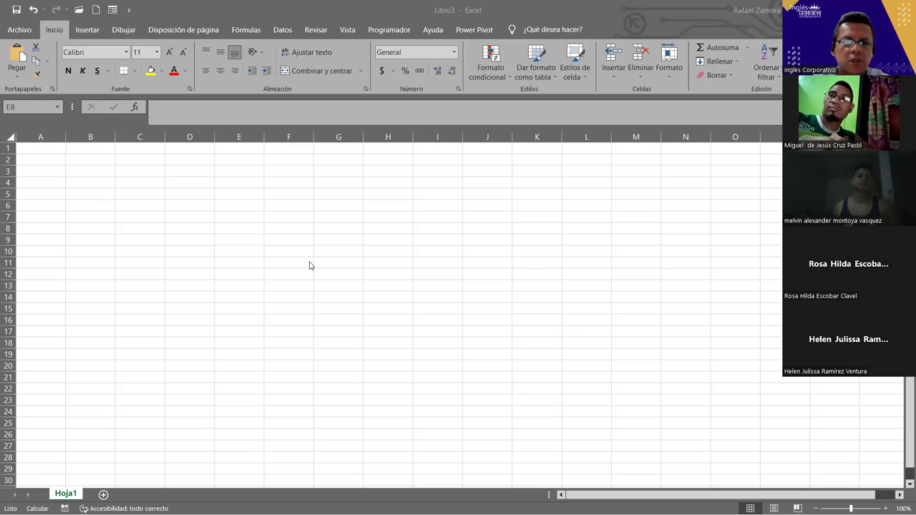
- Enter Costos, Hipoteca and Alimentación in A1 through A3
{"action": "left_click", "coordinate": [56, 147]}
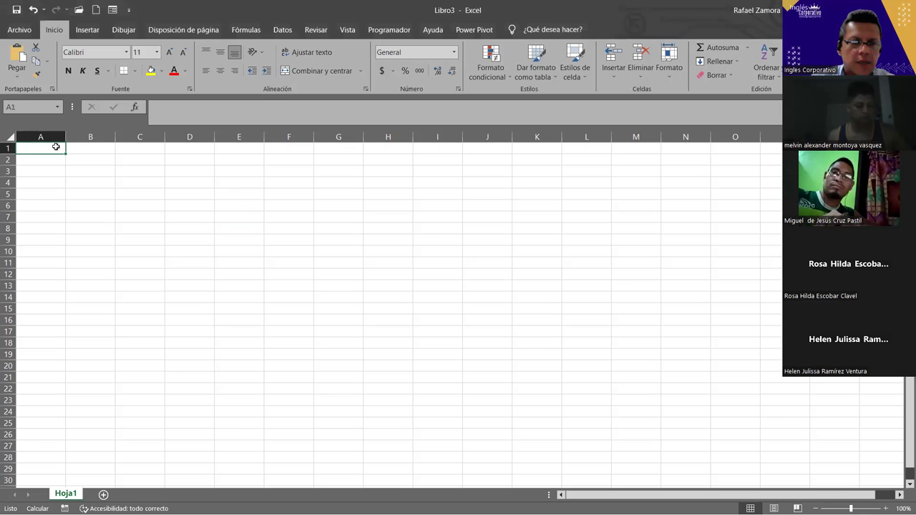
{"action": "scroll", "coordinate": [71, 195], "scroll_direction": "up", "scroll_amount": 4}
{"action": "type", "text": "Co"}
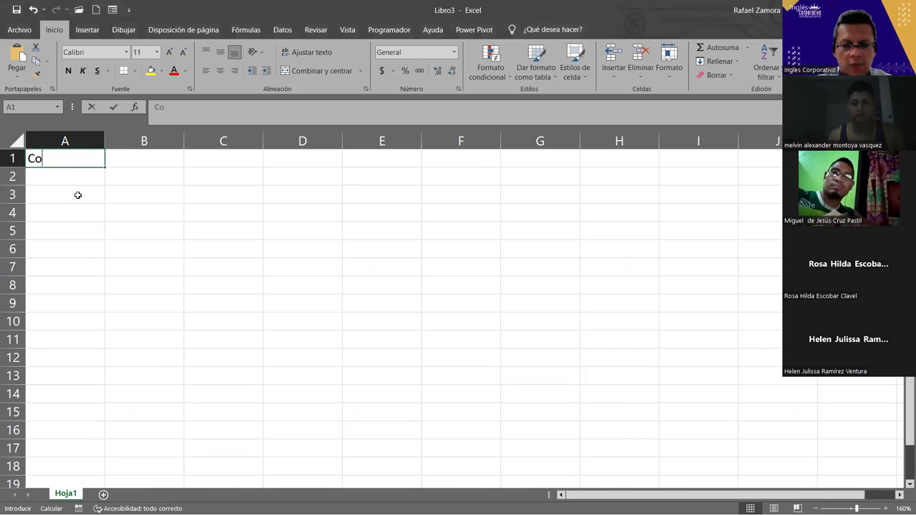
{"action": "type", "text": "stos"}
{"action": "key", "text": "Return"}
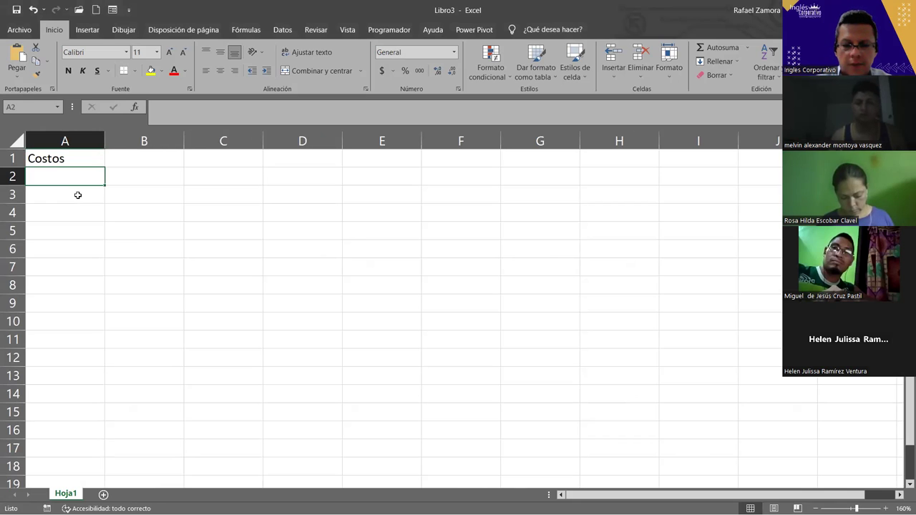
{"action": "type", "text": "Hipotec"}
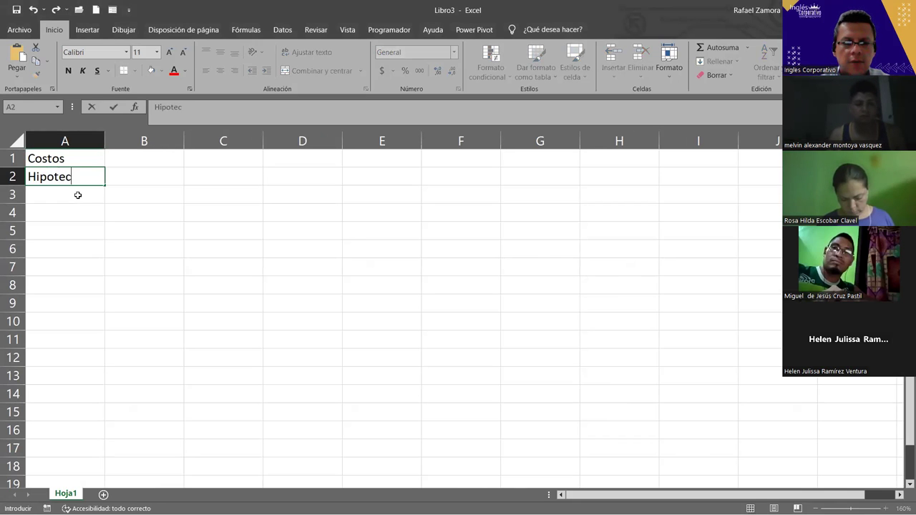
{"action": "type", "text": "a"}
{"action": "key", "text": "Return"}
{"action": "type", "text": "Alimentaci+on"}
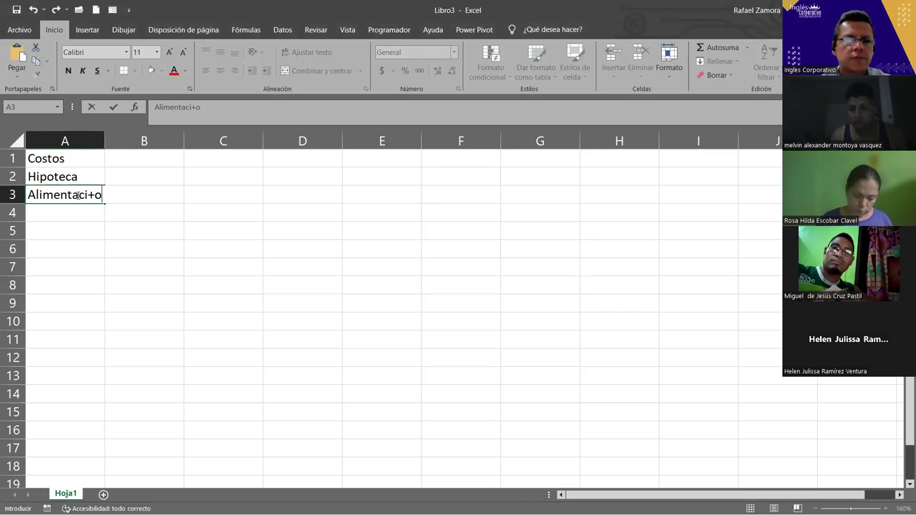
{"action": "key", "text": "BackSpace"}
{"action": "key", "text": "BackSpace"}
{"action": "type", "text": "ón"}
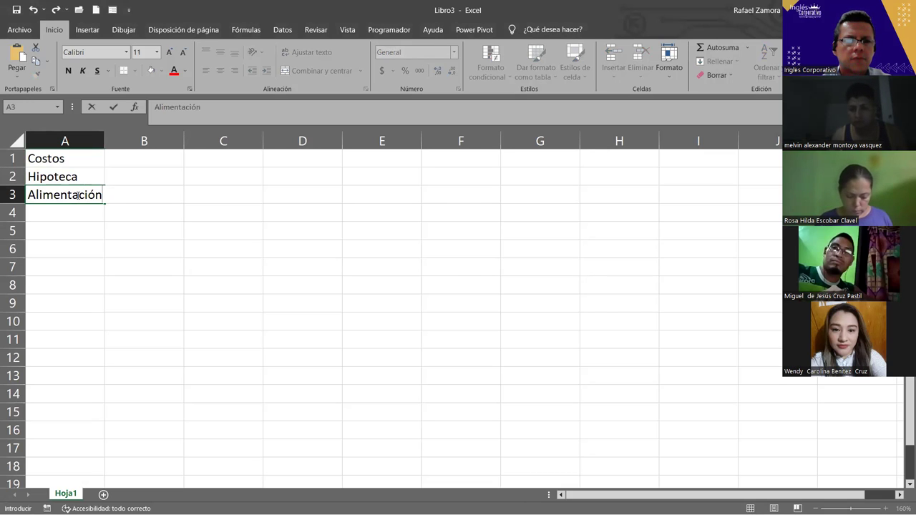
{"action": "key", "text": "Return"}
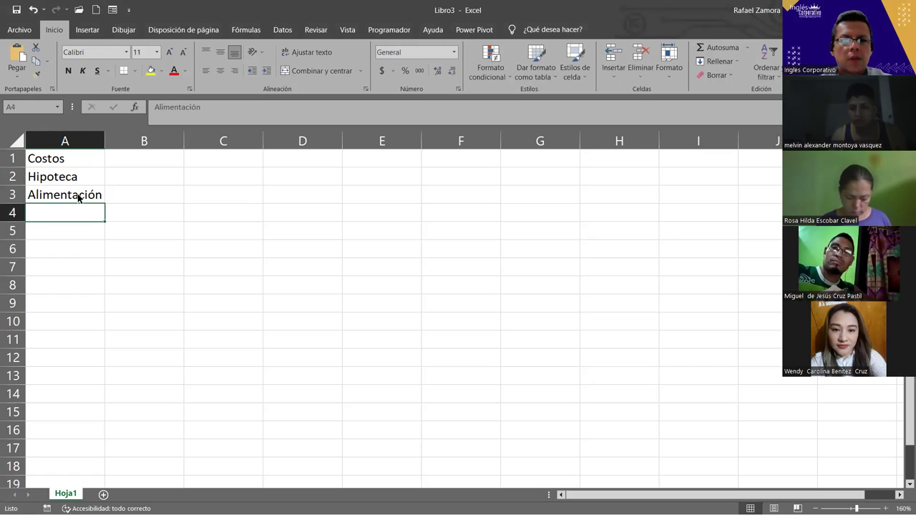
- Enter Energía, Comunicaciones, Vestido, Educación and Pago auto in A4 through A8
{"action": "type", "text": "Energía"}
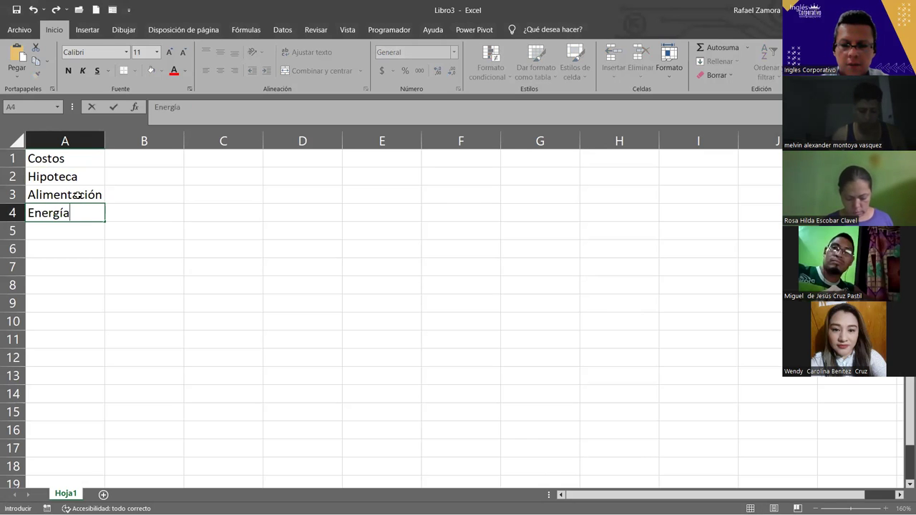
{"action": "key", "text": "Return"}
{"action": "type", "text": "Comun"}
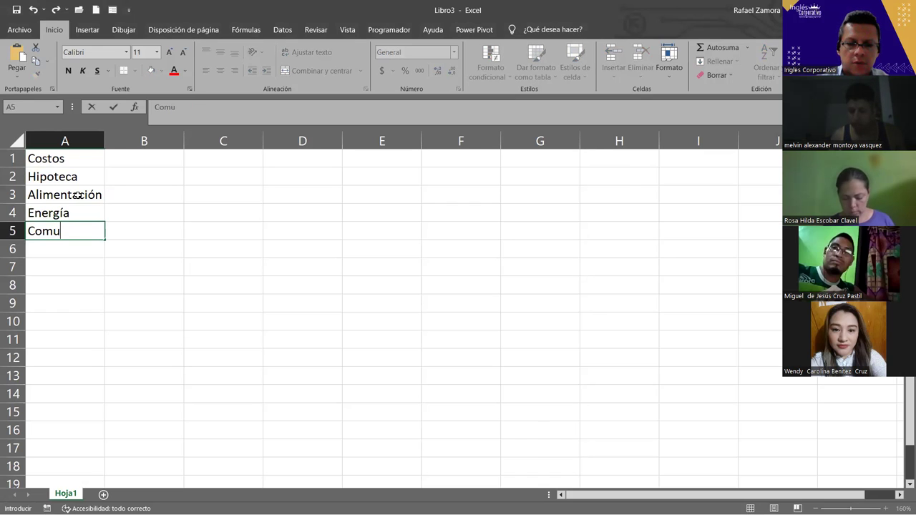
{"action": "type", "text": "icaciones"}
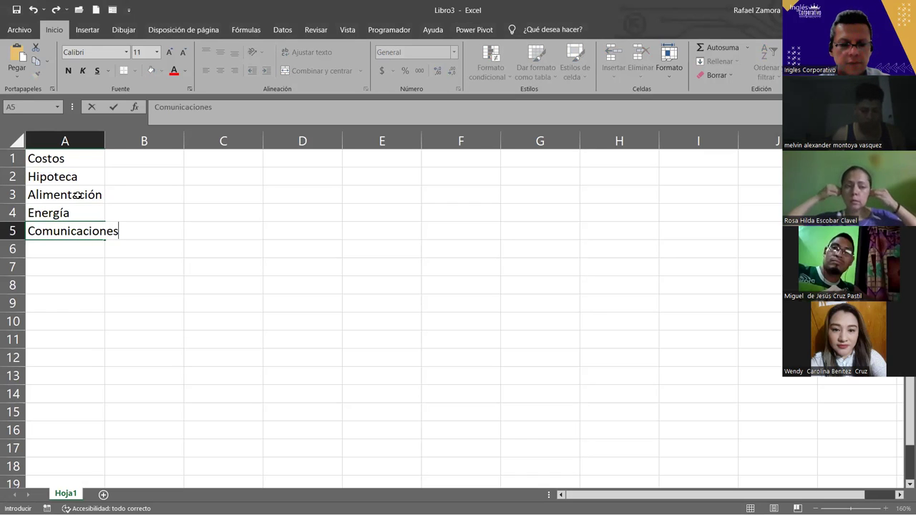
{"action": "key", "text": "Return"}
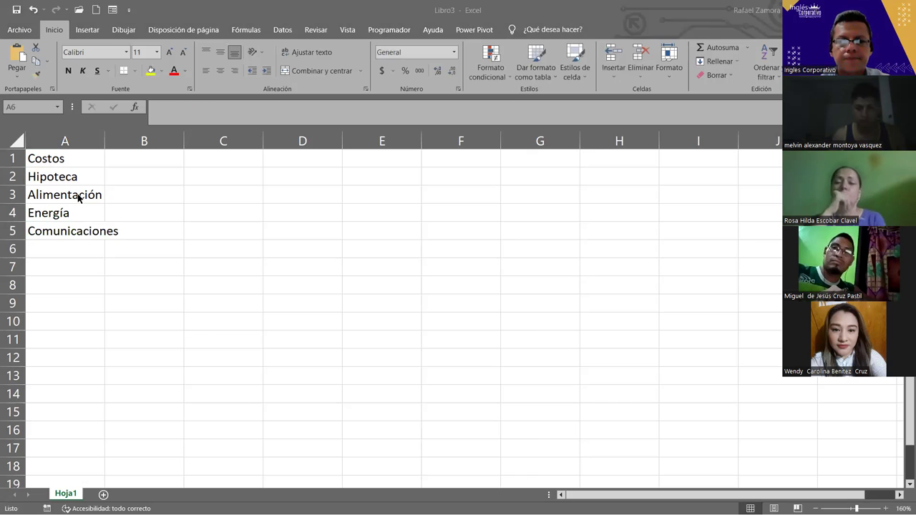
{"action": "type", "text": "Vestido"}
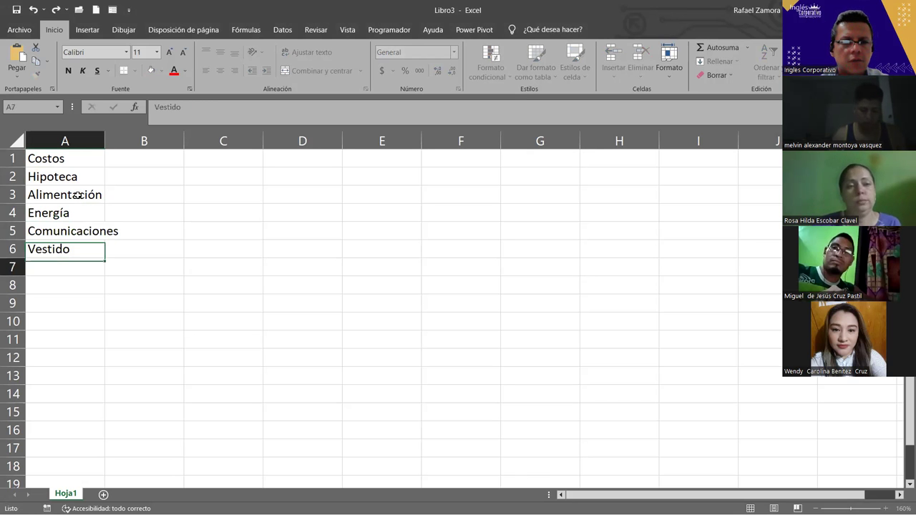
{"action": "key", "text": "Return"}
{"action": "type", "text": "Educación"}
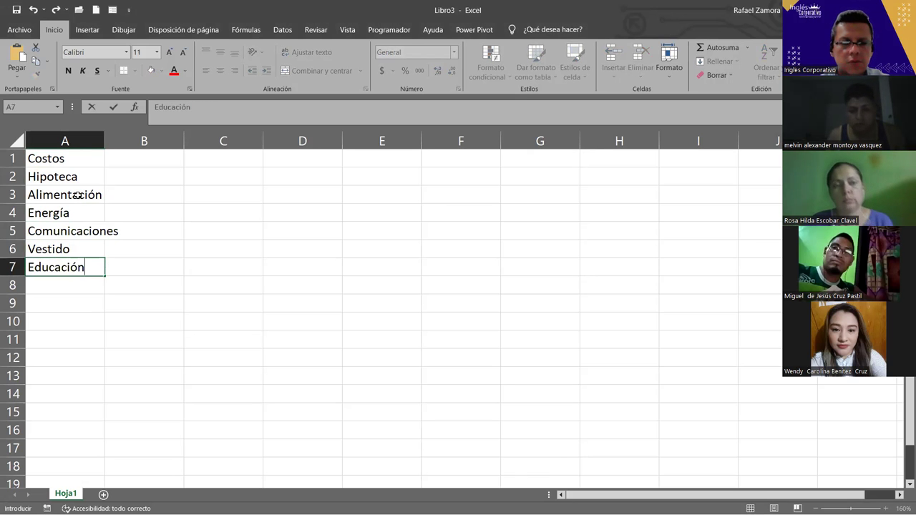
{"action": "key", "text": "Return"}
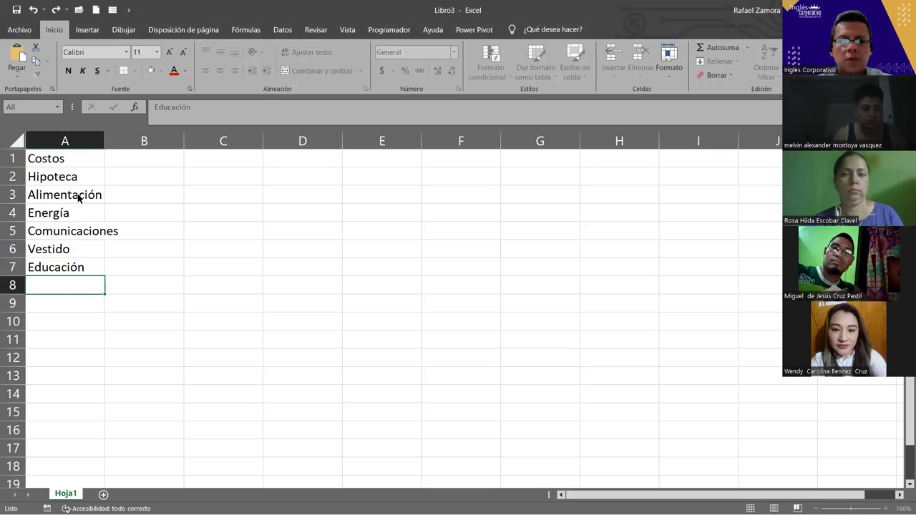
{"action": "type", "text": "Pago auto"}
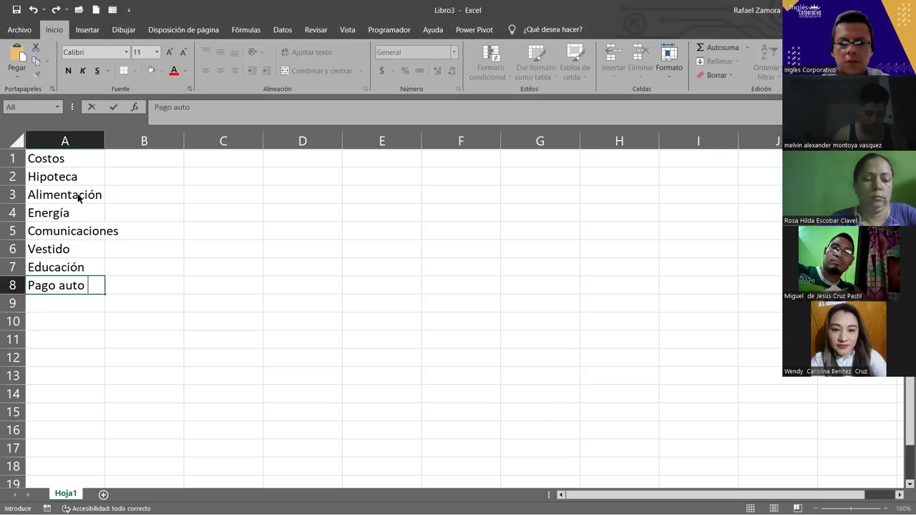
{"action": "key", "text": "Return"}
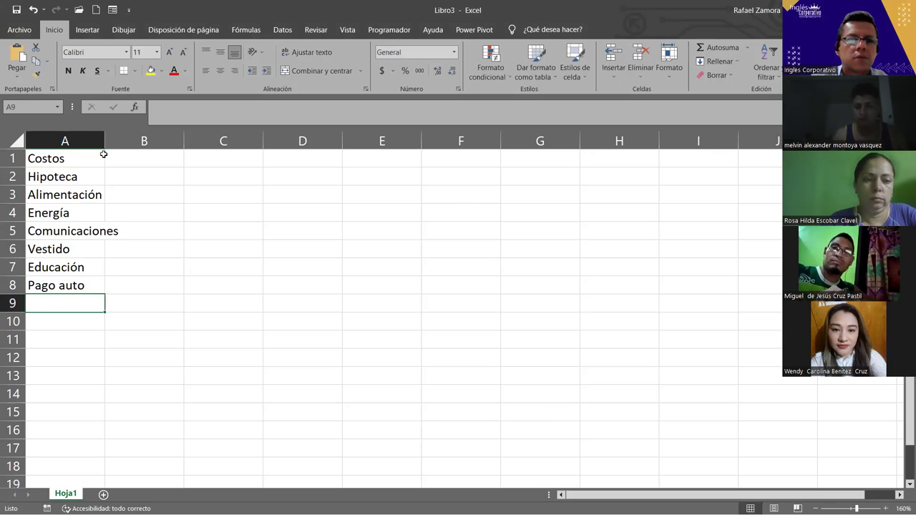
- Widen column A, bold the Costos heading, and apply Contabilidad format to B2:B8
{"action": "double_click", "coordinate": [104, 146]}
{"action": "left_click", "coordinate": [107, 163]}
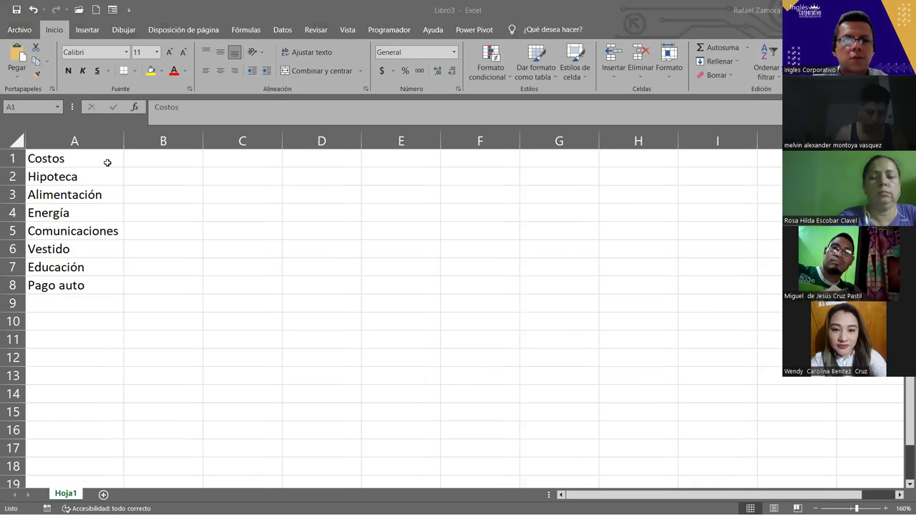
{"action": "left_click", "coordinate": [96, 160]}
{"action": "left_click_drag", "start_coordinate": [102, 158], "coordinate": [157, 155]}
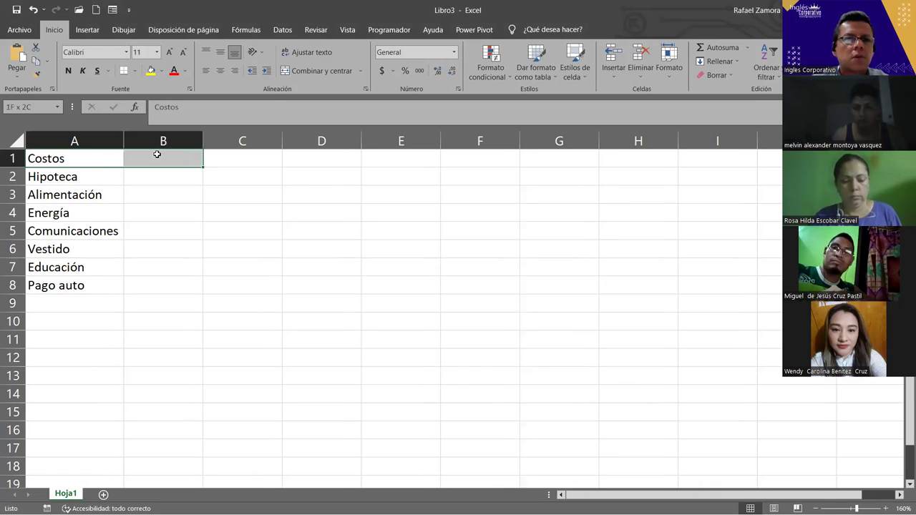
{"action": "left_click", "coordinate": [66, 70]}
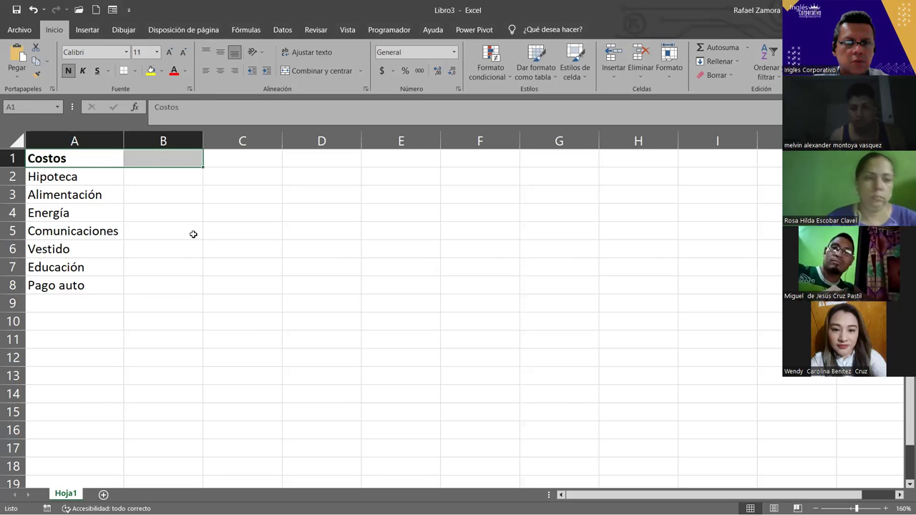
{"action": "mouse_move", "coordinate": [171, 173]}
{"action": "left_mouse_down"}
{"action": "mouse_move", "coordinate": [167, 309]}
{"action": "mouse_move", "coordinate": [172, 295]}
{"action": "left_mouse_up"}
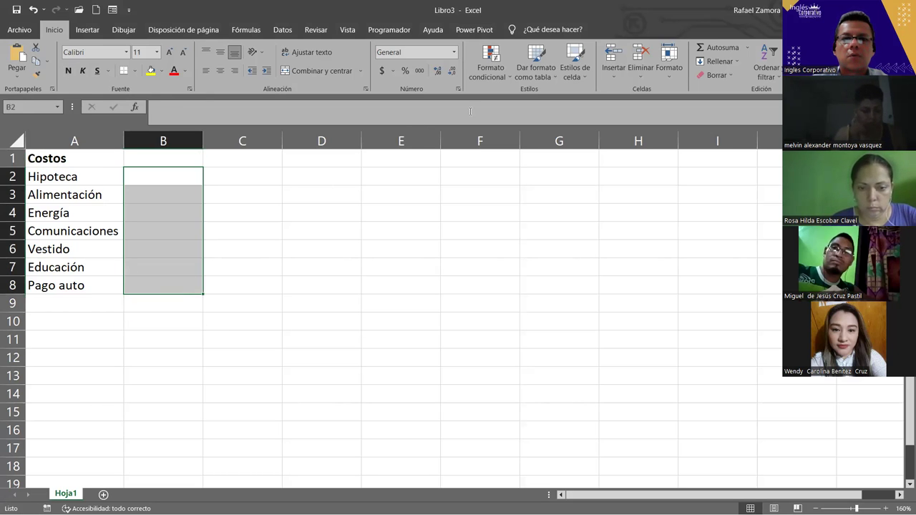
{"action": "left_click", "coordinate": [180, 176]}
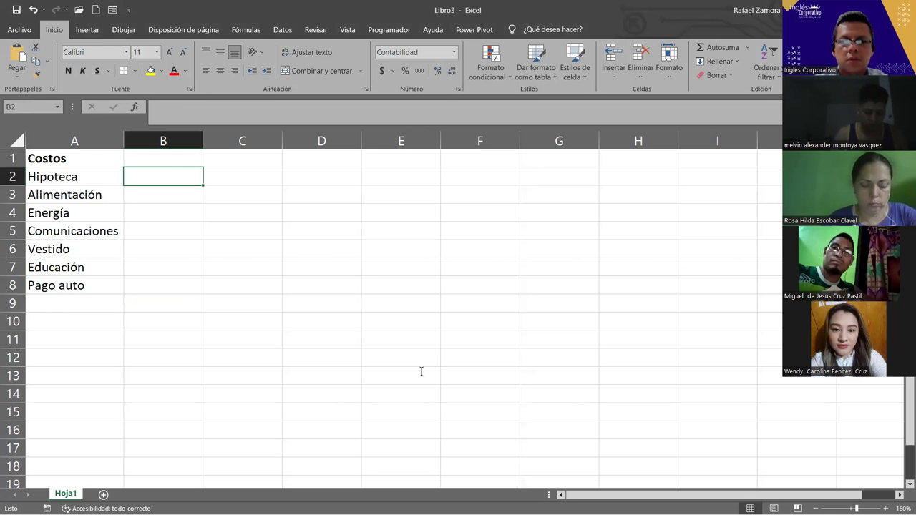
- Enter the costs 500, 300, 150, 100, 50, 50 and 100 in B2 through B8
{"action": "type", "text": "500"}
{"action": "key", "text": "Return"}
{"action": "type", "text": "30"}
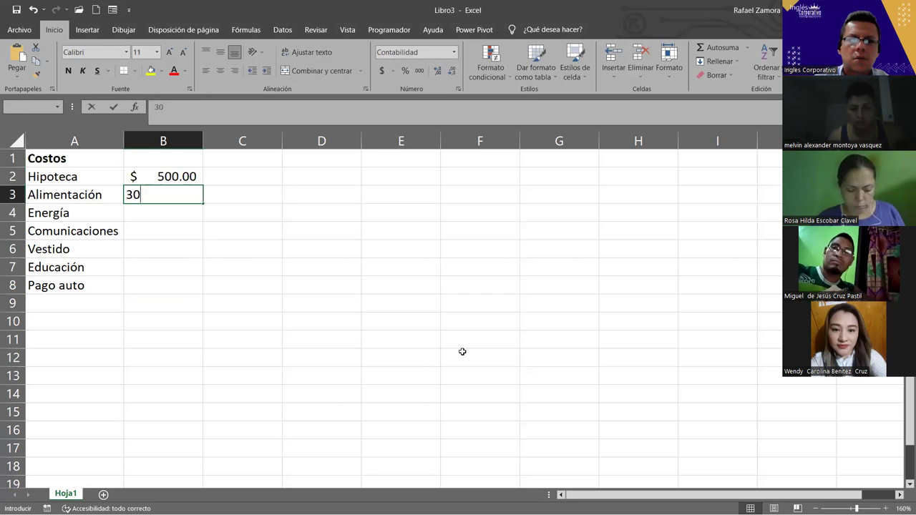
{"action": "type", "text": "0"}
{"action": "key", "text": "Return"}
{"action": "type", "text": "150"}
{"action": "key", "text": "Return"}
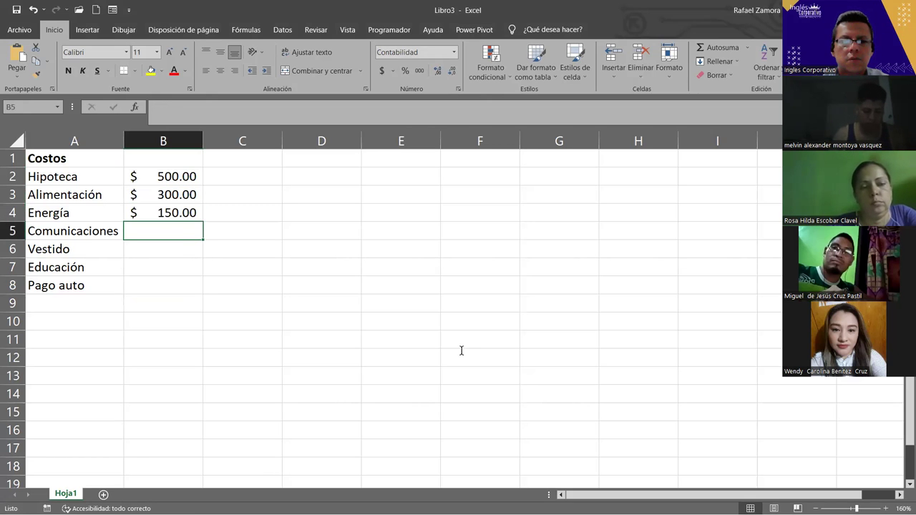
{"action": "type", "text": "100"}
{"action": "key", "text": "Return"}
{"action": "type", "text": "50"}
{"action": "key", "text": "Return"}
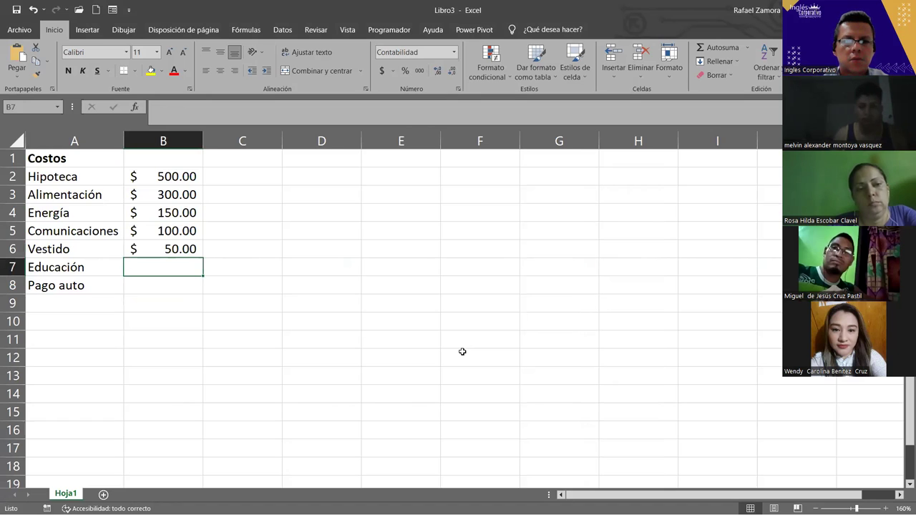
{"action": "type", "text": "50"}
{"action": "key", "text": "Return"}
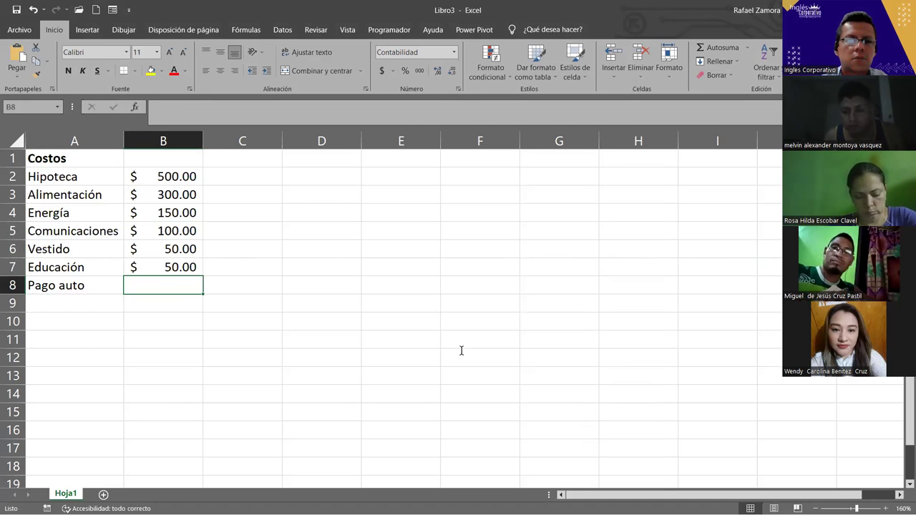
{"action": "type", "text": "100"}
{"action": "key", "text": "Return"}
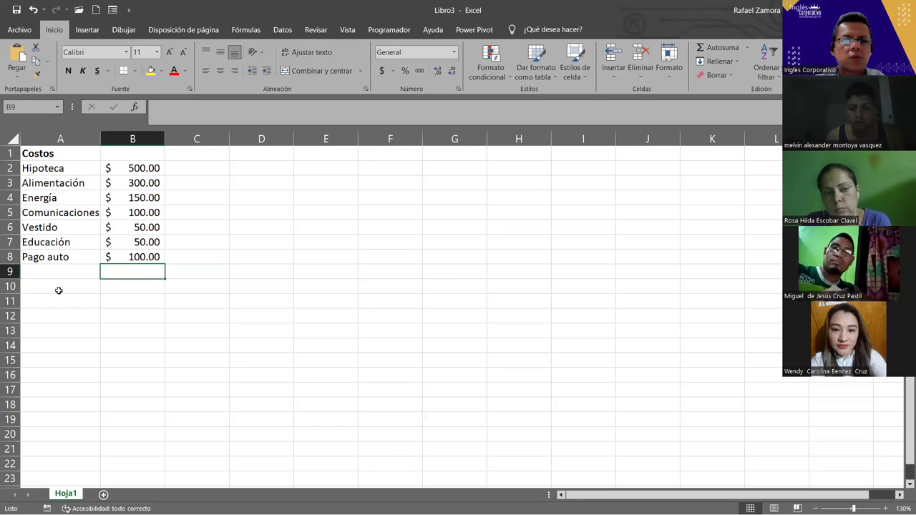
- Type the label TOTAL in cell A10
{"action": "left_click", "coordinate": [62, 285]}
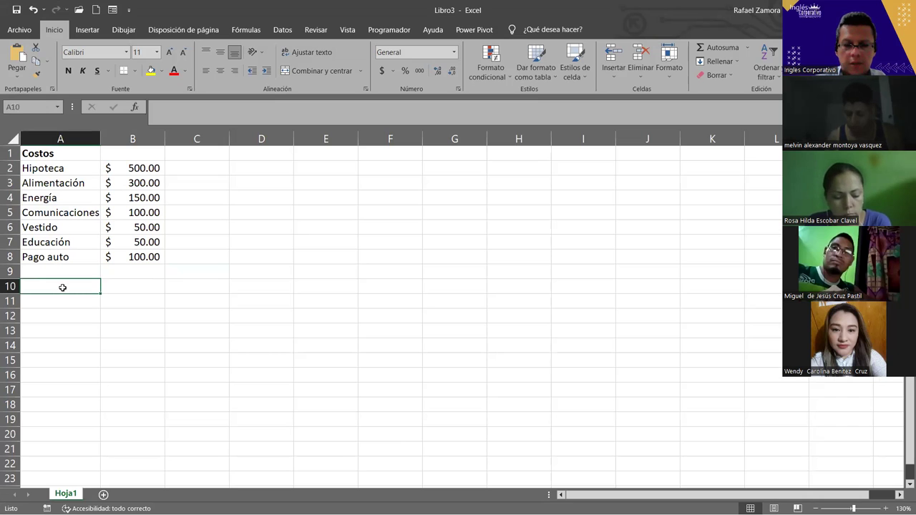
{"action": "type", "text": "TOTAL"}
{"action": "key", "text": "Return"}
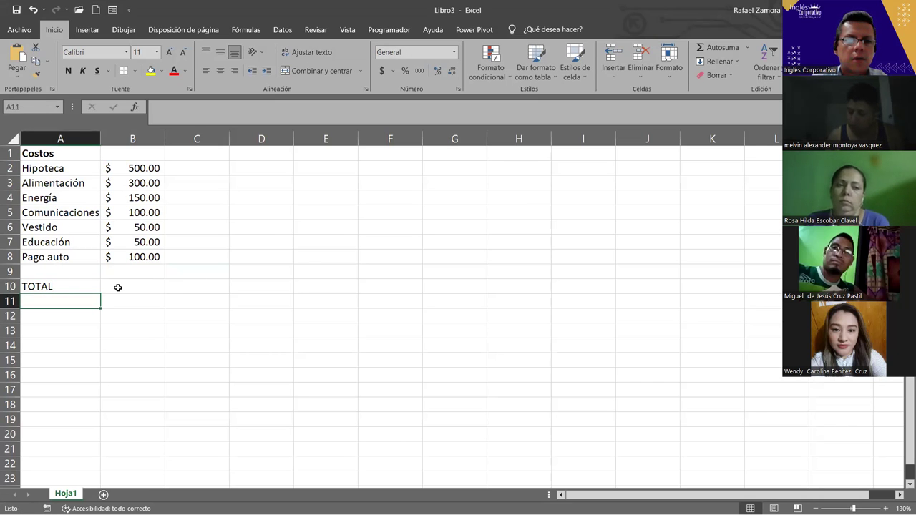
- AutoSum the costs into B10 for $1,250.00 and make both B10 and TOTAL bold
{"action": "left_click", "coordinate": [118, 287]}
{"action": "double_click", "coordinate": [118, 287]}
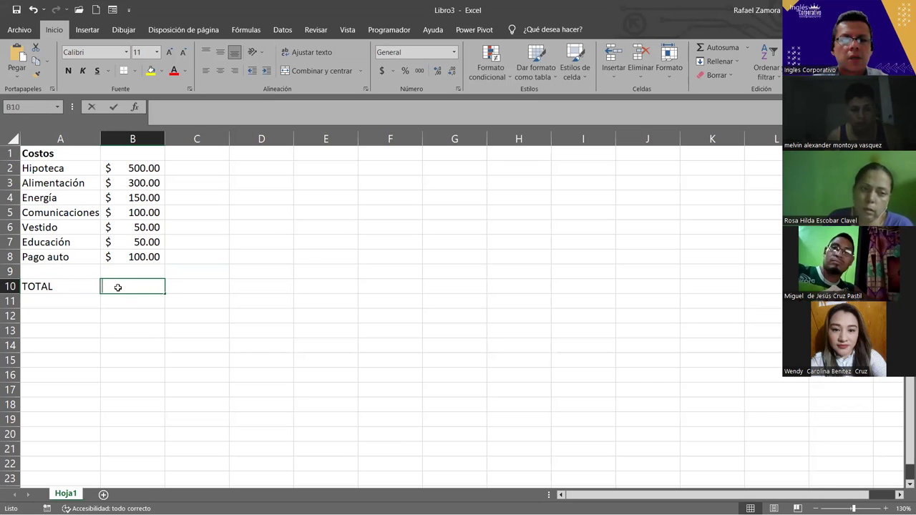
{"action": "key", "text": "alt+equal"}
{"action": "key", "text": "alt+equal"}
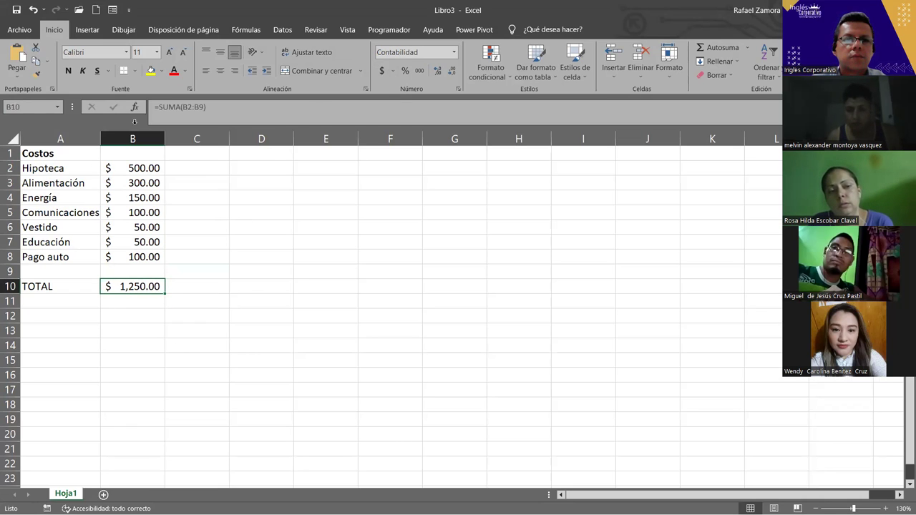
{"action": "left_click", "coordinate": [68, 70]}
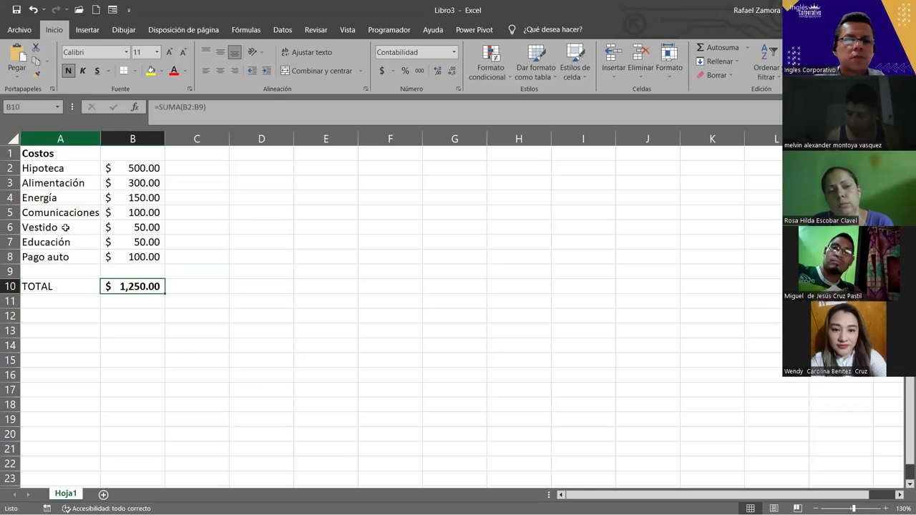
{"action": "left_click", "coordinate": [57, 287]}
{"action": "left_click", "coordinate": [68, 70]}
- Add italic to the bold TOTAL label in A10
{"action": "left_click", "coordinate": [82, 71]}
{"action": "left_click", "coordinate": [254, 388]}
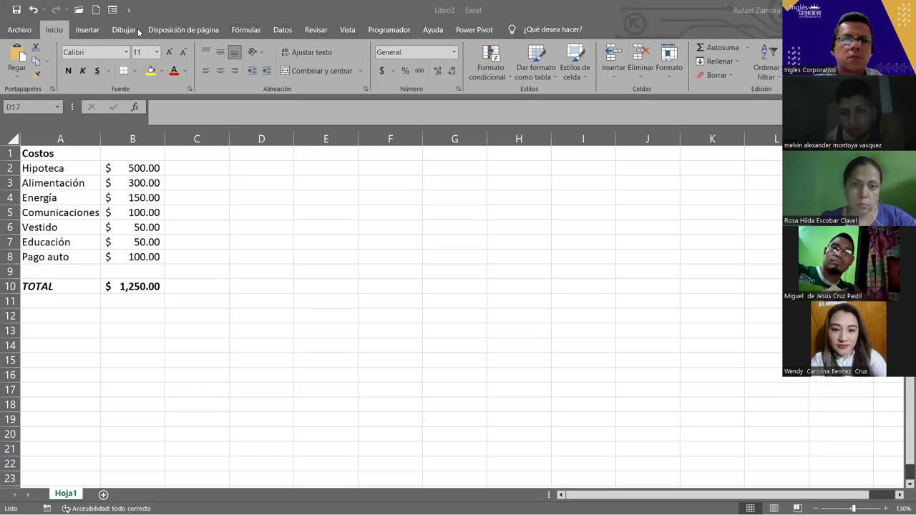
{"action": "left_click", "coordinate": [86, 28]}
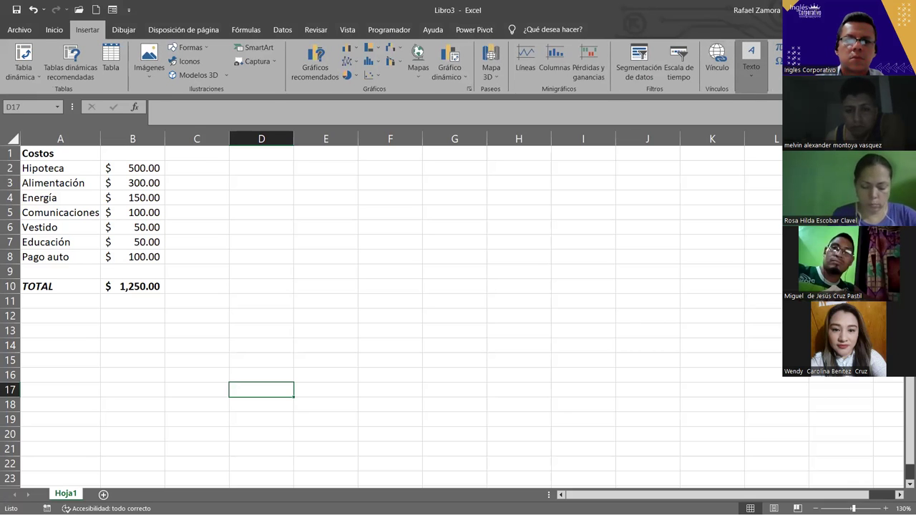
{"action": "left_click", "coordinate": [751, 64]}
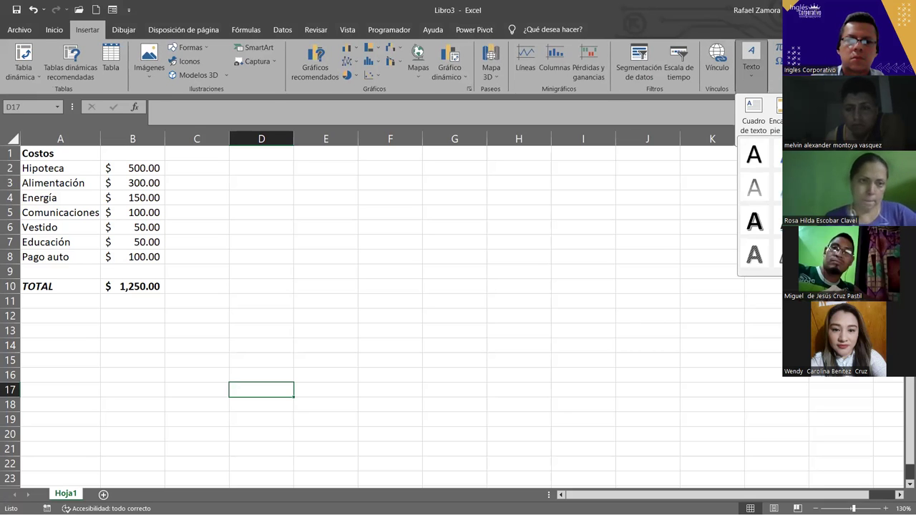
{"action": "left_click", "coordinate": [816, 153]}
{"action": "type", "text": "EN PRACTICA"}
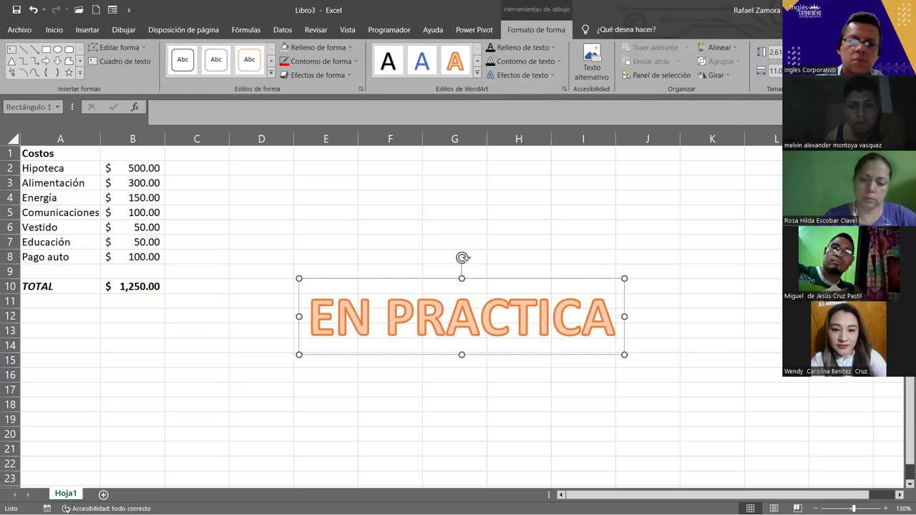
{"action": "left_click_drag", "start_coordinate": [614, 281], "coordinate": [515, 349]}
{"action": "left_click", "coordinate": [543, 239]}
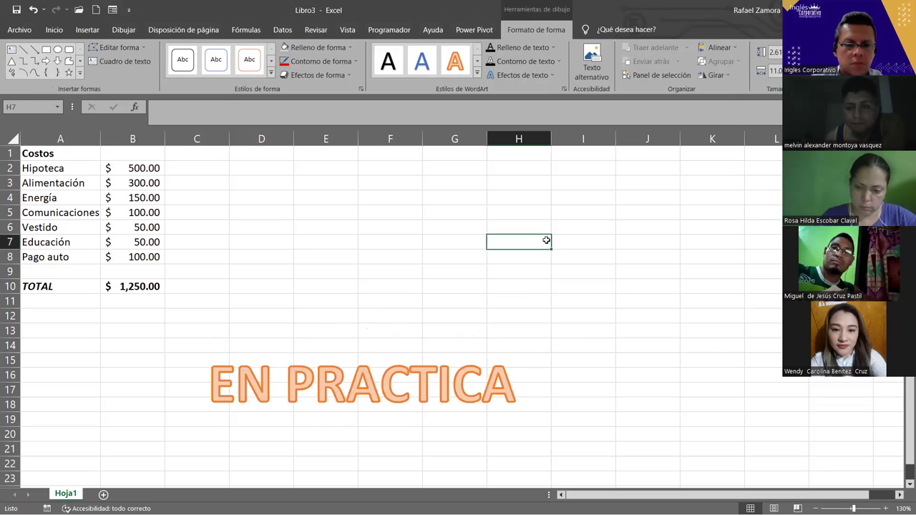
{"action": "left_click", "coordinate": [248, 258]}
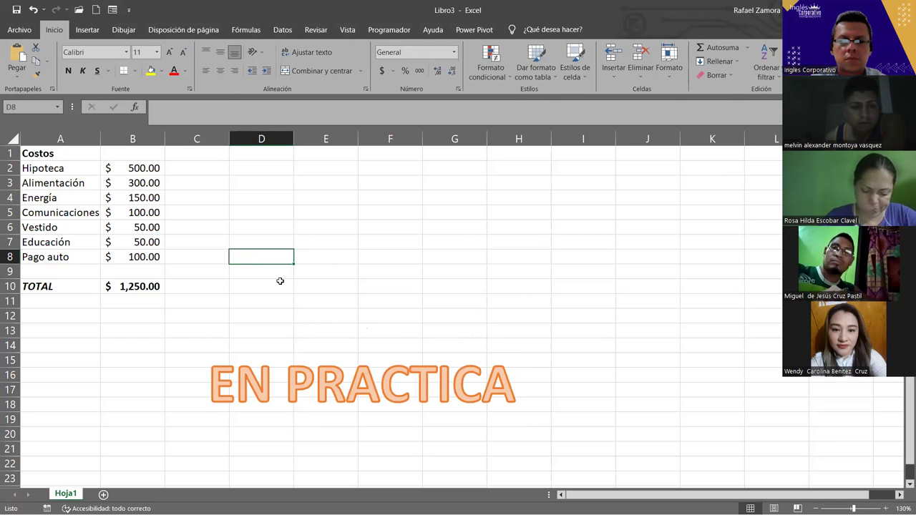
{"action": "left_click", "coordinate": [373, 363]}
{"action": "left_click_drag", "start_coordinate": [386, 347], "coordinate": [405, 413]}
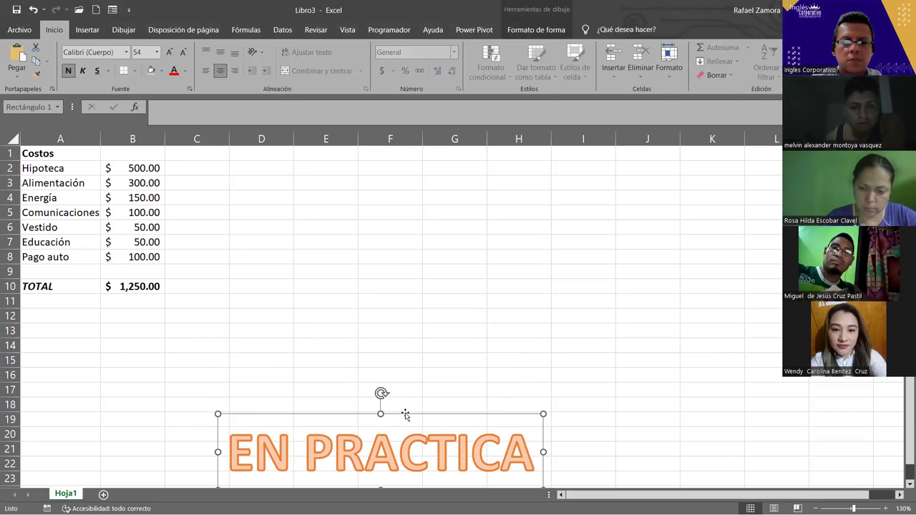
{"action": "left_click", "coordinate": [417, 370]}
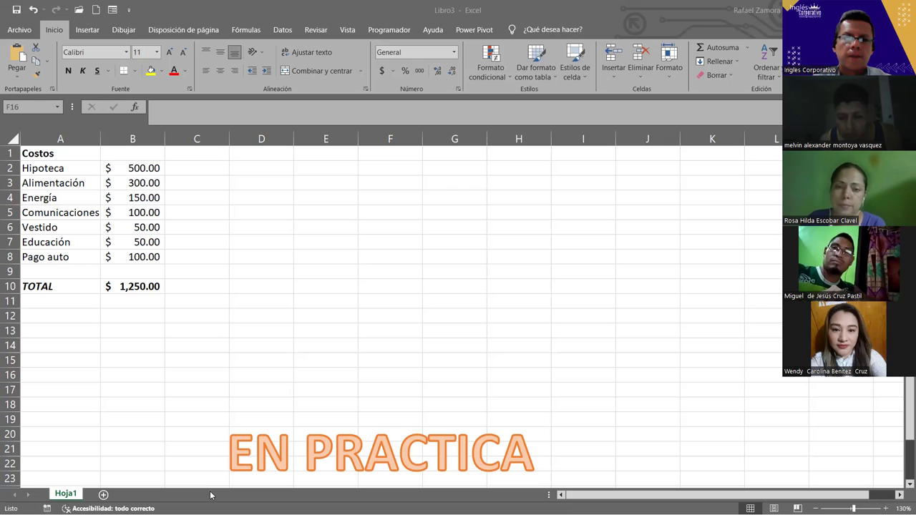
{"action": "left_click", "coordinate": [390, 212]}
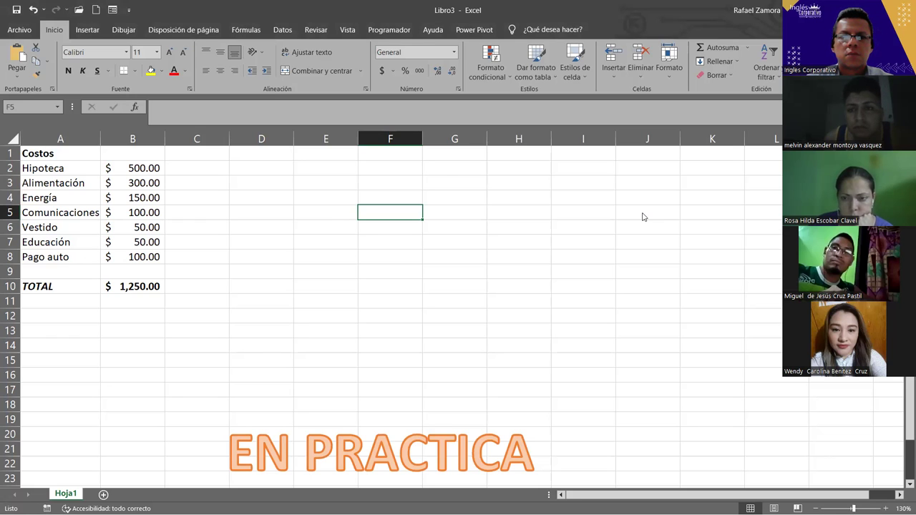
{"action": "key", "text": "alt+Tab"}
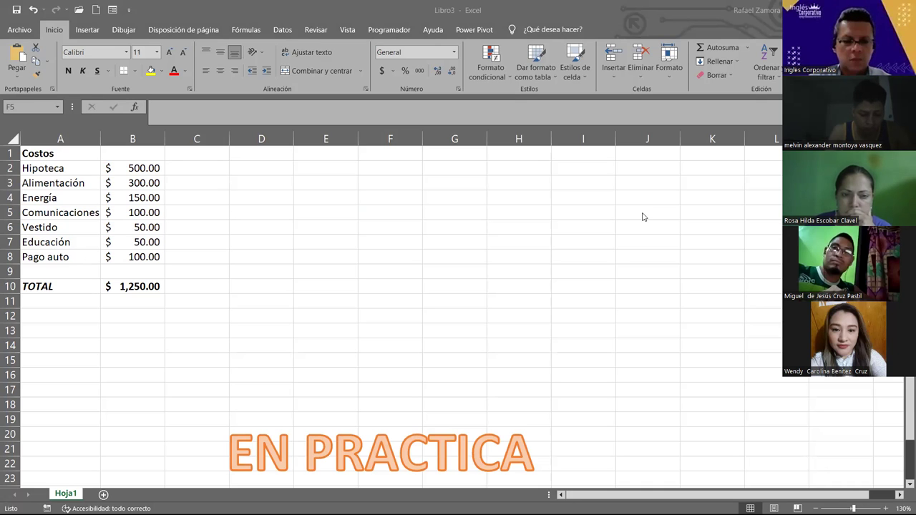
- Paste the Costos Pareto chart picture and place it over C2:G13 beside the table
{"action": "key", "text": "ctrl+v"}
{"action": "left_click_drag", "start_coordinate": [391, 243], "coordinate": [275, 218]}
{"action": "left_click", "coordinate": [555, 341]}
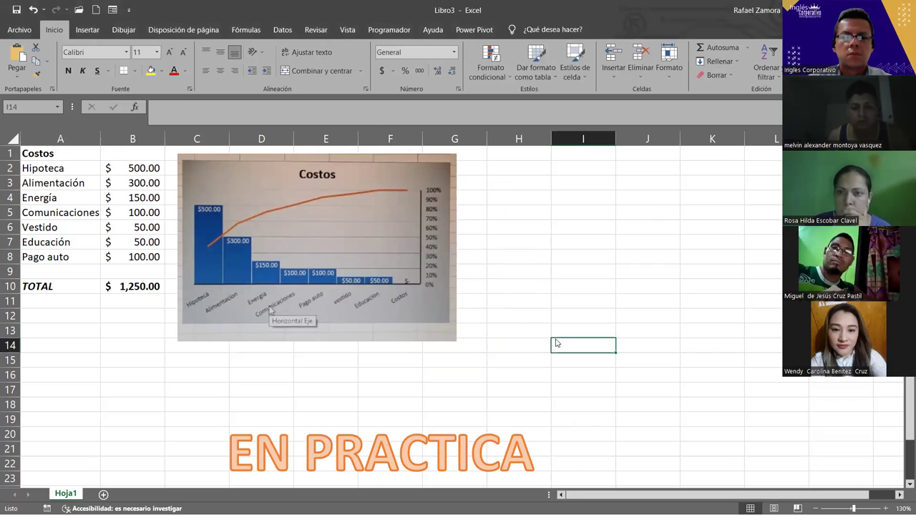
{"action": "key", "text": "alt+Tab"}
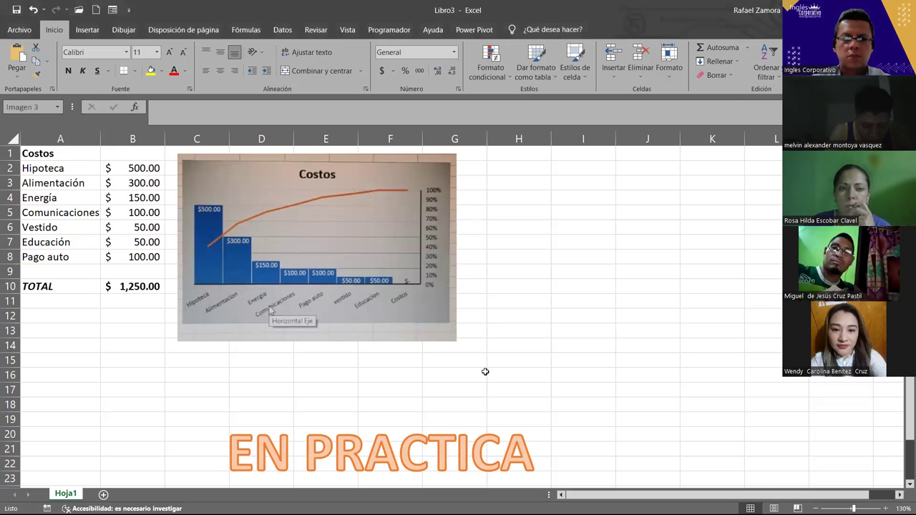
- Paste the 3D pie chart picture right of the Pareto chart and shrink it slightly
{"action": "key", "text": "ctrl+v"}
{"action": "mouse_move", "coordinate": [603, 378]}
{"action": "left_mouse_down"}
{"action": "mouse_move", "coordinate": [537, 186]}
{"action": "mouse_move", "coordinate": [491, 155]}
{"action": "left_mouse_up"}
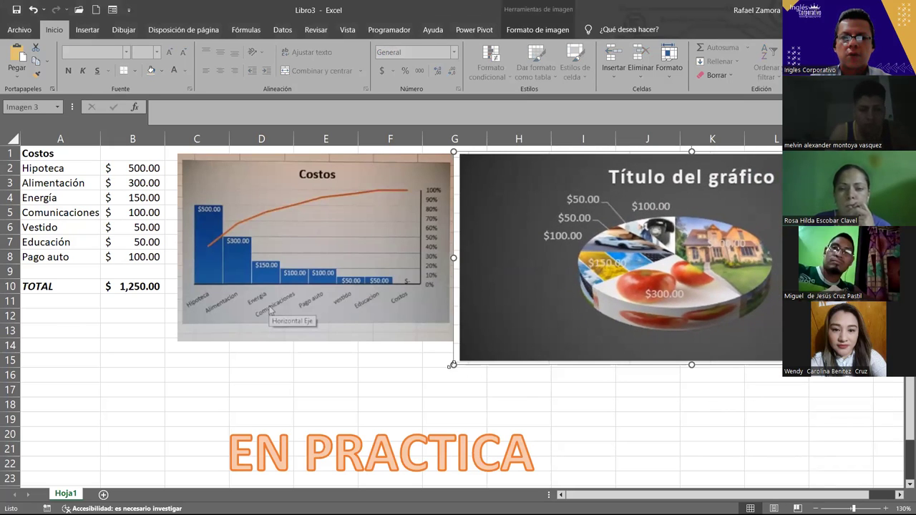
{"action": "left_click_drag", "start_coordinate": [452, 364], "coordinate": [475, 342]}
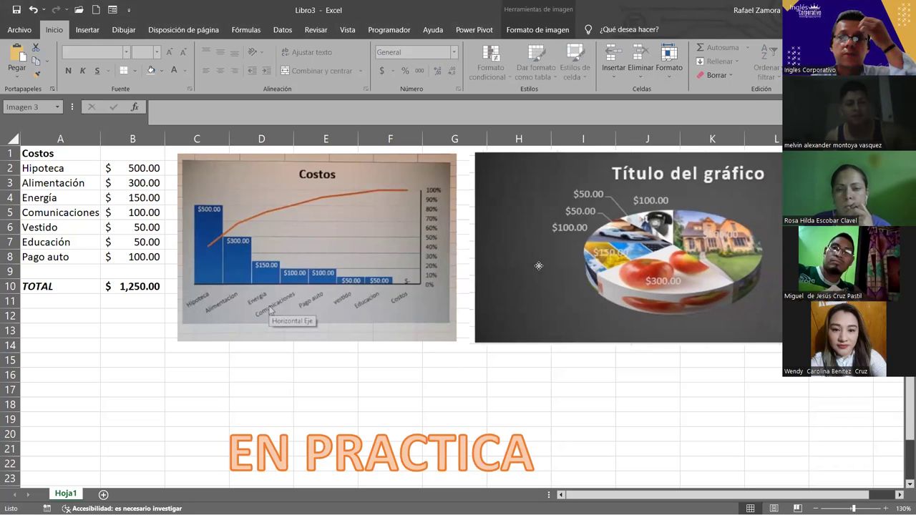
{"action": "left_click", "coordinate": [562, 393]}
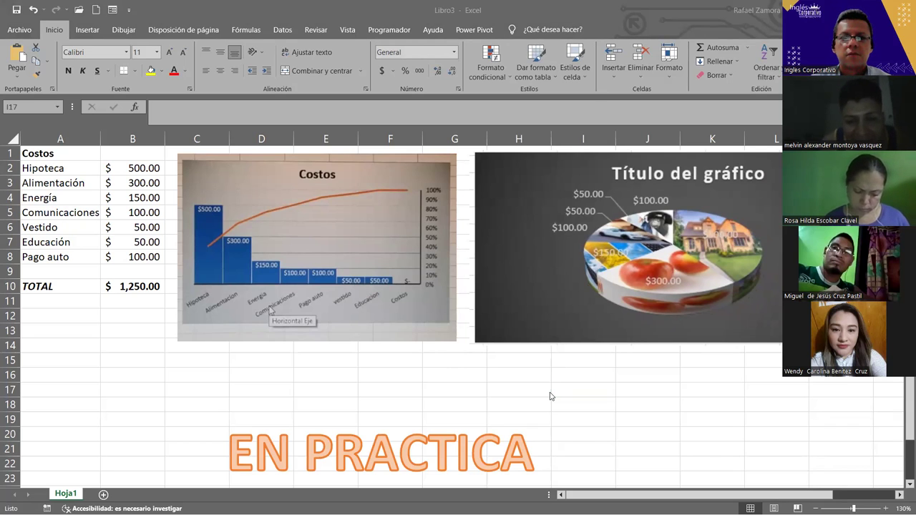
{"action": "left_click", "coordinate": [633, 399]}
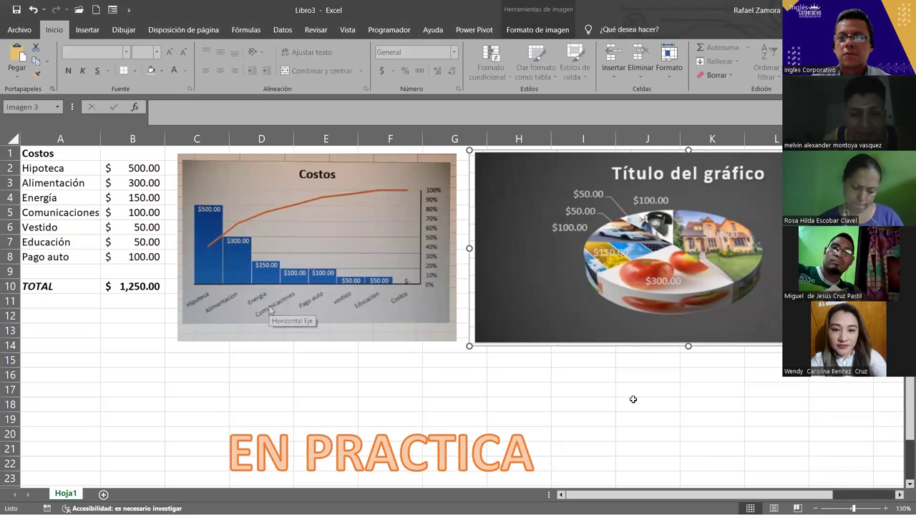
{"action": "left_click", "coordinate": [633, 400]}
- Drag the EN PRACTICA WordArt down below row 23, clear of the chart pictures
{"action": "left_click", "coordinate": [455, 417]}
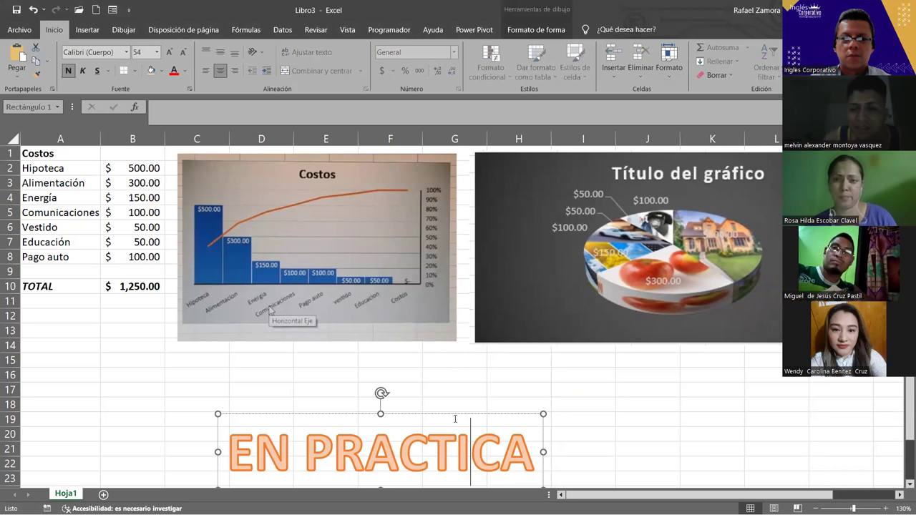
{"action": "scroll", "coordinate": [455, 416], "scroll_direction": "down", "scroll_amount": 4}
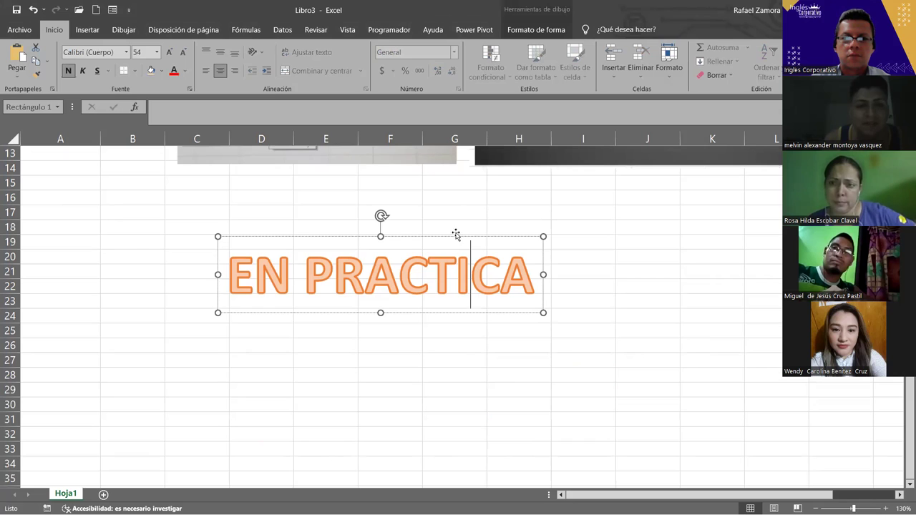
{"action": "left_click_drag", "start_coordinate": [451, 240], "coordinate": [272, 426]}
{"action": "scroll", "coordinate": [580, 326], "scroll_direction": "up", "scroll_amount": 4}
{"action": "left_click", "coordinate": [449, 329]}
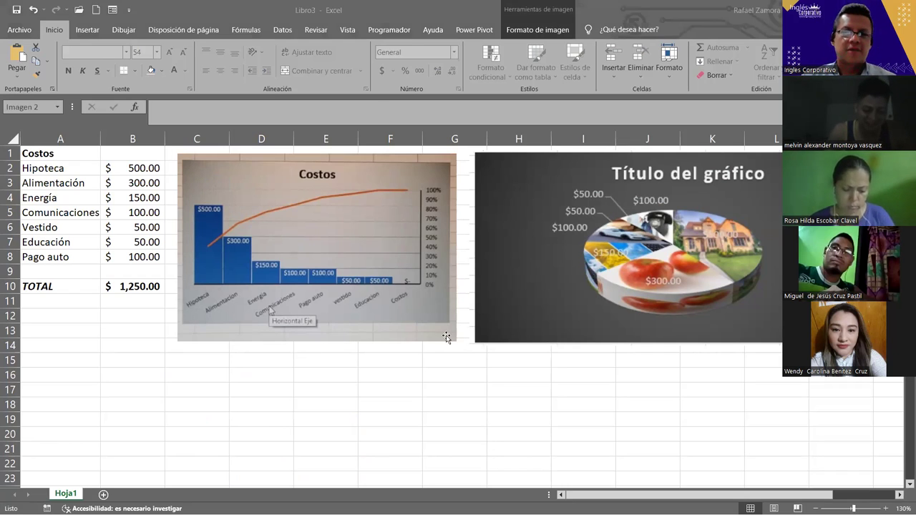
{"action": "left_click_drag", "start_coordinate": [455, 340], "coordinate": [405, 306]}
{"action": "left_click_drag", "start_coordinate": [604, 225], "coordinate": [538, 225]}
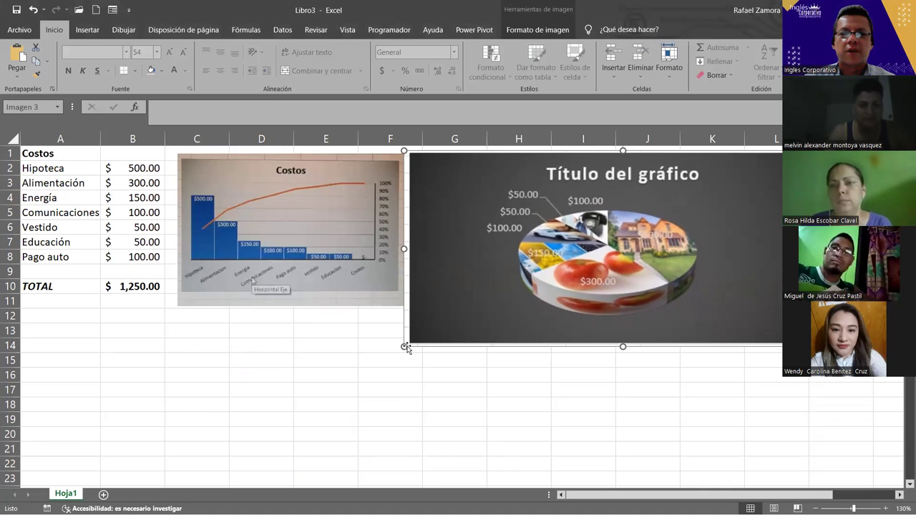
{"action": "mouse_move", "coordinate": [411, 342]}
{"action": "left_mouse_down"}
{"action": "mouse_move", "coordinate": [422, 324]}
{"action": "mouse_move", "coordinate": [406, 345]}
{"action": "left_mouse_up"}
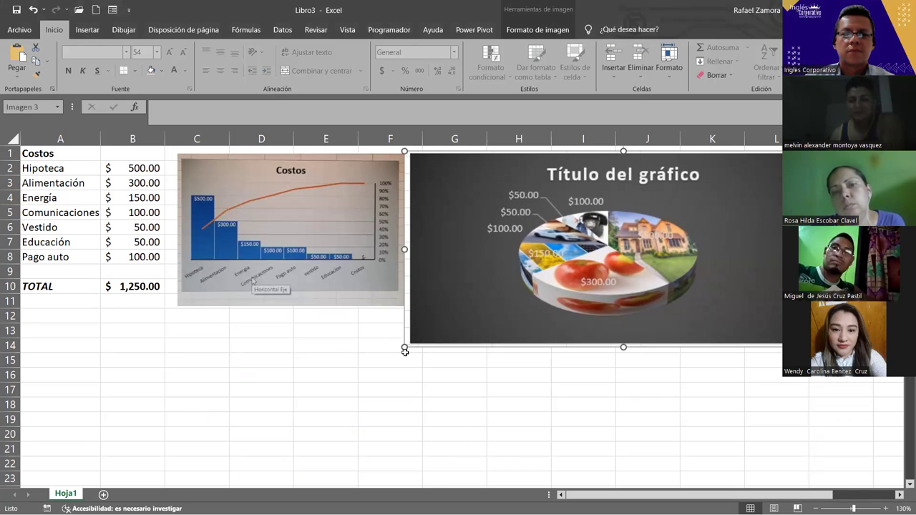
{"action": "left_click", "coordinate": [407, 344]}
{"action": "left_click", "coordinate": [410, 348]}
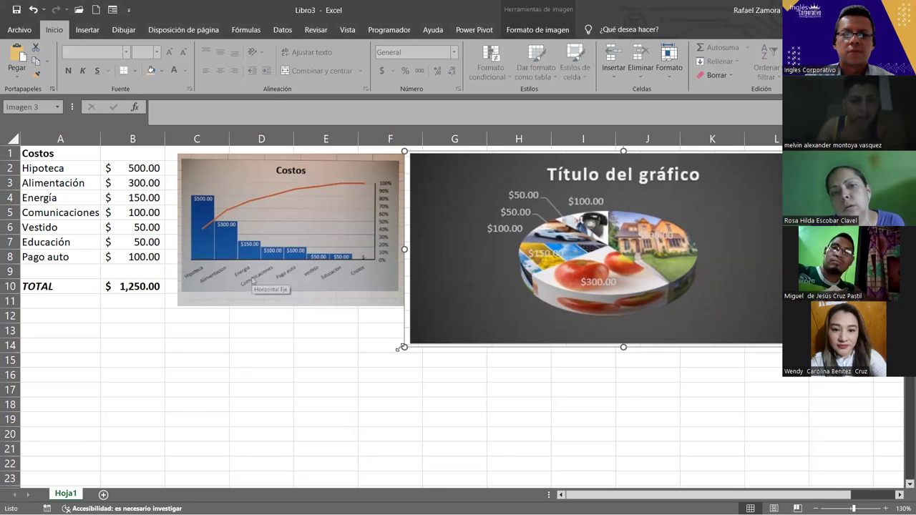
{"action": "left_click_drag", "start_coordinate": [406, 348], "coordinate": [474, 316]}
{"action": "left_click_drag", "start_coordinate": [594, 246], "coordinate": [524, 246]}
{"action": "left_click", "coordinate": [581, 416]}
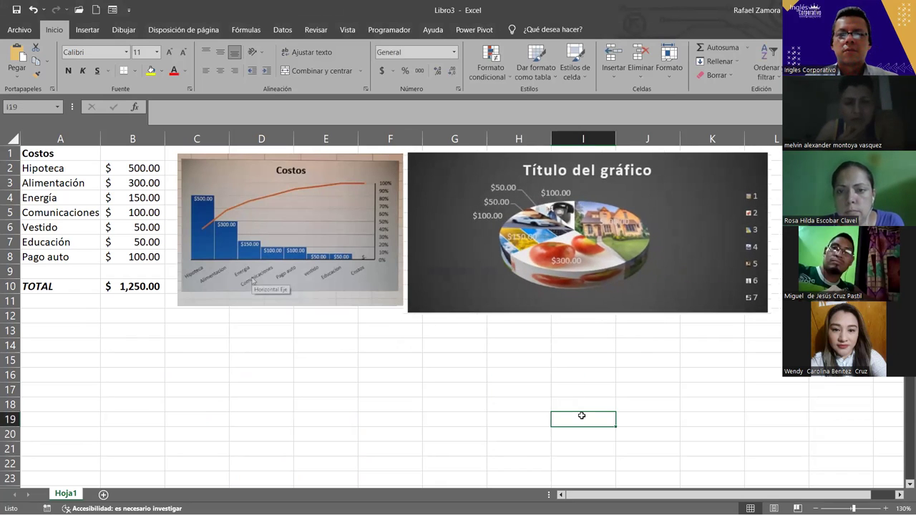
{"action": "left_click", "coordinate": [499, 294]}
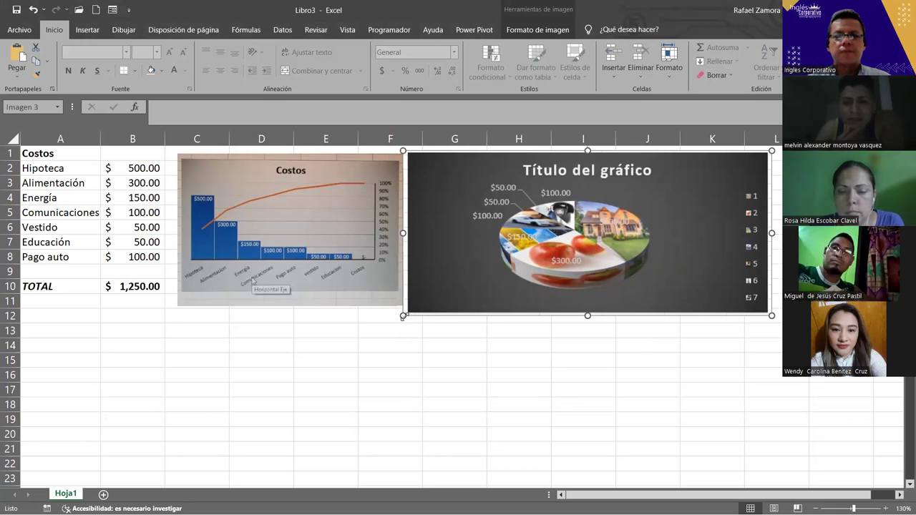
{"action": "left_click_drag", "start_coordinate": [403, 315], "coordinate": [423, 311]}
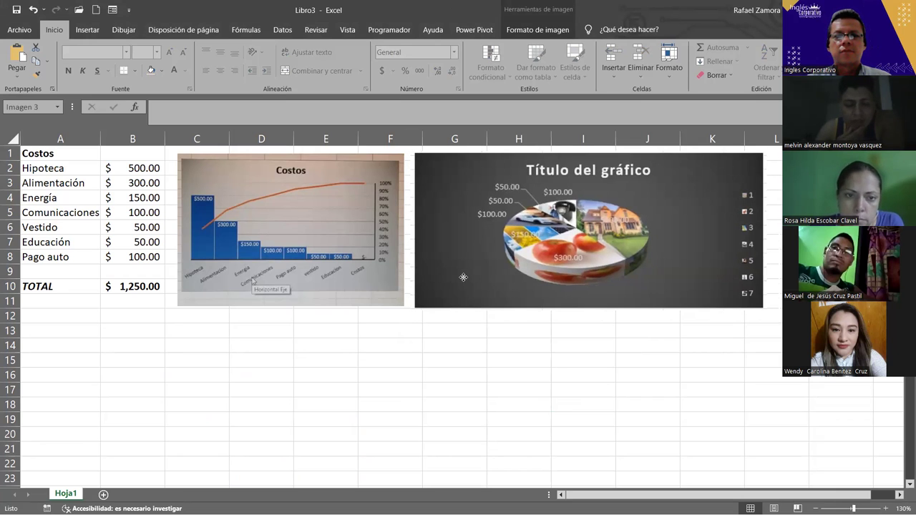
{"action": "left_click", "coordinate": [465, 401]}
{"action": "left_click", "coordinate": [372, 237]}
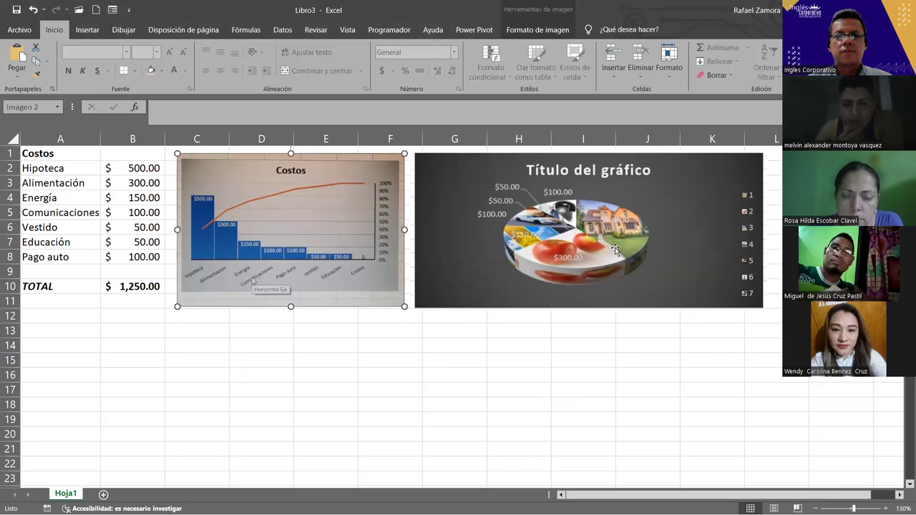
{"action": "key", "text": "Tab"}
{"action": "left_click", "coordinate": [399, 363]}
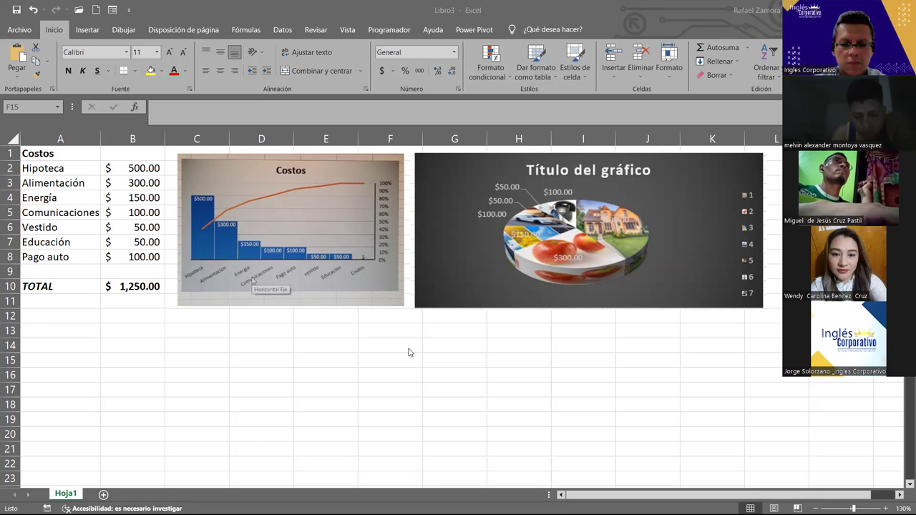
- Paste the COSTOS bar chart picture under the Pareto chart, over rows 13–22, slightly shrunk
{"action": "left_click", "coordinate": [422, 371]}
{"action": "key", "text": "ctrl+v"}
{"action": "left_click_drag", "start_coordinate": [497, 369], "coordinate": [206, 315]}
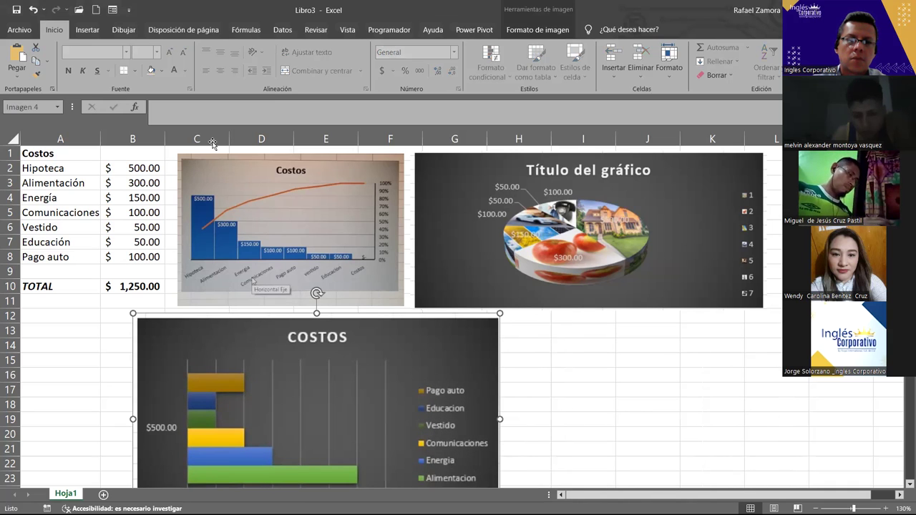
{"action": "mouse_move", "coordinate": [472, 325]}
{"action": "left_mouse_down"}
{"action": "mouse_move", "coordinate": [549, 335]}
{"action": "mouse_move", "coordinate": [375, 391]}
{"action": "mouse_move", "coordinate": [381, 357]}
{"action": "left_mouse_up"}
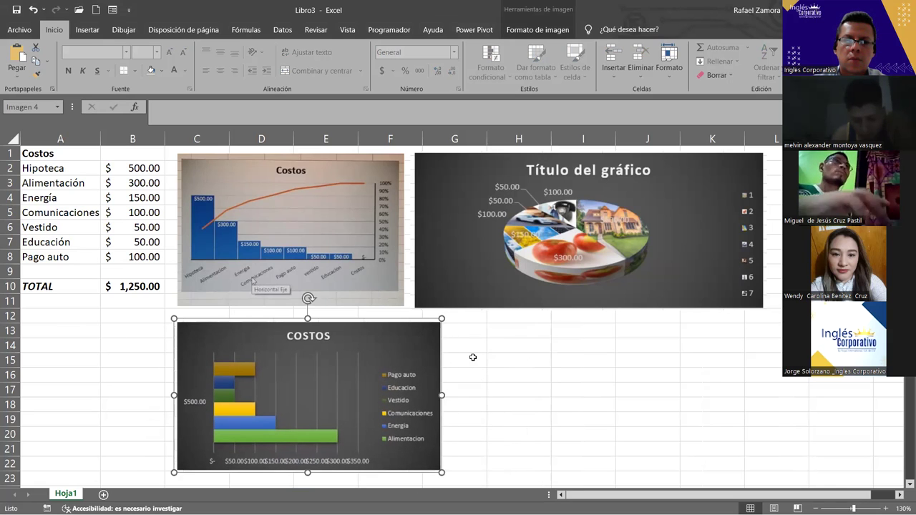
{"action": "left_click_drag", "start_coordinate": [441, 318], "coordinate": [417, 333]}
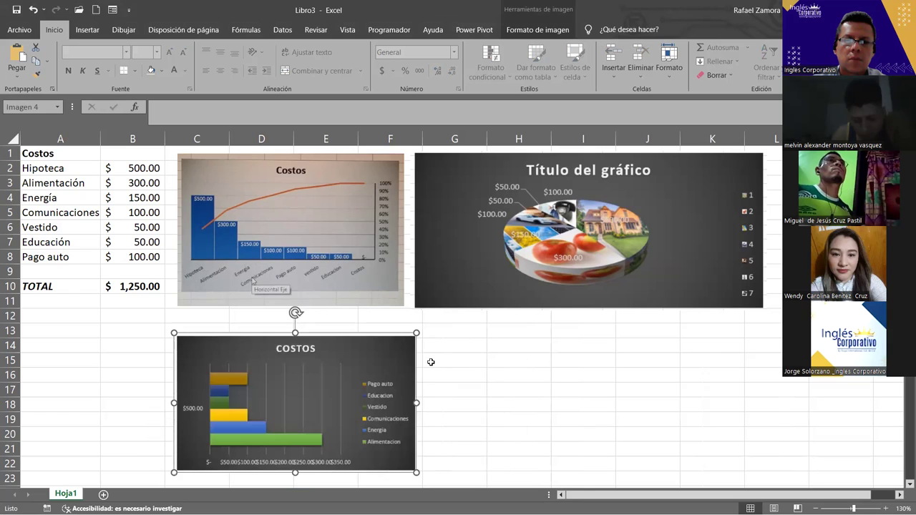
{"action": "left_click", "coordinate": [462, 375]}
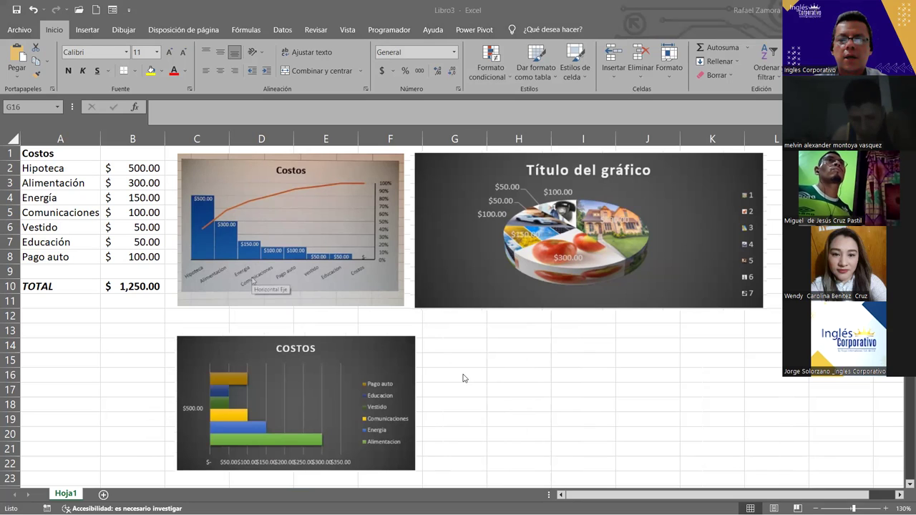
{"action": "left_click", "coordinate": [463, 377]}
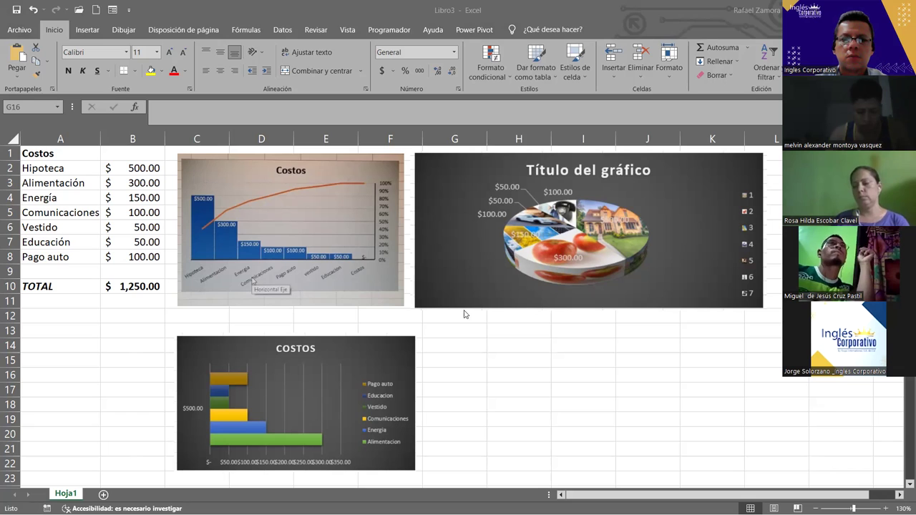
{"action": "left_click", "coordinate": [349, 379]}
{"action": "left_click", "coordinate": [349, 379]}
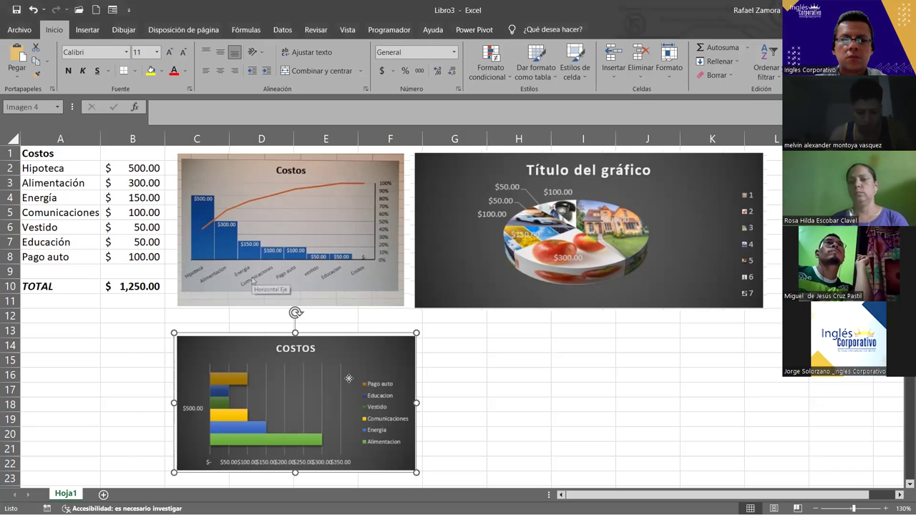
{"action": "left_click", "coordinate": [470, 342]}
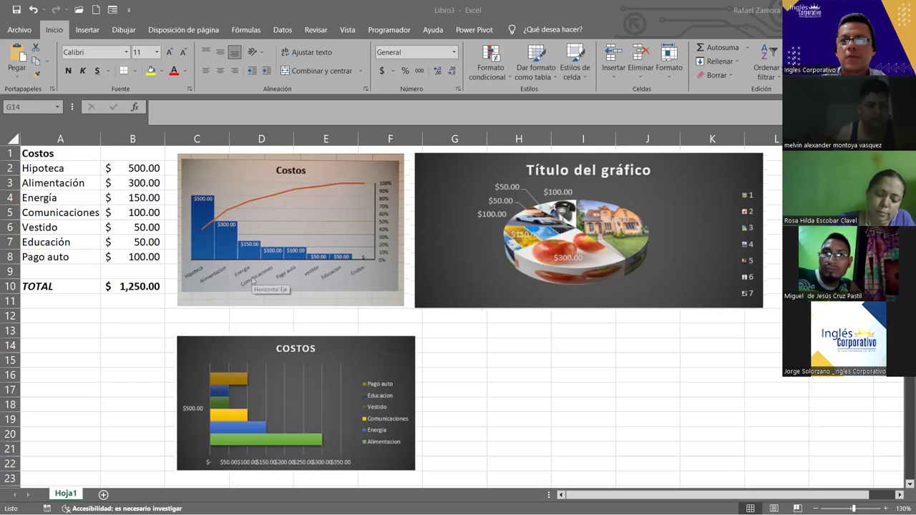
{"action": "left_click", "coordinate": [574, 333]}
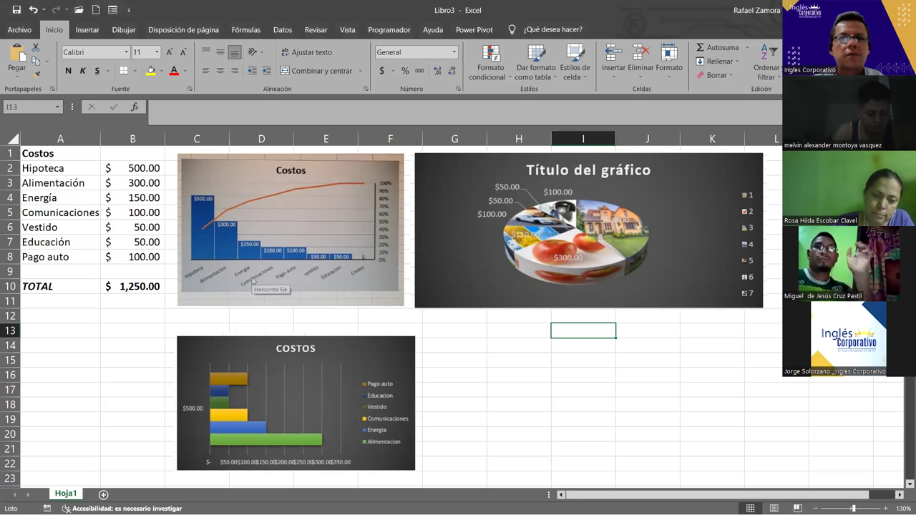
{"action": "key", "text": "alt+Tab"}
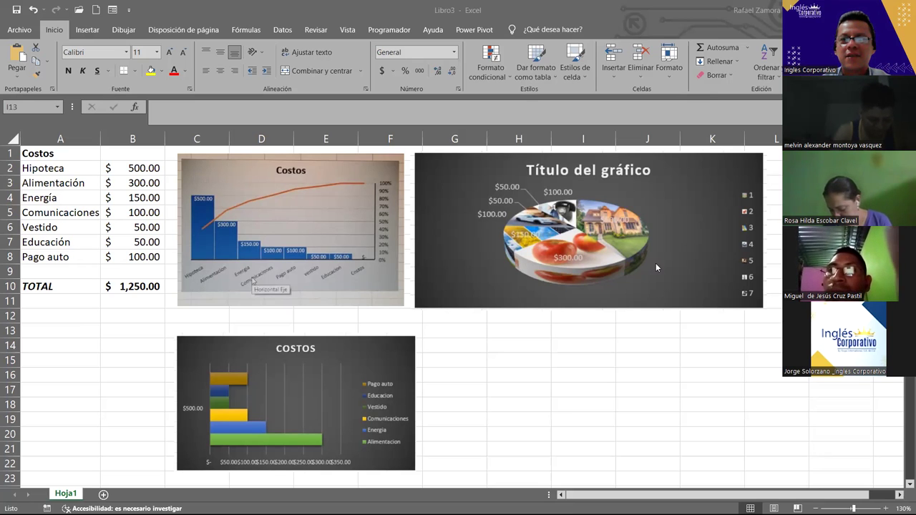
{"action": "left_click", "coordinate": [492, 351]}
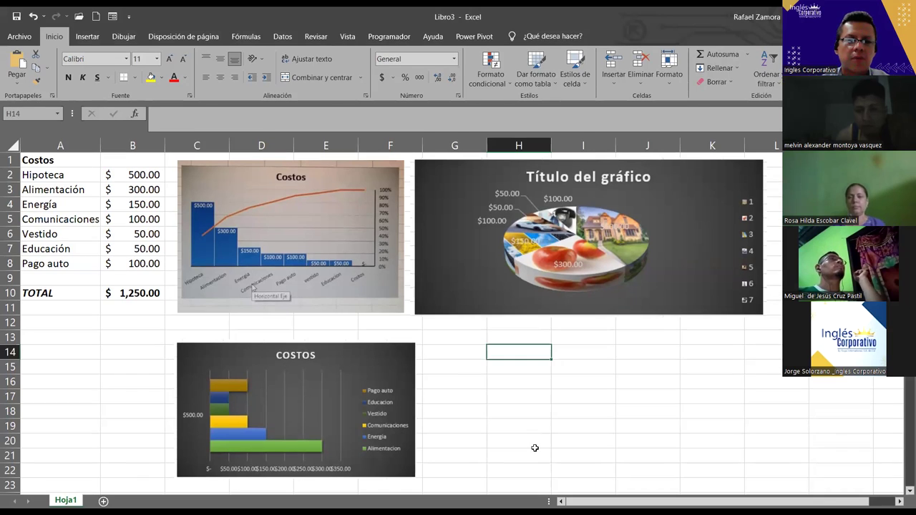
{"action": "key", "text": "Down"}
{"action": "key", "text": "Down"}
{"action": "key", "text": "Down"}
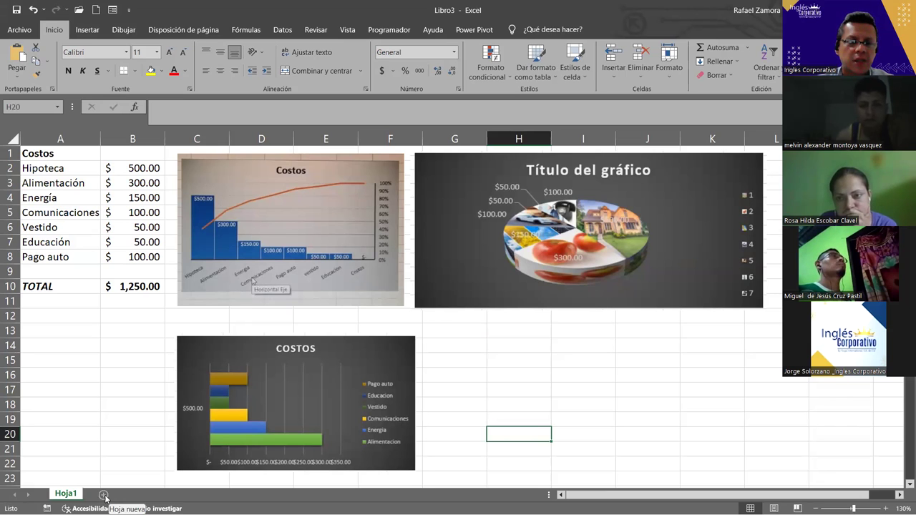
- Add a blank Hoja2 sheet with the + button beside the Hoja1 tab
{"action": "left_click", "coordinate": [104, 495]}
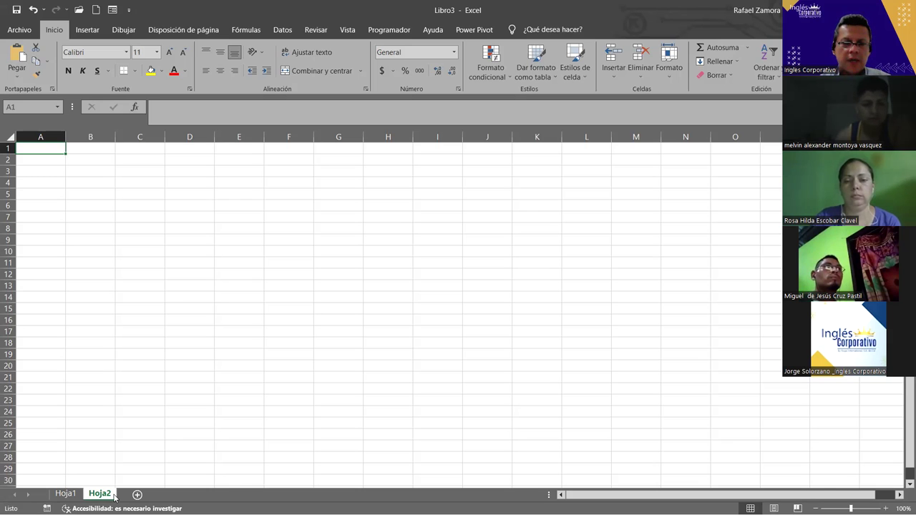
{"action": "scroll", "coordinate": [137, 319], "scroll_direction": "up", "scroll_amount": 3, "text": "ctrl"}
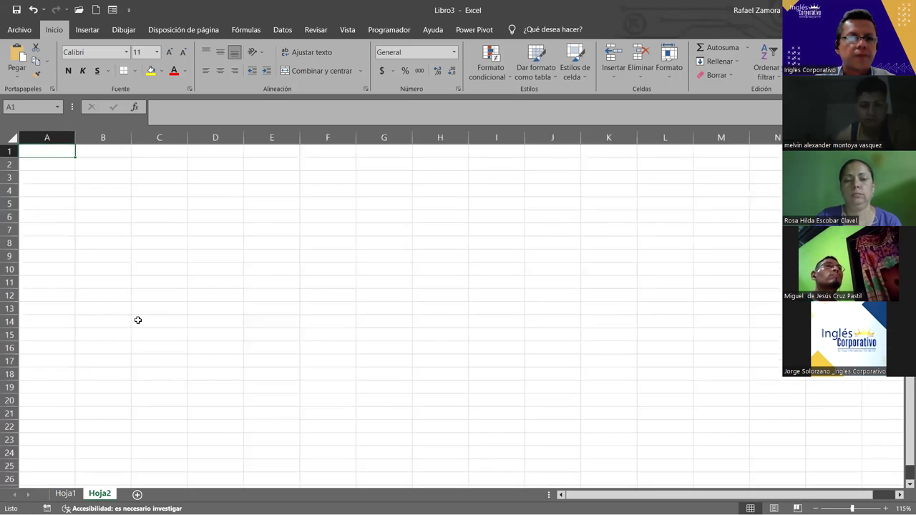
{"action": "scroll", "coordinate": [336, 334], "scroll_direction": "down", "scroll_amount": 1, "text": "ctrl"}
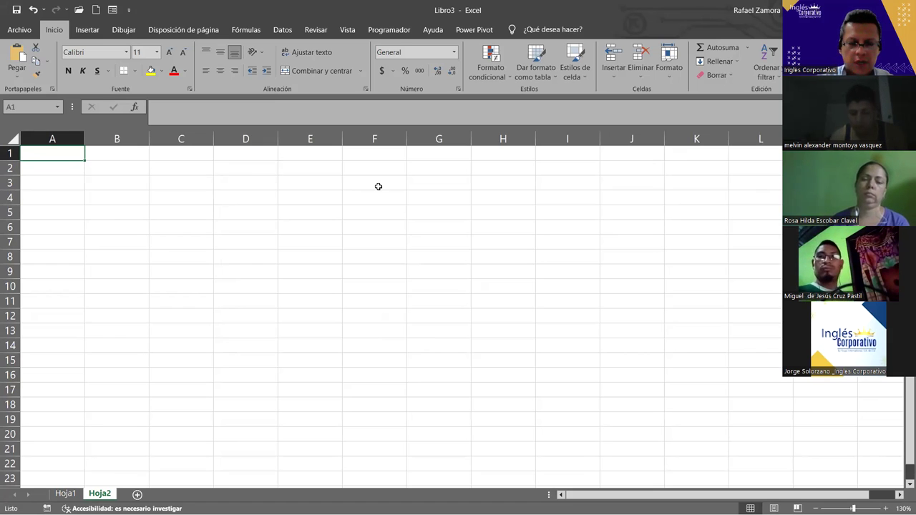
- Enter ENERO in A1 and fill down to A3 to get FEBRERO and MARZO
{"action": "type", "text": "ENERO"}
{"action": "key", "text": "Return"}
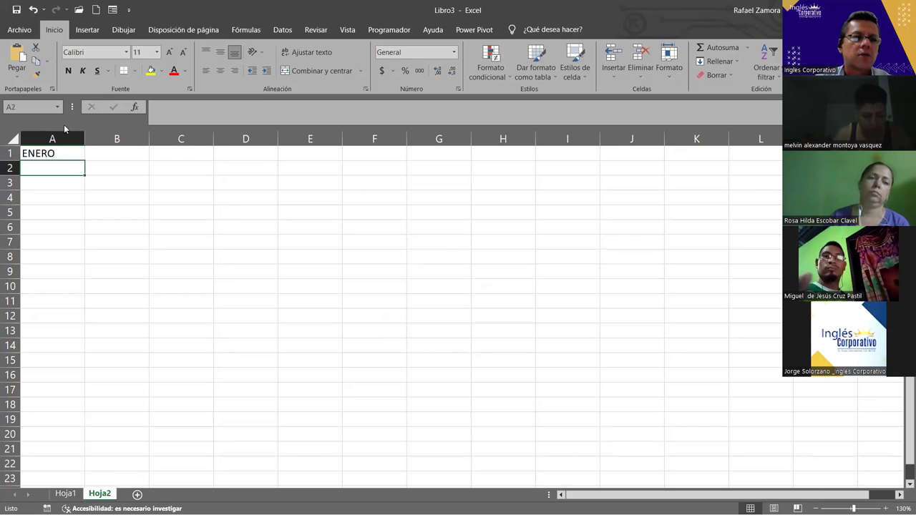
{"action": "left_click", "coordinate": [60, 152]}
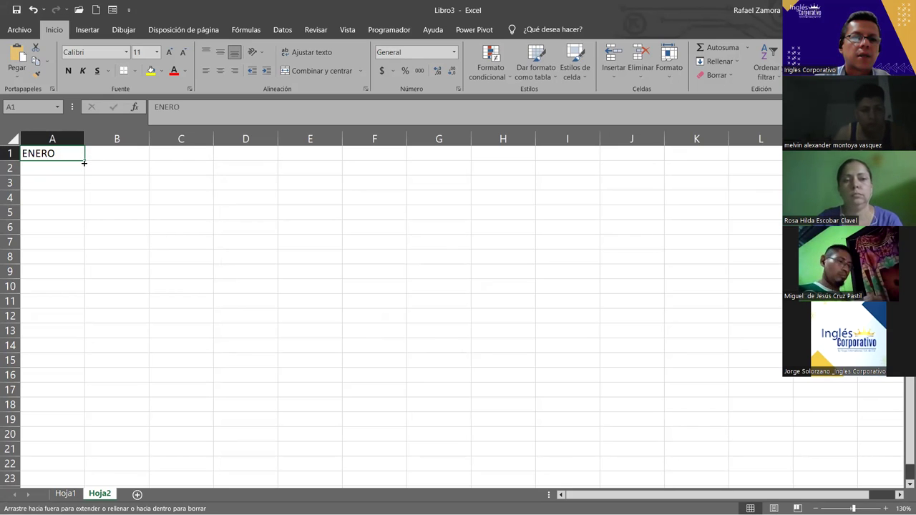
{"action": "left_click_drag", "start_coordinate": [229, 209], "coordinate": [225, 231]}
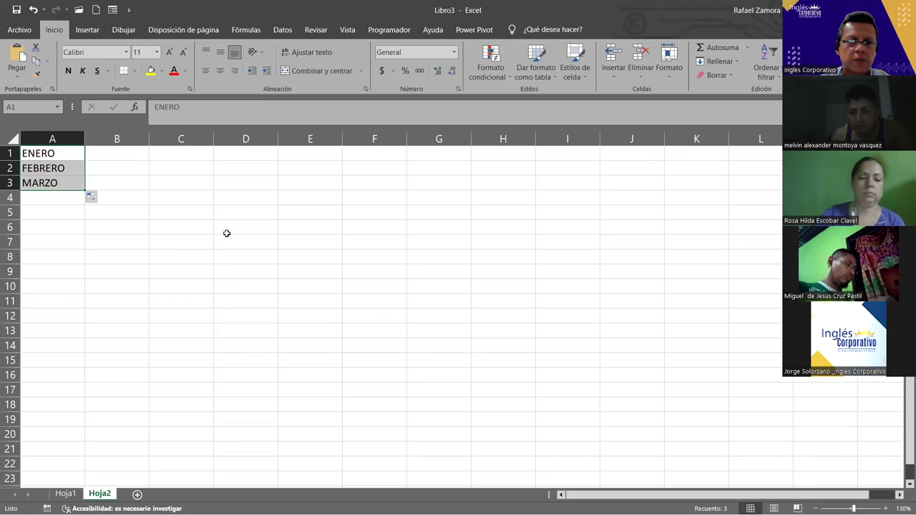
- Make the month names in A1:A3 bold italic with all borders
{"action": "left_click", "coordinate": [73, 70]}
{"action": "left_click", "coordinate": [82, 70]}
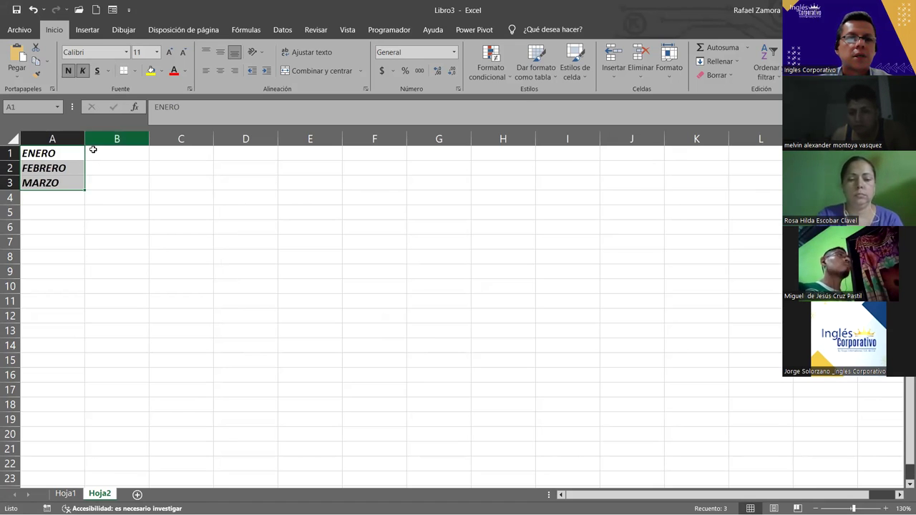
{"action": "left_click", "coordinate": [134, 70]}
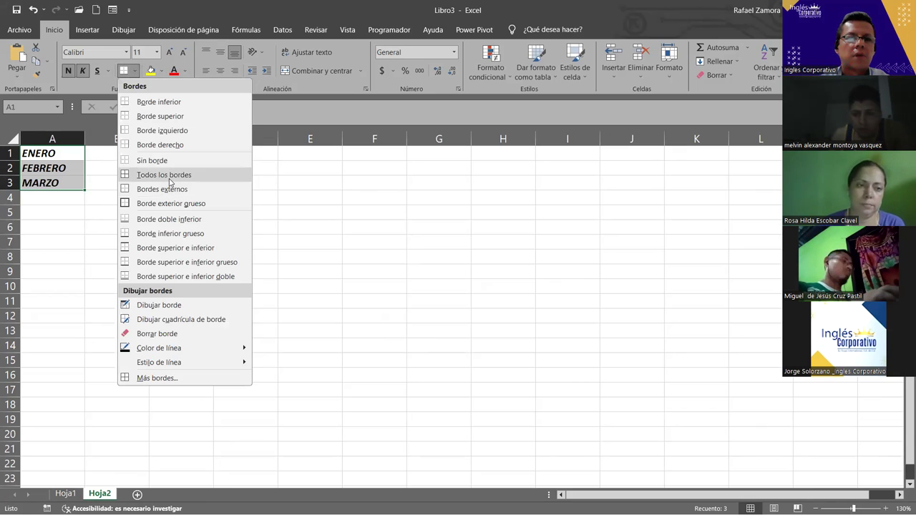
{"action": "left_click", "coordinate": [165, 174]}
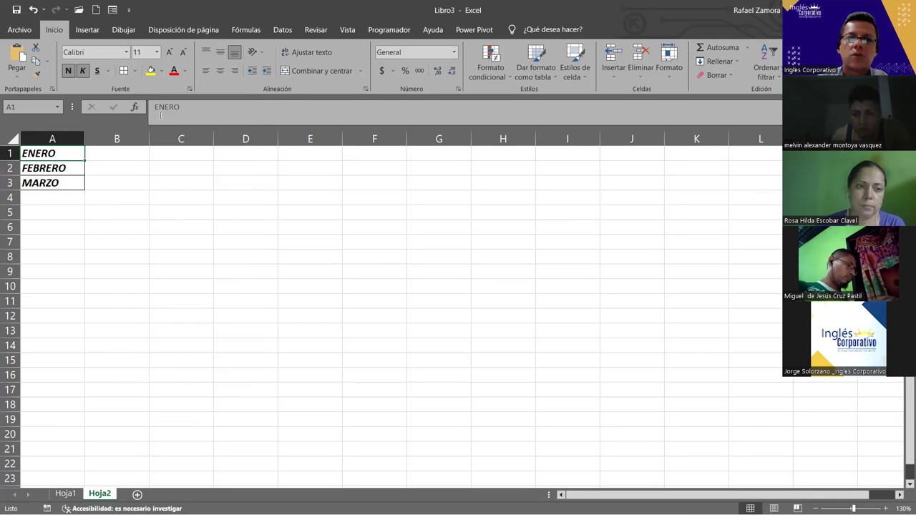
- Fill ENERO green, FEBRERO light blue and MARZO gold
{"action": "left_click", "coordinate": [162, 71]}
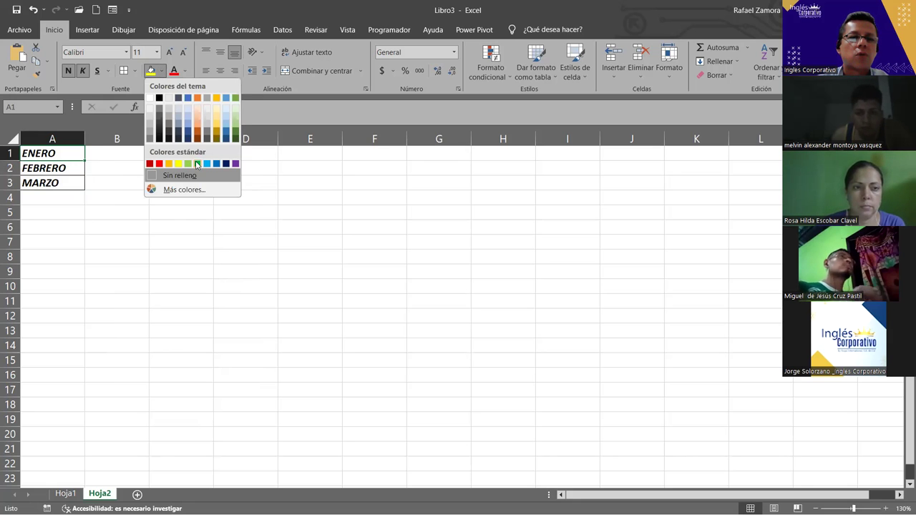
{"action": "left_click", "coordinate": [235, 136]}
{"action": "key", "text": "Return"}
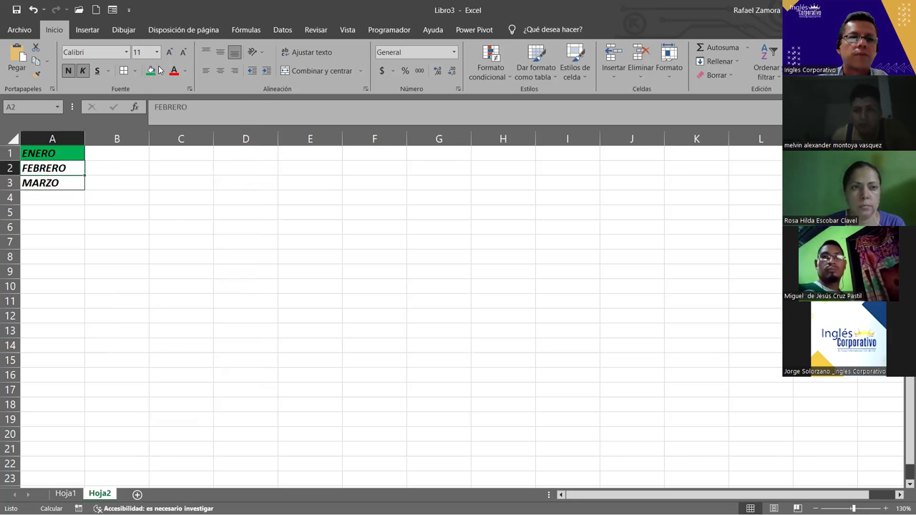
{"action": "left_click", "coordinate": [162, 71]}
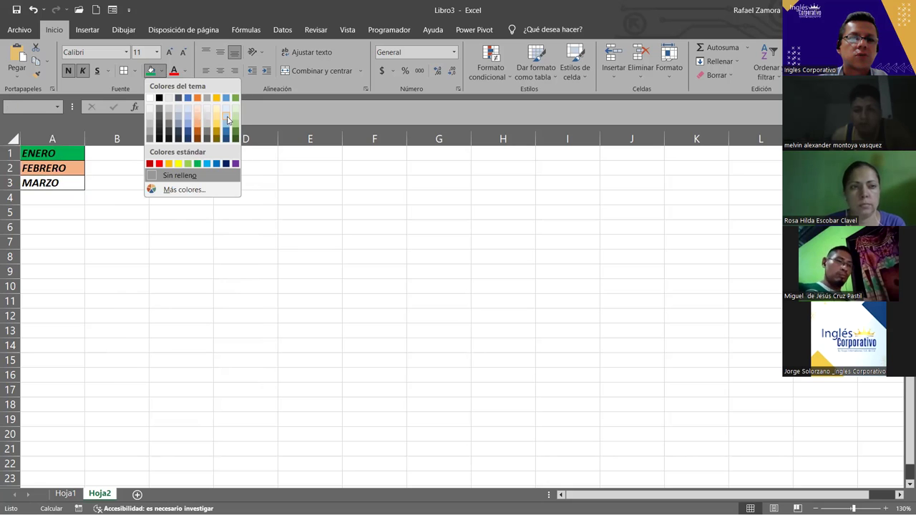
{"action": "left_click", "coordinate": [227, 127]}
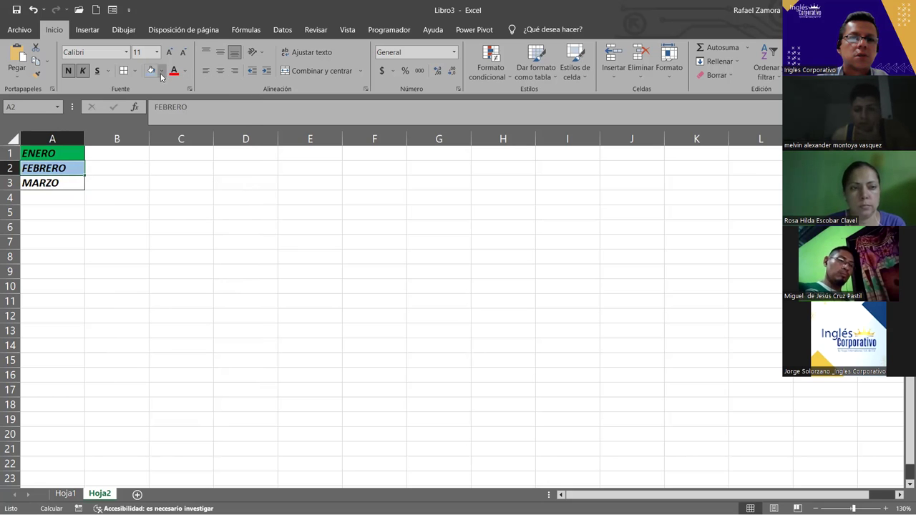
{"action": "left_click", "coordinate": [54, 184]}
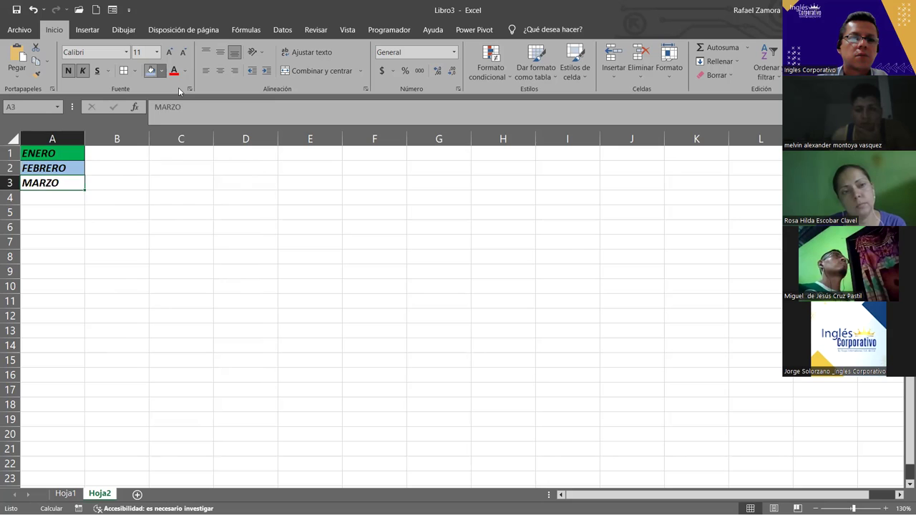
{"action": "left_click", "coordinate": [162, 70]}
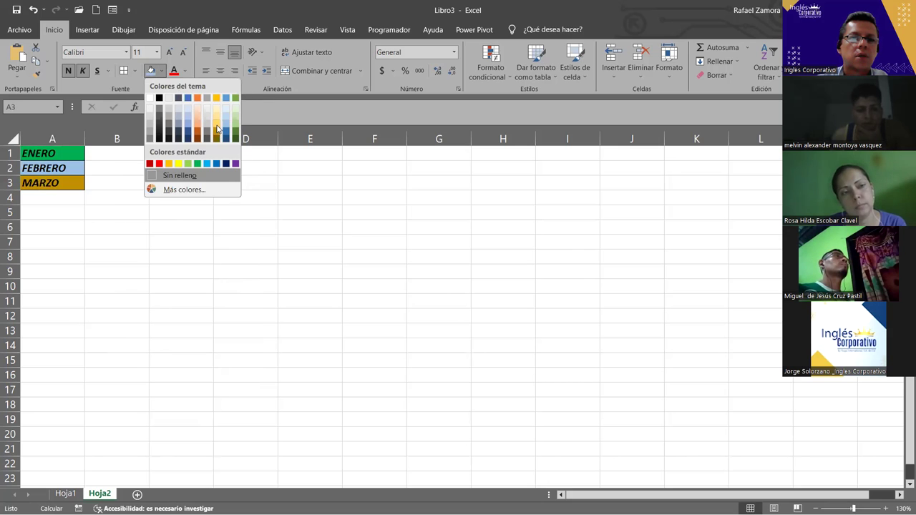
{"action": "left_click", "coordinate": [218, 128]}
{"action": "left_click", "coordinate": [310, 271]}
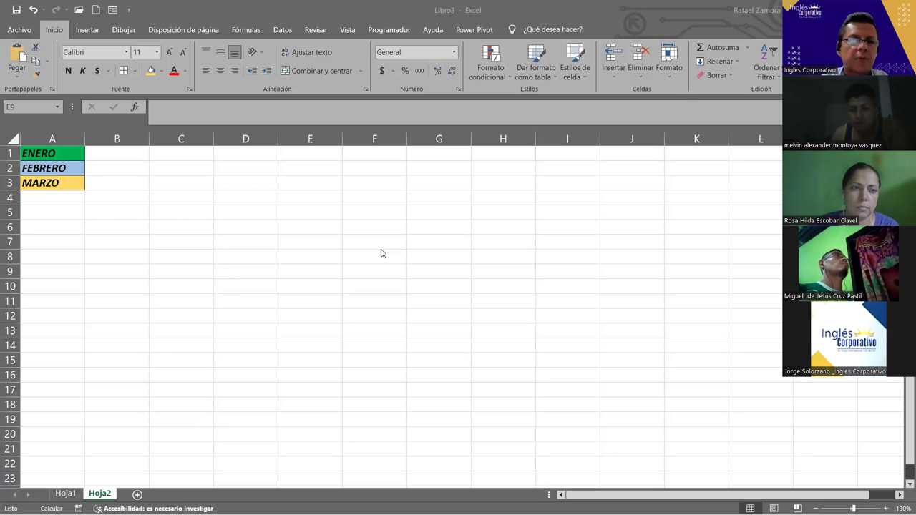
- Centre cells B1:B3 and format them as percentages
{"action": "left_click_drag", "start_coordinate": [117, 154], "coordinate": [129, 184]}
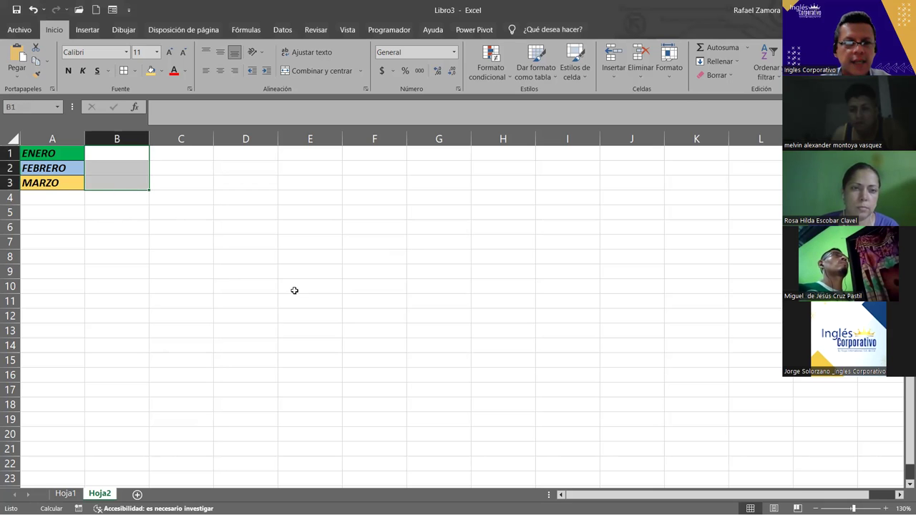
{"action": "scroll", "coordinate": [294, 291], "scroll_direction": "up", "scroll_amount": 1}
{"action": "scroll", "coordinate": [295, 290], "scroll_direction": "up", "scroll_amount": 1}
{"action": "scroll", "coordinate": [294, 291], "scroll_direction": "up", "scroll_amount": 2}
{"action": "left_click", "coordinate": [220, 70]}
{"action": "left_click", "coordinate": [407, 71]}
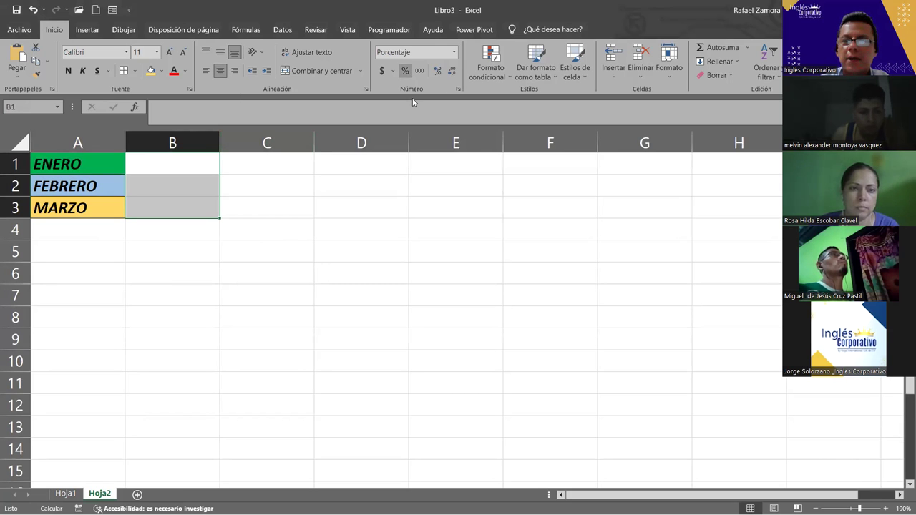
{"action": "left_click", "coordinate": [383, 310]}
- Add all borders to B1:B3 and start at B1
{"action": "left_click_drag", "start_coordinate": [203, 164], "coordinate": [209, 214]}
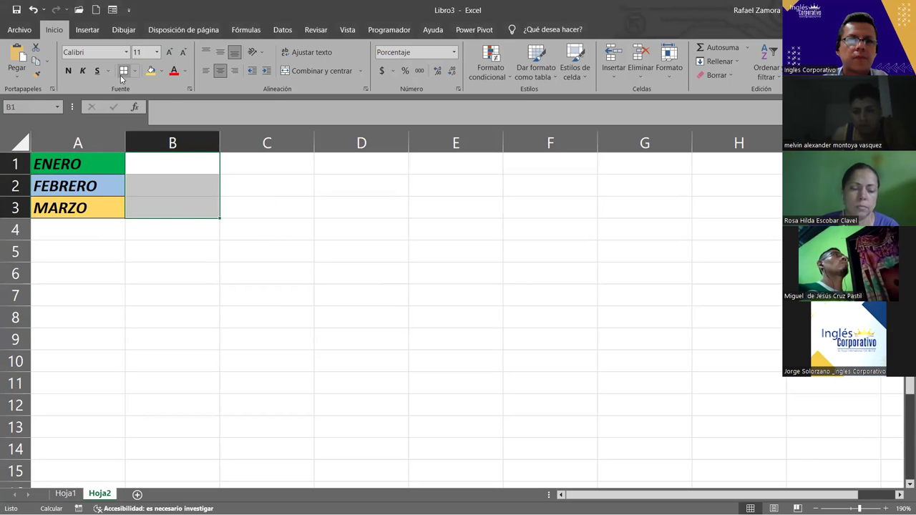
{"action": "left_click", "coordinate": [194, 178]}
{"action": "left_click", "coordinate": [191, 172]}
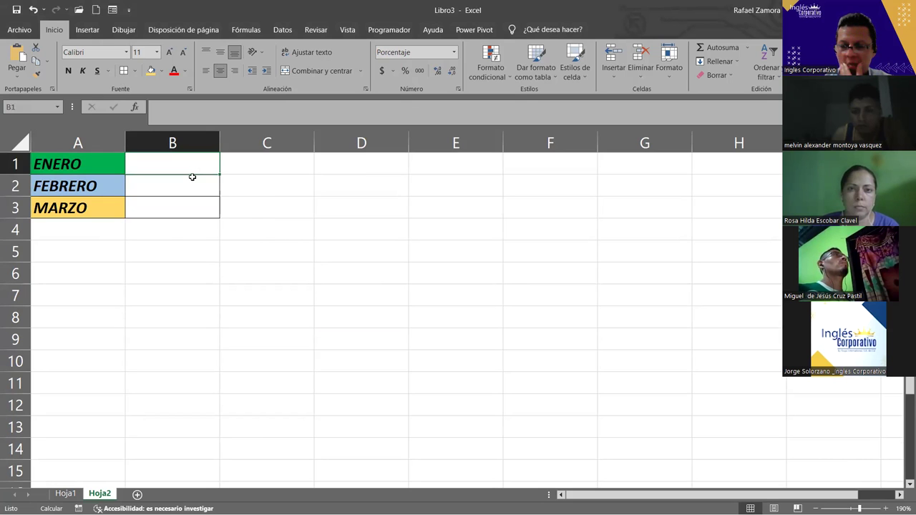
- Enter 75%, 50% and 30% in B1, B2 and B3 beside the months
{"action": "type", "text": "75"}
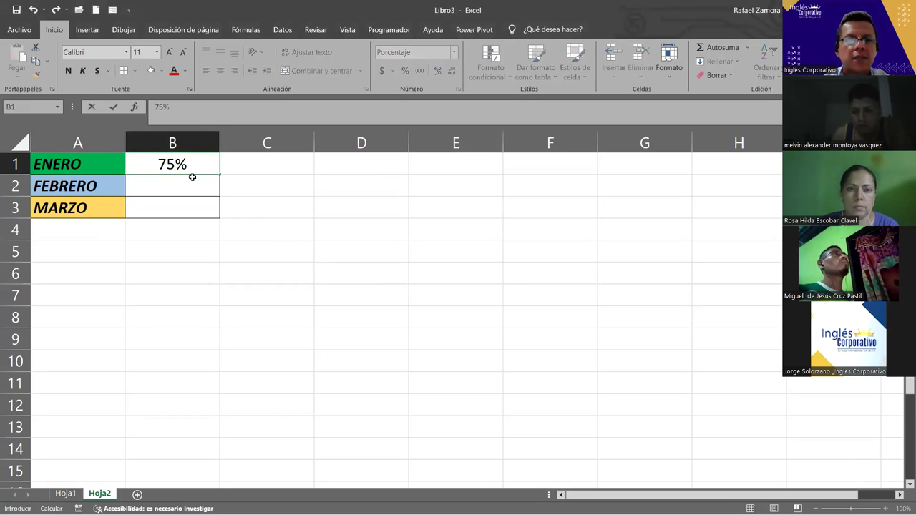
{"action": "key", "text": "Return"}
{"action": "type", "text": "50"}
{"action": "key", "text": "Return"}
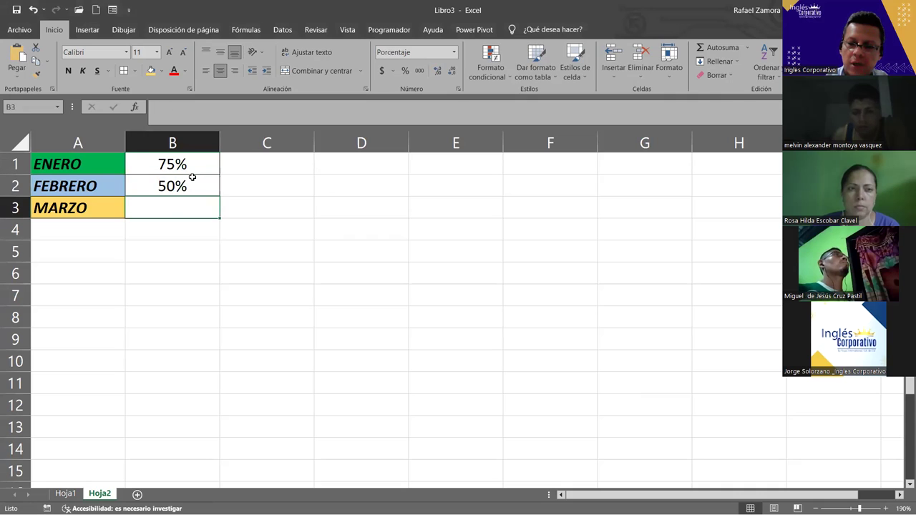
{"action": "type", "text": "30"}
{"action": "key", "text": "Return"}
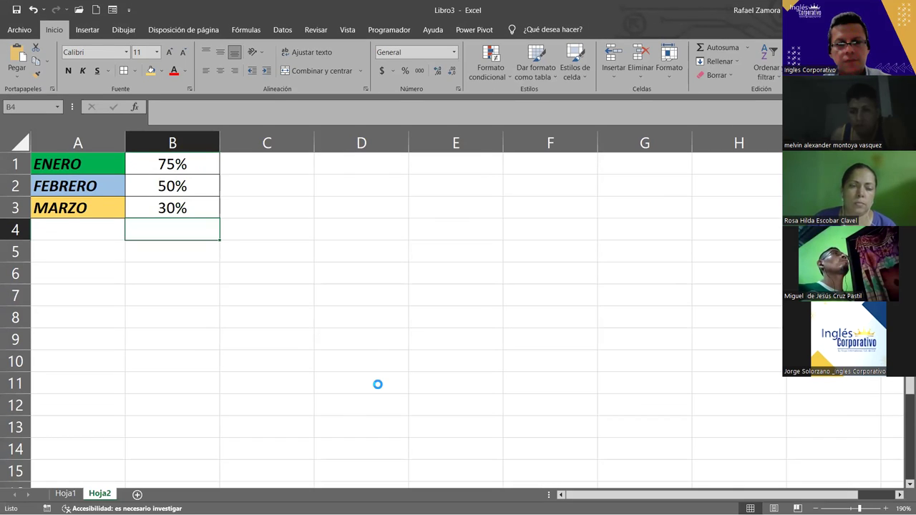
{"action": "scroll", "coordinate": [378, 385], "scroll_direction": "down", "scroll_amount": 1, "text": "ctrl"}
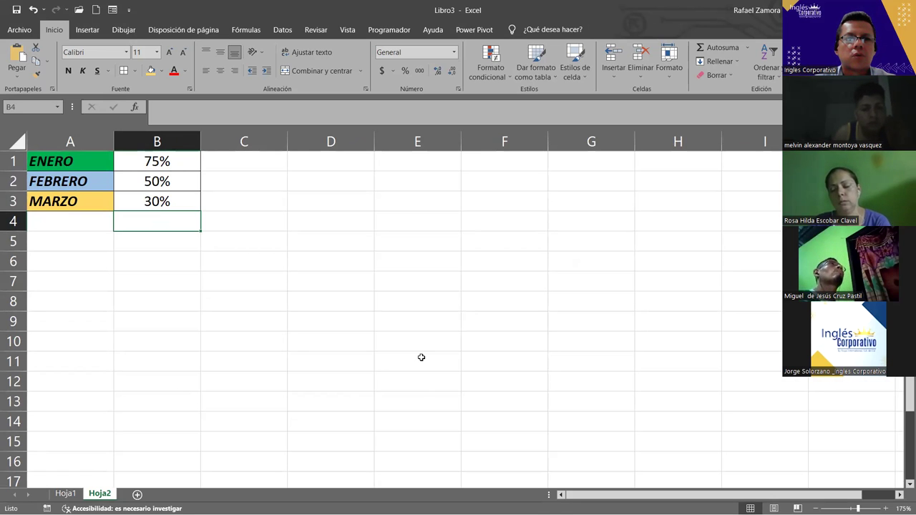
{"action": "key", "text": "alt+Tab"}
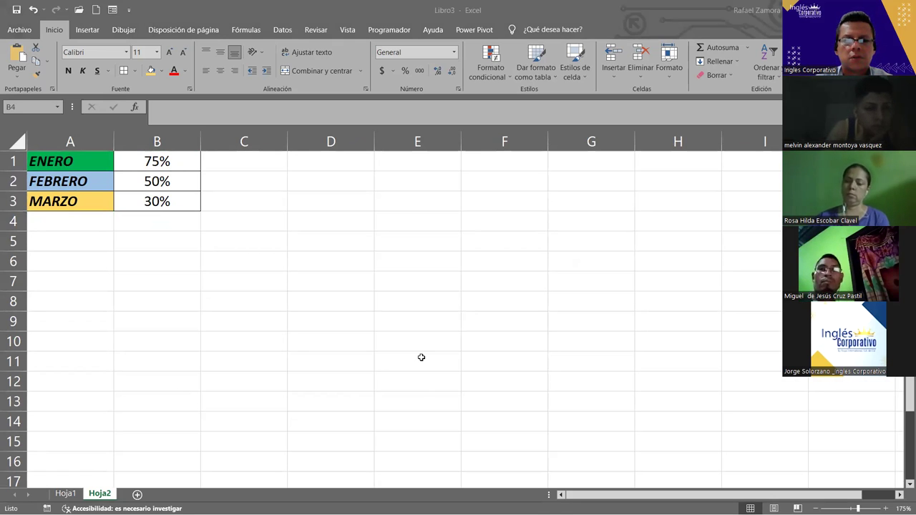
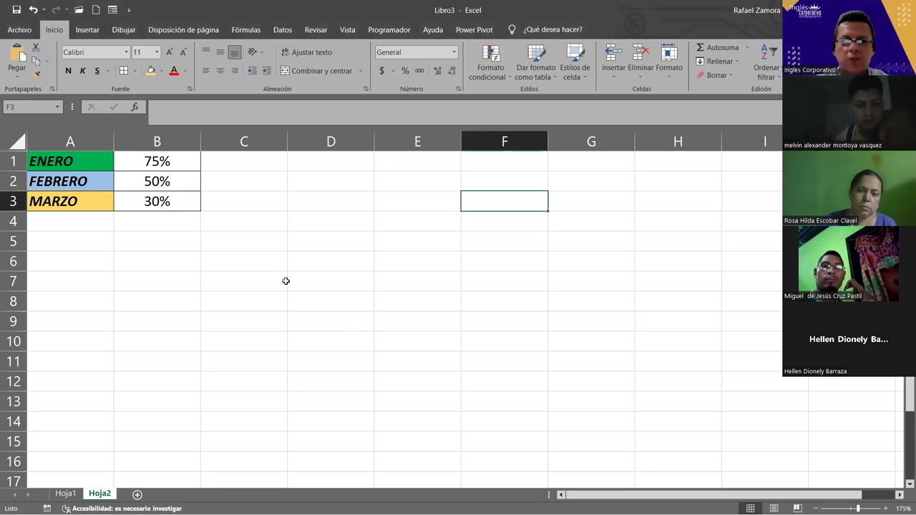
- Enter the formula =100%-B1 in C1 to get ENERO's remaining percentage
{"action": "left_click", "coordinate": [244, 160]}
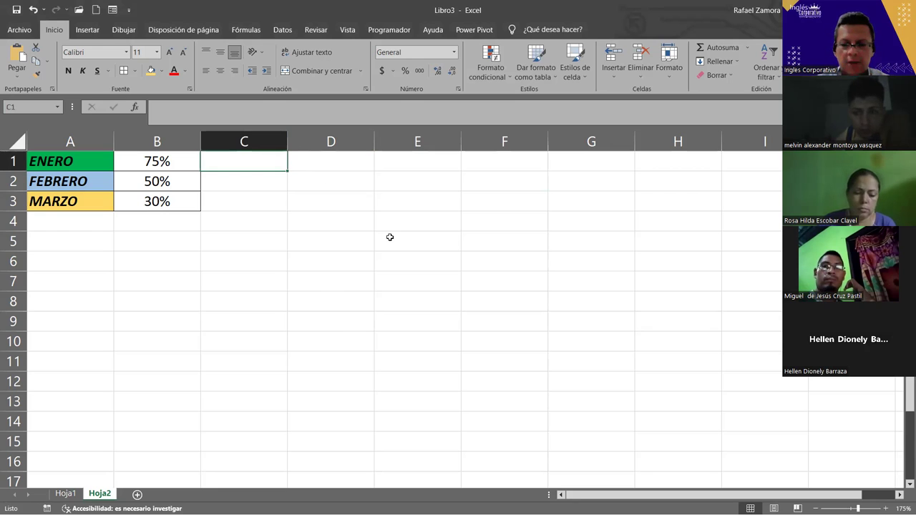
{"action": "type", "text": "="}
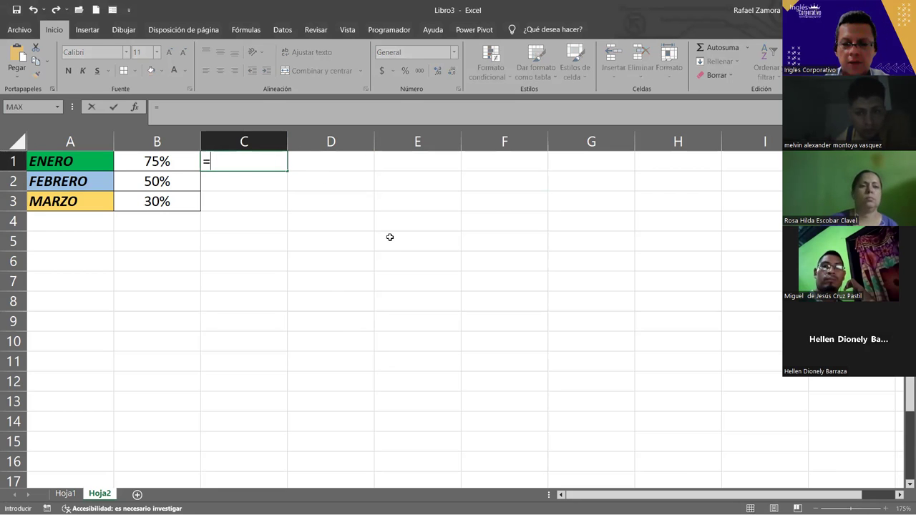
{"action": "type", "text": "100%"}
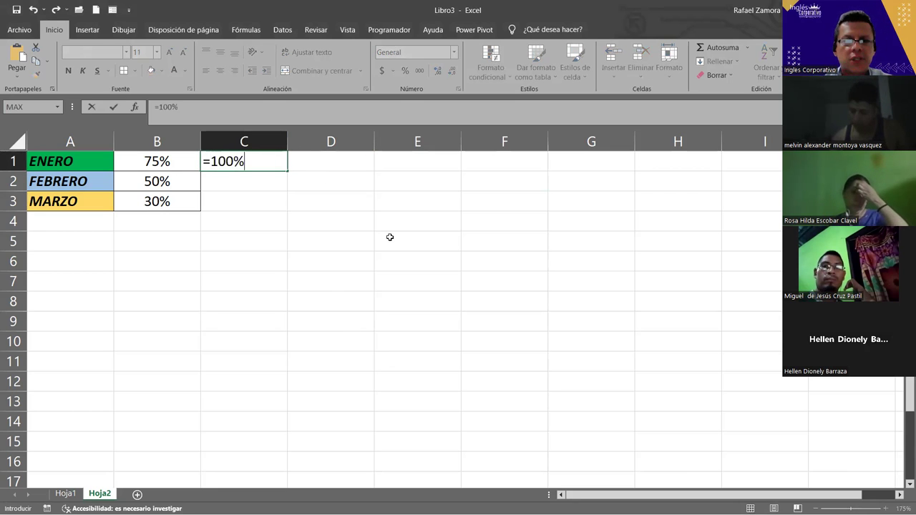
{"action": "type", "text": "-"}
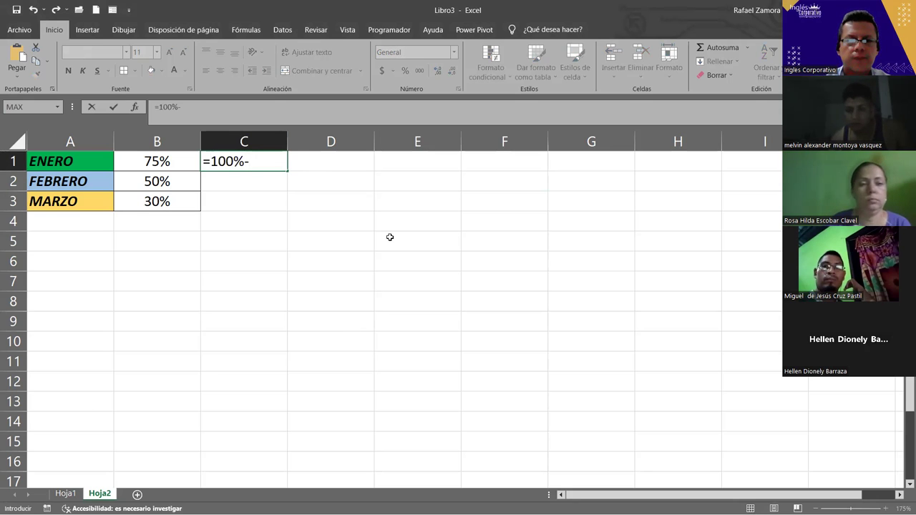
{"action": "key", "text": "Left"}
{"action": "key", "text": "Left"}
{"action": "key", "text": "Right"}
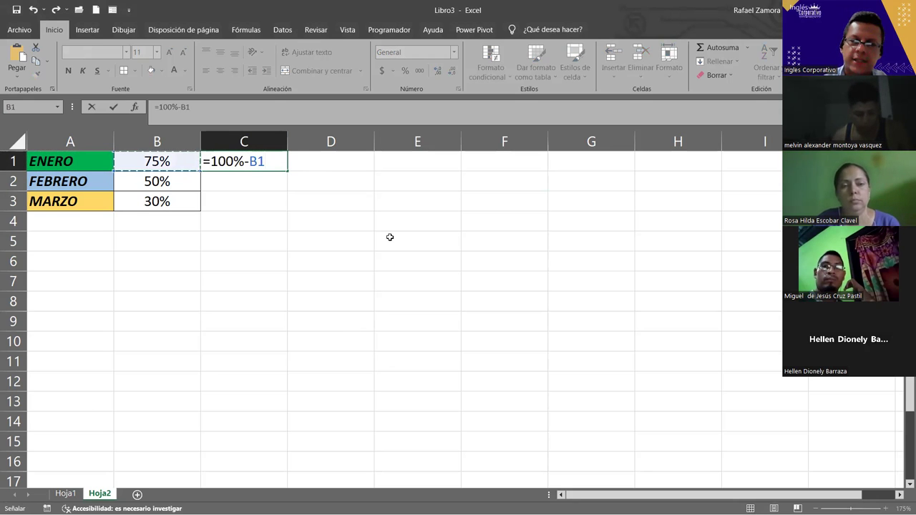
{"action": "key", "text": "Return"}
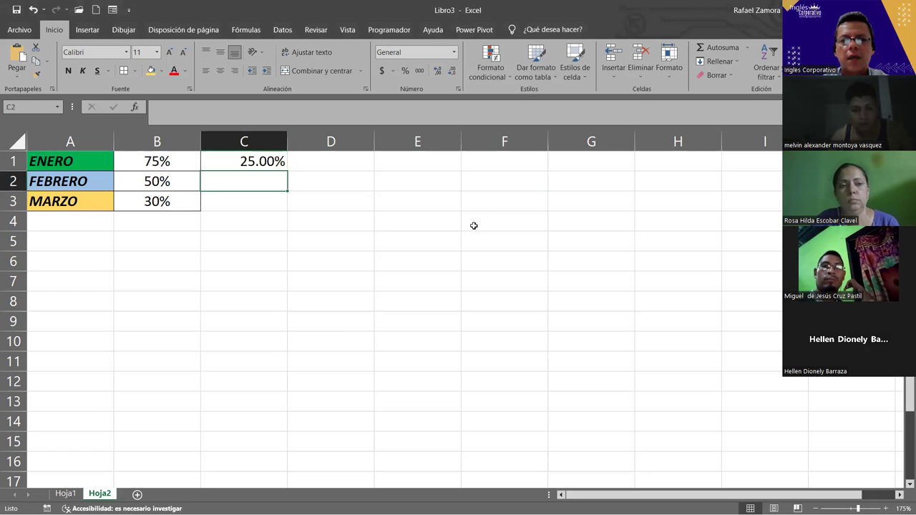
- Format C1 to show 25% with no decimals, centred in the cell
{"action": "left_click", "coordinate": [266, 162]}
{"action": "left_click", "coordinate": [452, 70]}
{"action": "left_click", "coordinate": [453, 70]}
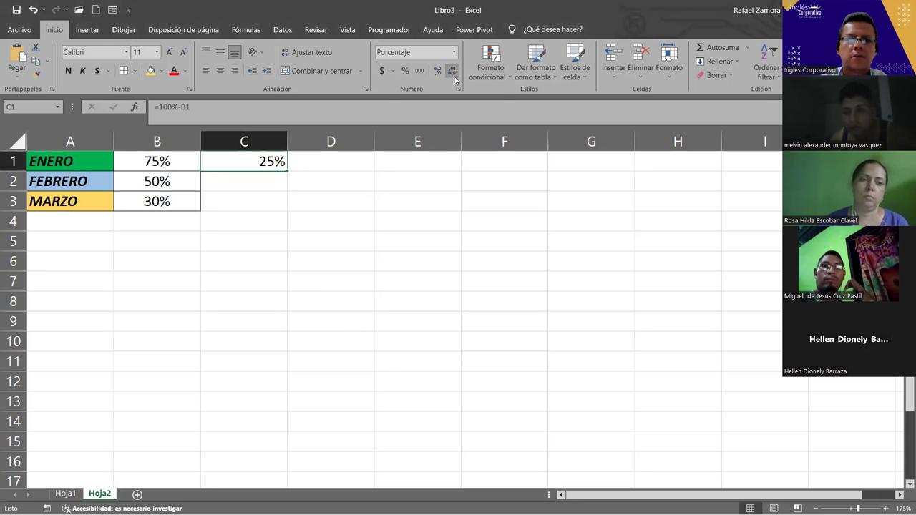
{"action": "left_click", "coordinate": [221, 70]}
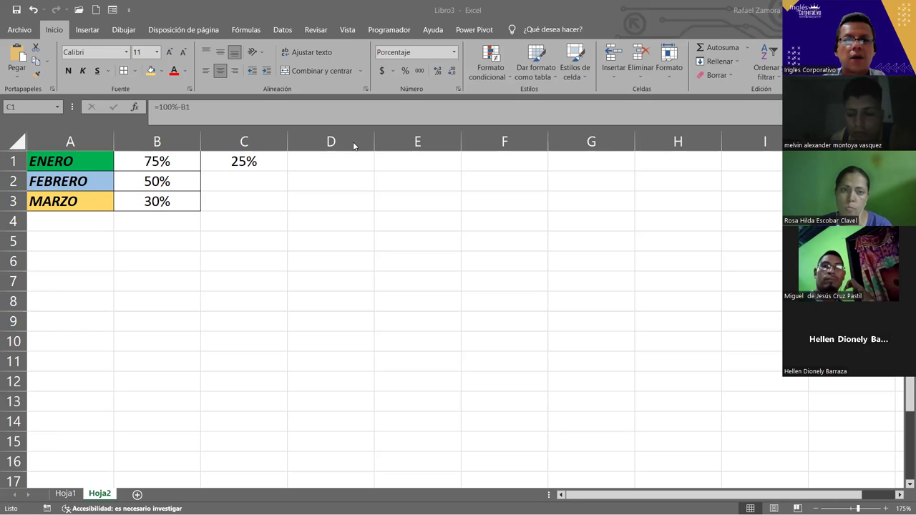
{"action": "double_click", "coordinate": [276, 164]}
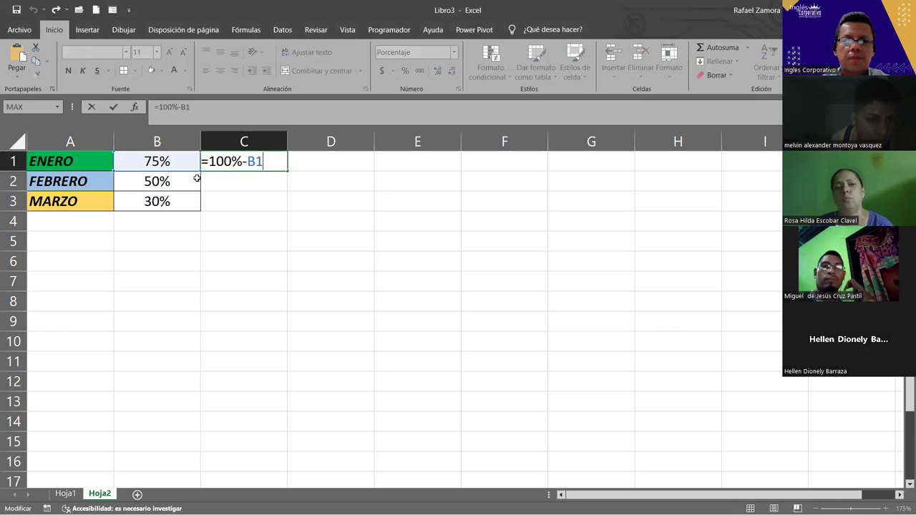
{"action": "key", "text": "ctrl+Return"}
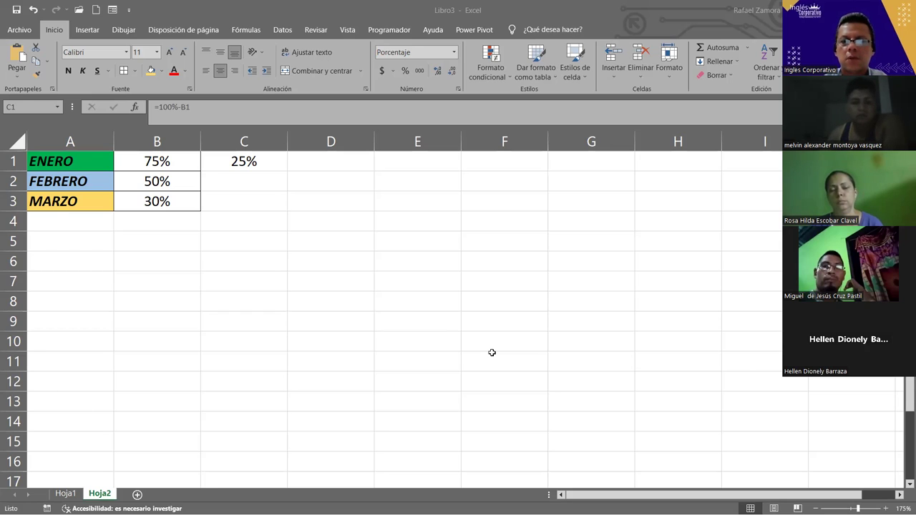
{"action": "key", "text": "alt+Tab"}
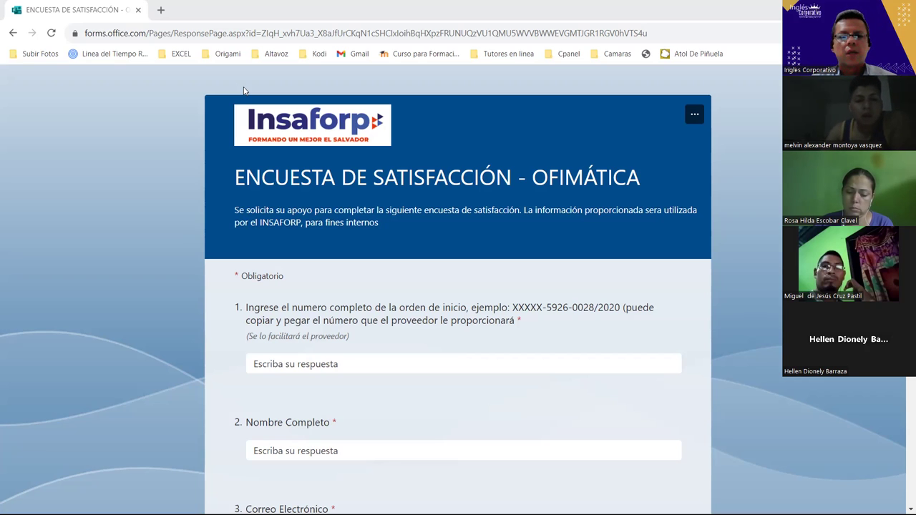
{"action": "scroll", "coordinate": [423, 236], "scroll_direction": "down", "scroll_amount": 2}
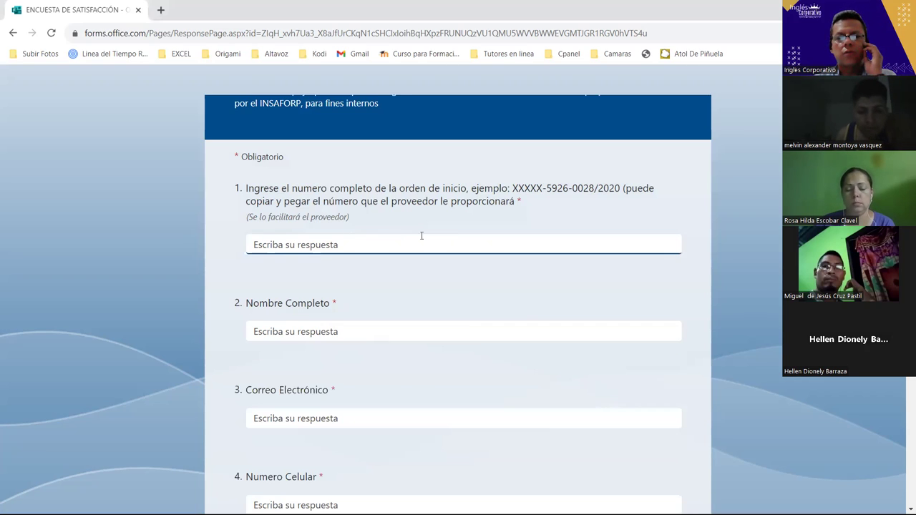
{"action": "left_click", "coordinate": [334, 330]}
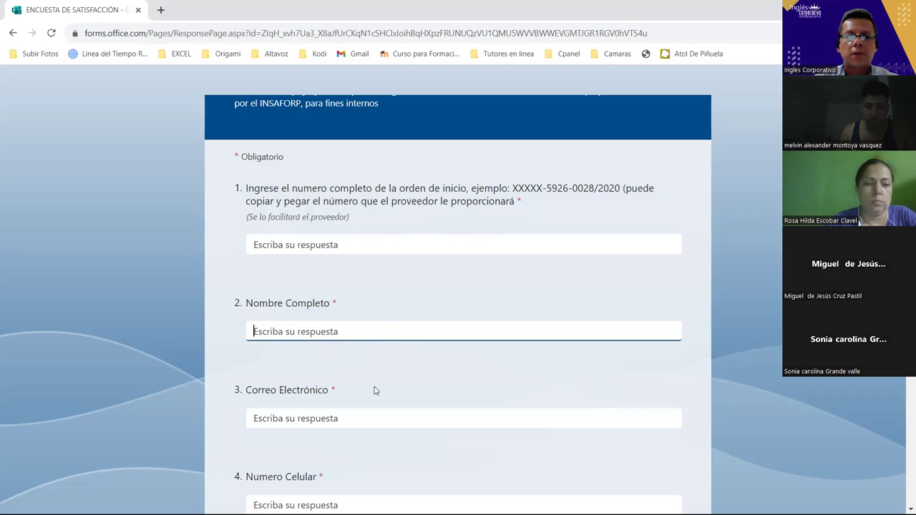
{"action": "left_click", "coordinate": [376, 332]}
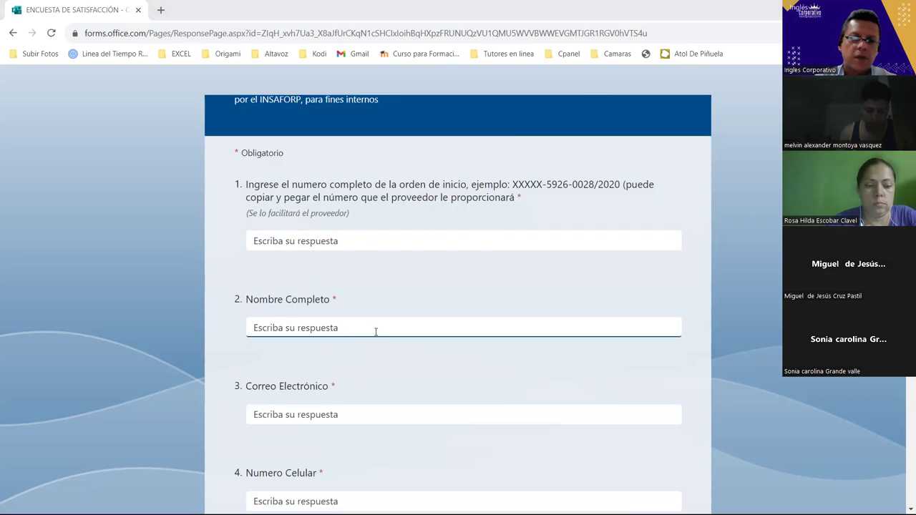
{"action": "scroll", "coordinate": [376, 332], "scroll_direction": "down", "scroll_amount": 1}
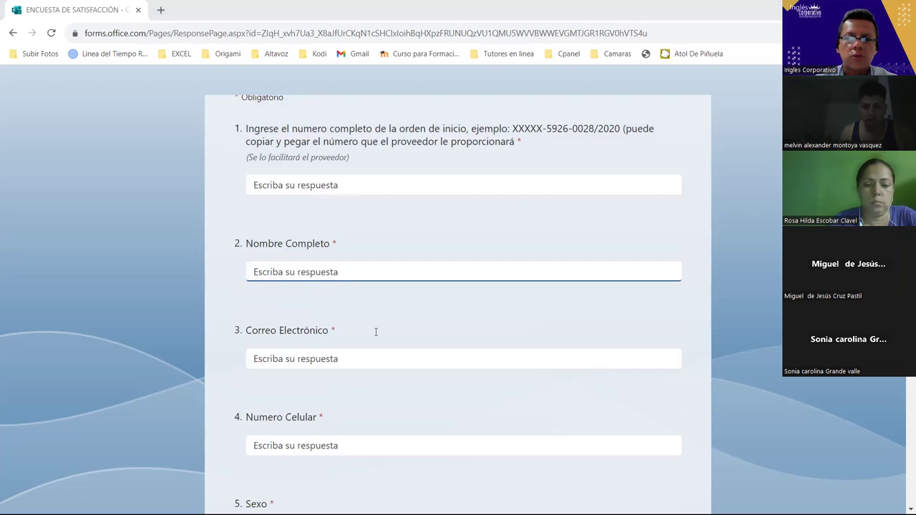
{"action": "left_click", "coordinate": [376, 331]}
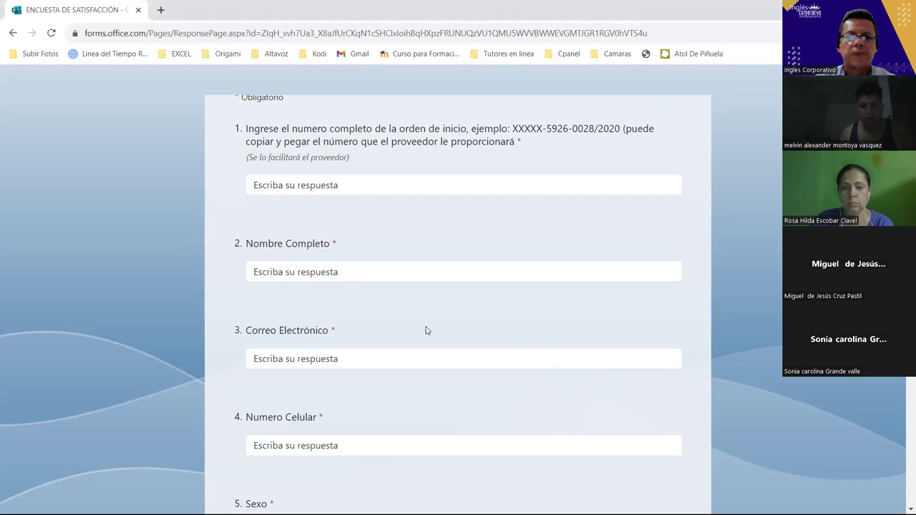
{"action": "scroll", "coordinate": [426, 328], "scroll_direction": "down", "scroll_amount": 1}
{"action": "left_click", "coordinate": [418, 298]}
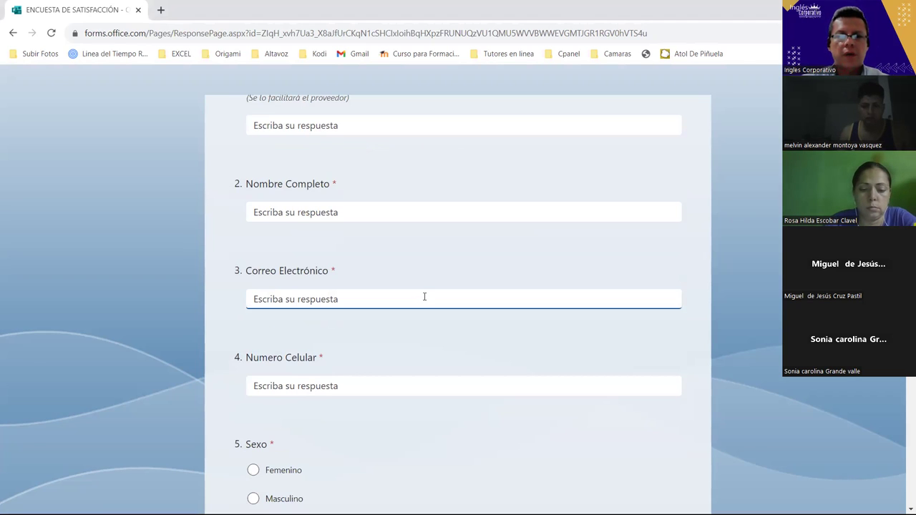
{"action": "scroll", "coordinate": [285, 285], "scroll_direction": "down", "scroll_amount": 1}
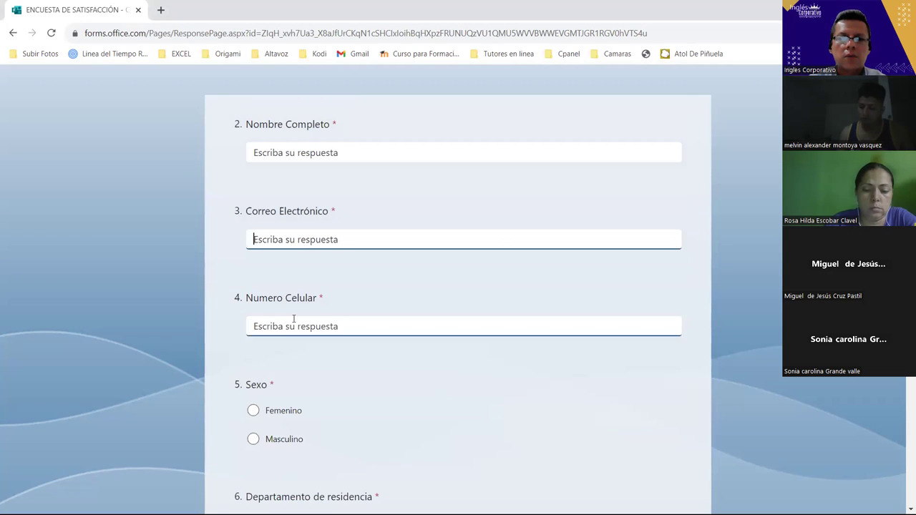
{"action": "scroll", "coordinate": [450, 282], "scroll_direction": "down", "scroll_amount": 1}
{"action": "left_click", "coordinate": [340, 267]}
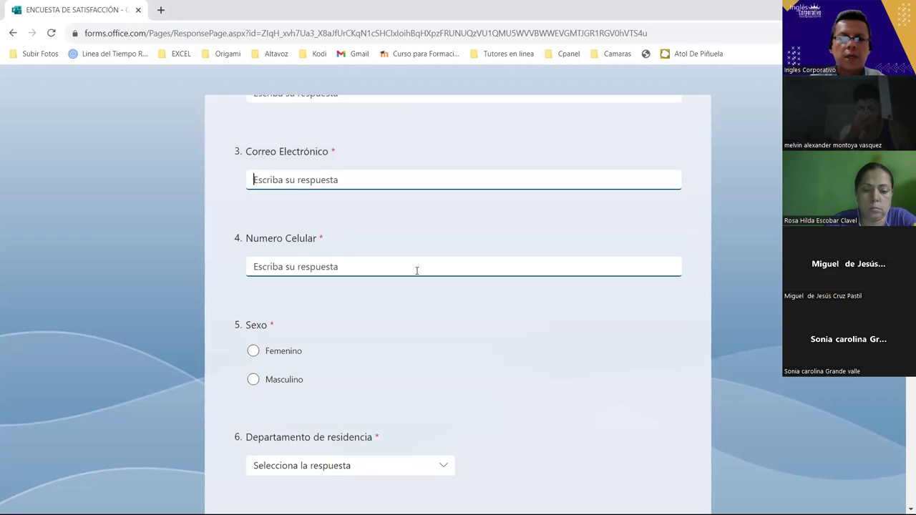
{"action": "scroll", "coordinate": [416, 273], "scroll_direction": "down", "scroll_amount": 2}
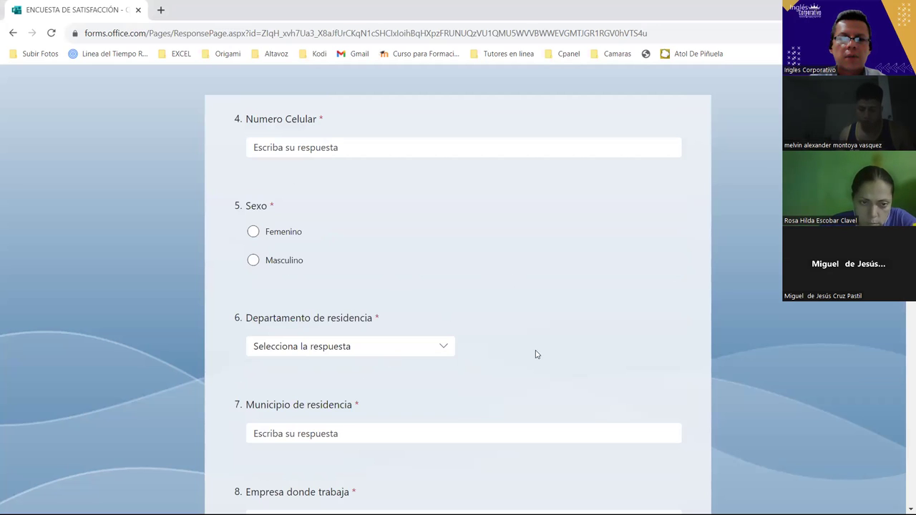
{"action": "scroll", "coordinate": [501, 351], "scroll_direction": "down", "scroll_amount": 1}
{"action": "scroll", "coordinate": [435, 348], "scroll_direction": "down", "scroll_amount": 1}
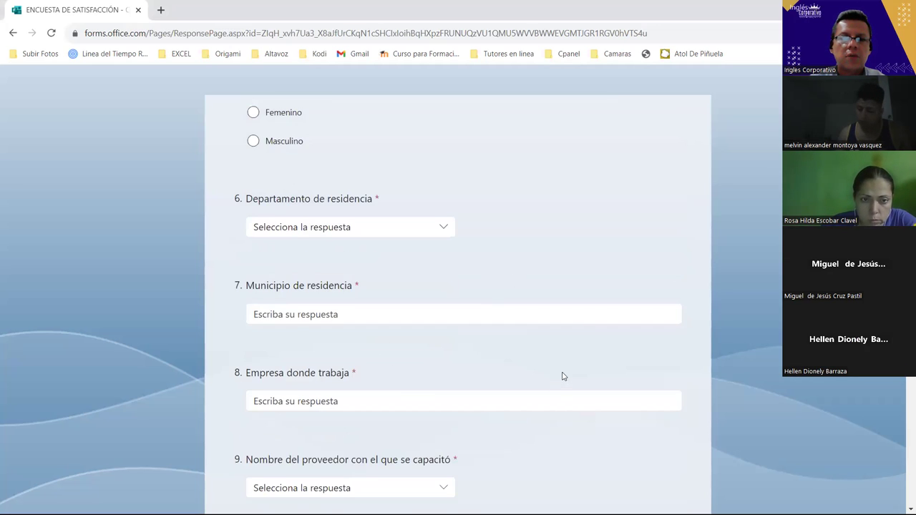
{"action": "scroll", "coordinate": [562, 376], "scroll_direction": "down", "scroll_amount": 1}
{"action": "left_click", "coordinate": [469, 280]}
{"action": "left_click", "coordinate": [488, 267]}
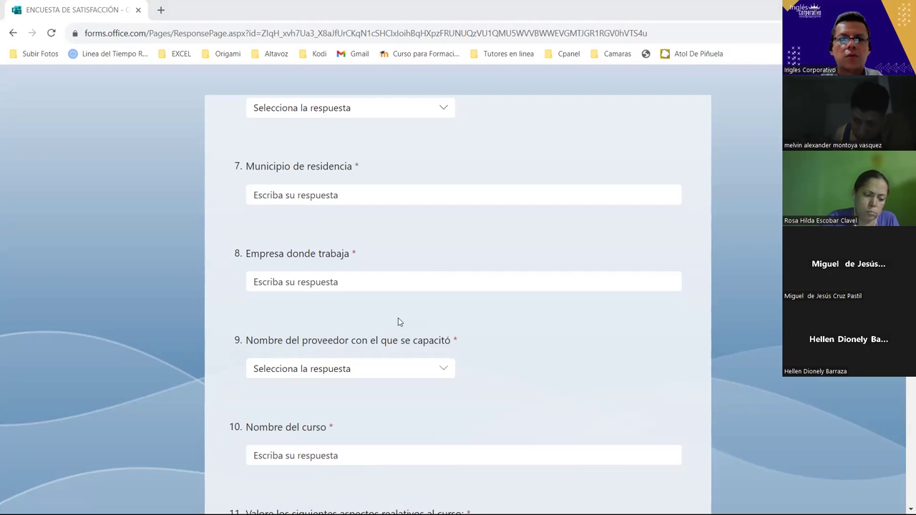
- Paste the course's start-order number into question 1's answer box
{"action": "scroll", "coordinate": [399, 322], "scroll_direction": "up", "scroll_amount": 10}
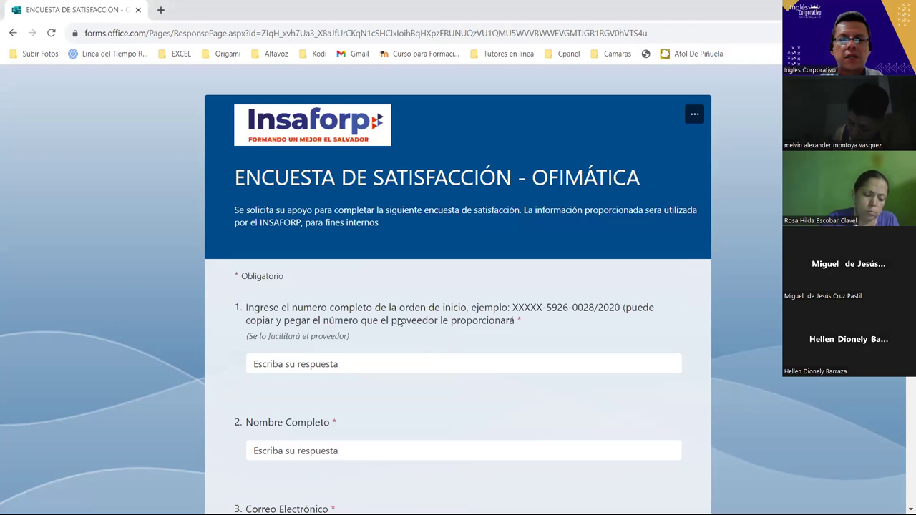
{"action": "left_click", "coordinate": [258, 366]}
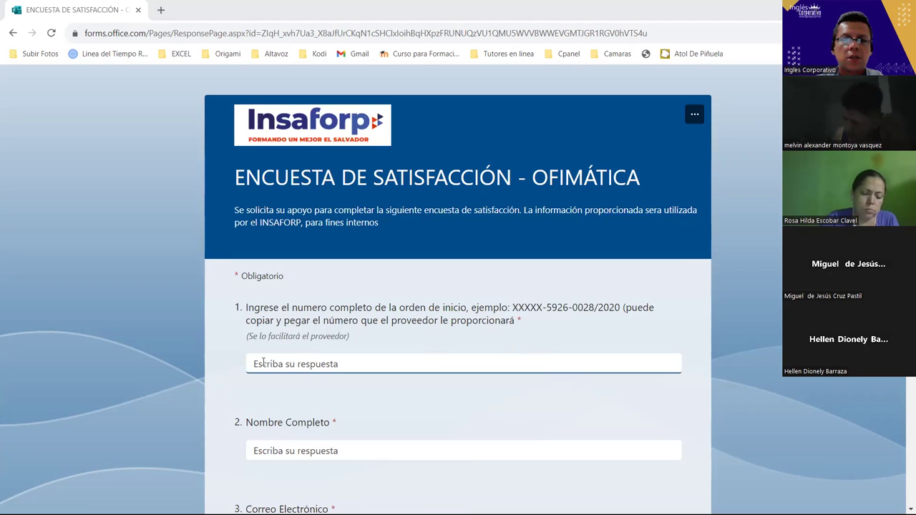
{"action": "key", "text": "ctrl+v"}
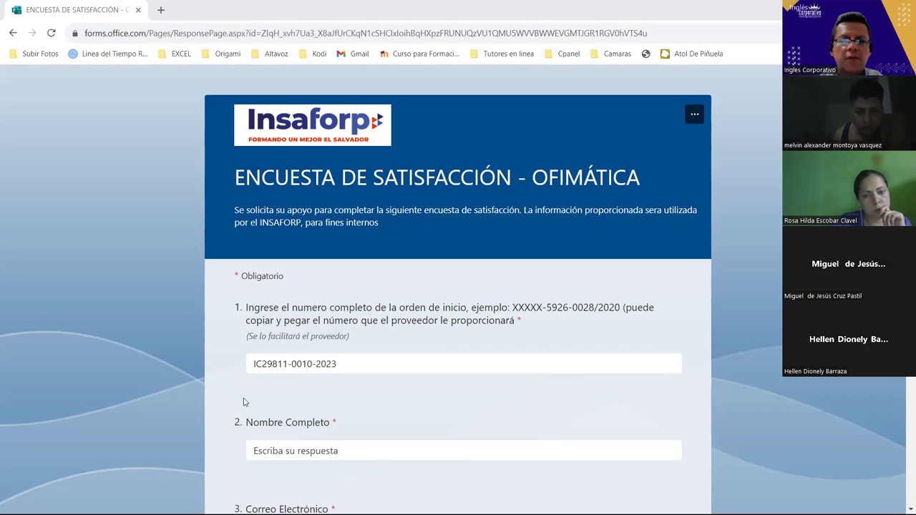
{"action": "scroll", "coordinate": [243, 402], "scroll_direction": "down", "scroll_amount": 2}
{"action": "left_click", "coordinate": [351, 244]}
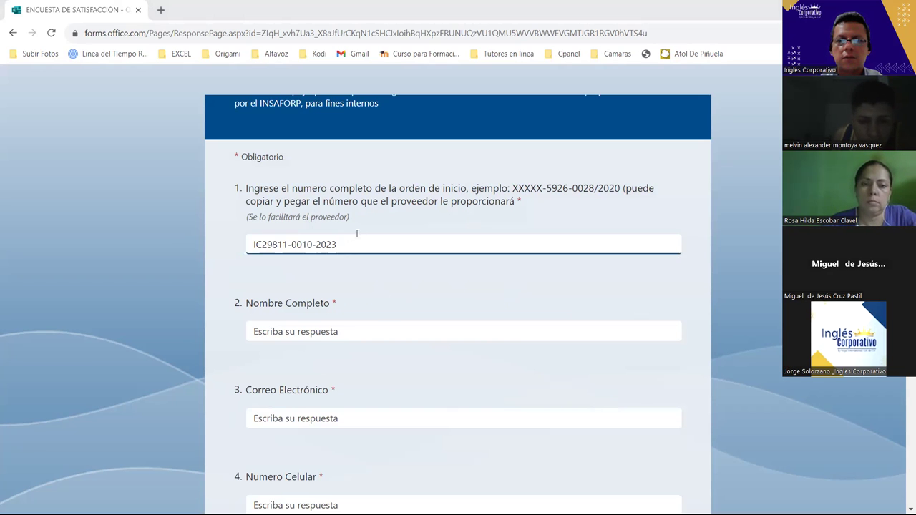
{"action": "left_click", "coordinate": [394, 247]}
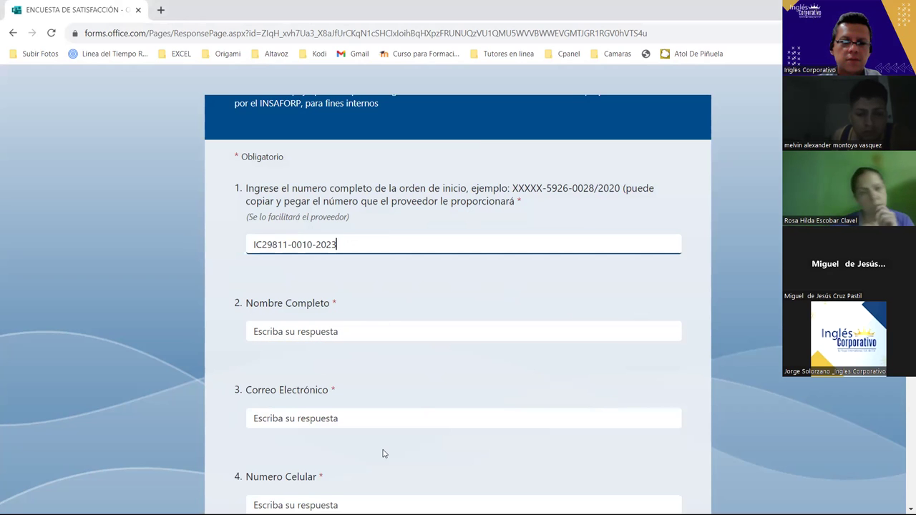
{"action": "left_click", "coordinate": [173, 433]}
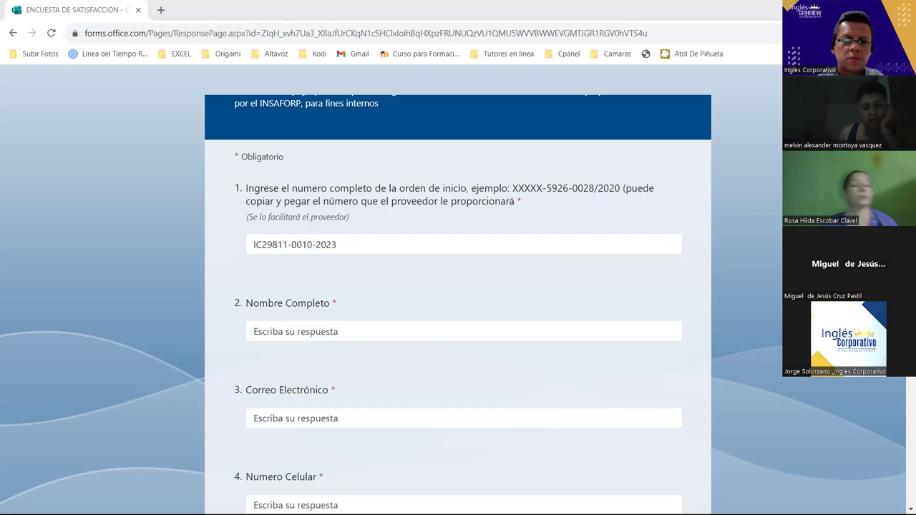
{"action": "scroll", "coordinate": [161, 363], "scroll_direction": "down", "scroll_amount": 2}
{"action": "scroll", "coordinate": [161, 368], "scroll_direction": "down", "scroll_amount": 1}
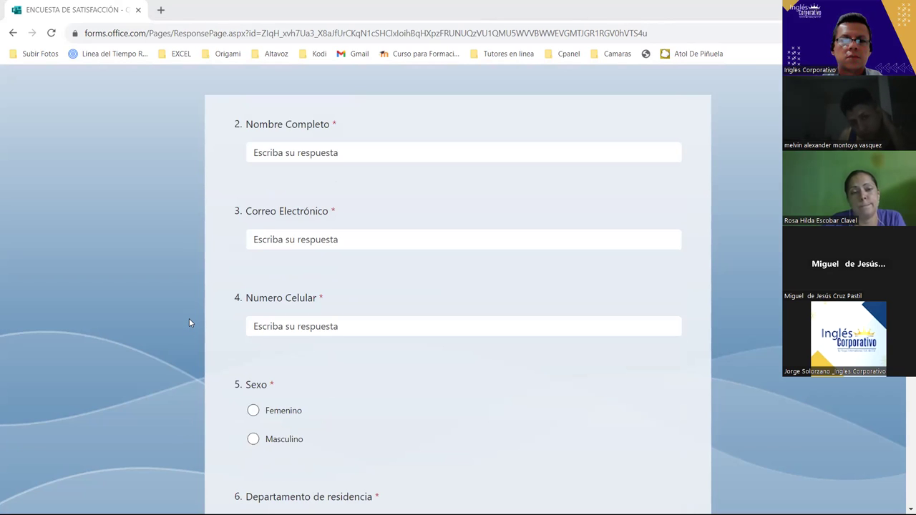
{"action": "scroll", "coordinate": [189, 323], "scroll_direction": "down", "scroll_amount": 1}
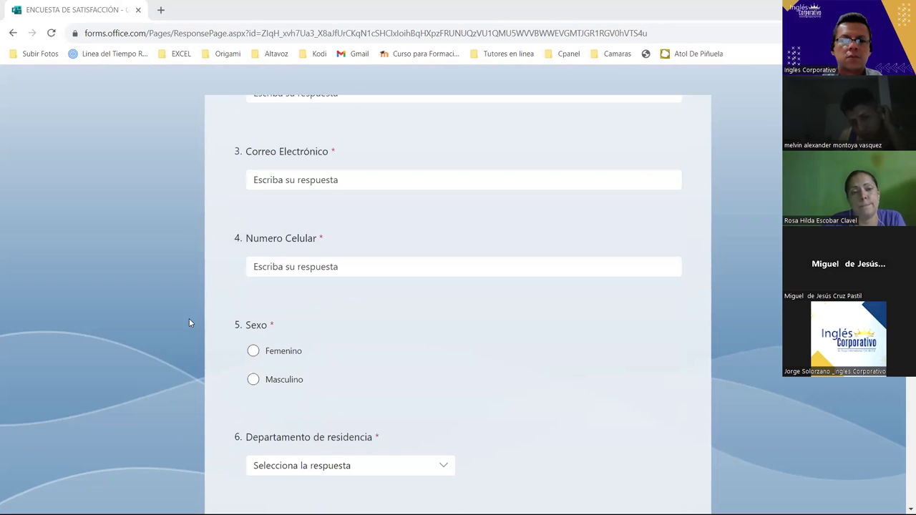
{"action": "scroll", "coordinate": [190, 323], "scroll_direction": "down", "scroll_amount": 1}
{"action": "scroll", "coordinate": [189, 323], "scroll_direction": "down", "scroll_amount": 1}
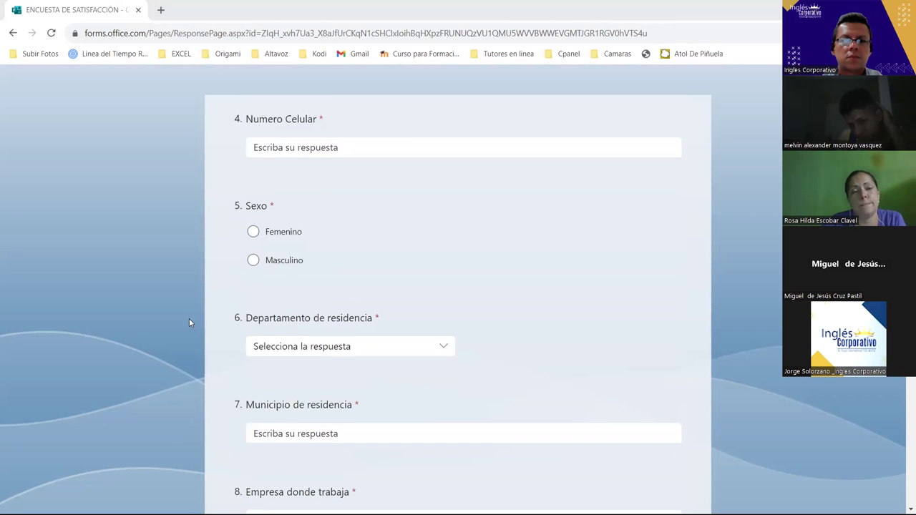
{"action": "scroll", "coordinate": [190, 323], "scroll_direction": "down", "scroll_amount": 1}
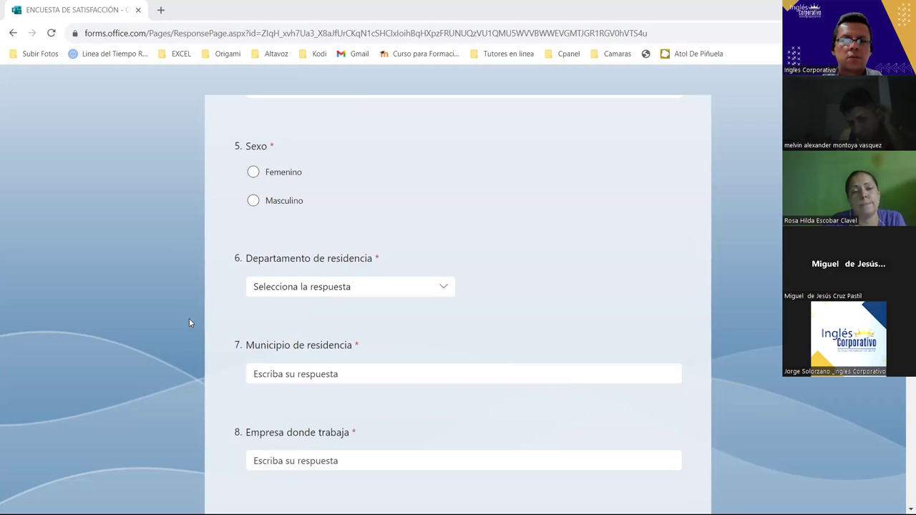
{"action": "scroll", "coordinate": [189, 323], "scroll_direction": "down", "scroll_amount": 1}
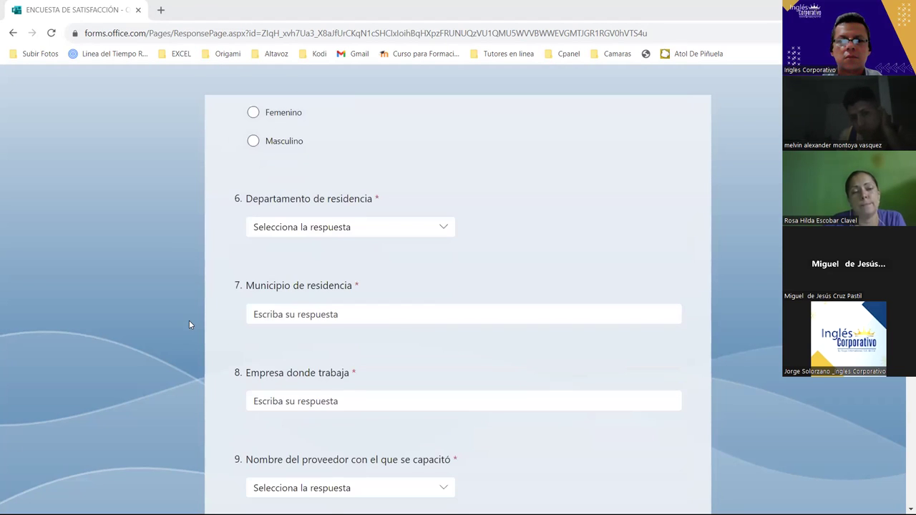
{"action": "scroll", "coordinate": [190, 324], "scroll_direction": "down", "scroll_amount": 1}
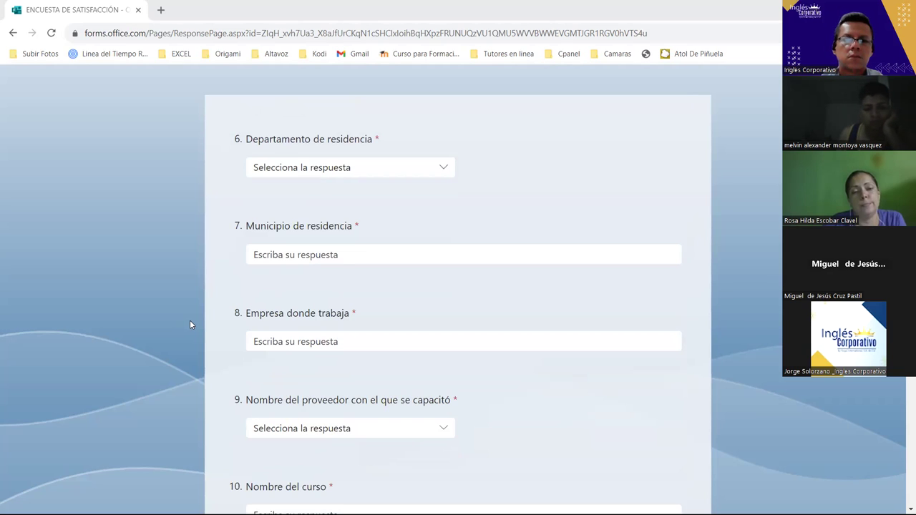
{"action": "scroll", "coordinate": [214, 321], "scroll_direction": "down", "scroll_amount": 1}
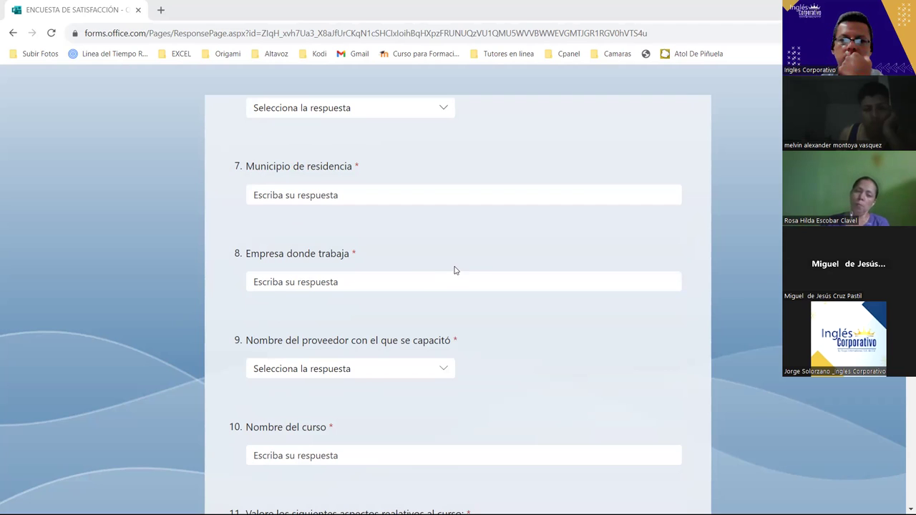
{"action": "scroll", "coordinate": [482, 276], "scroll_direction": "down", "scroll_amount": 1}
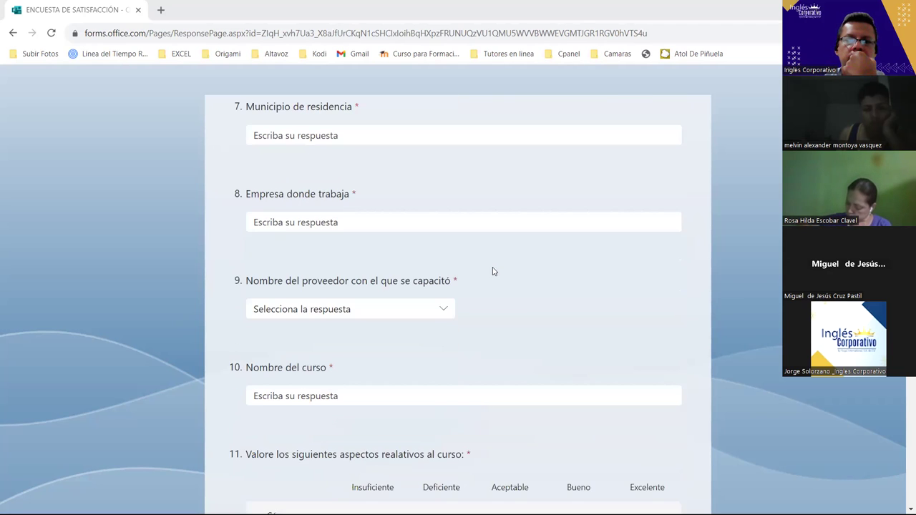
{"action": "scroll", "coordinate": [484, 278], "scroll_direction": "down", "scroll_amount": 1}
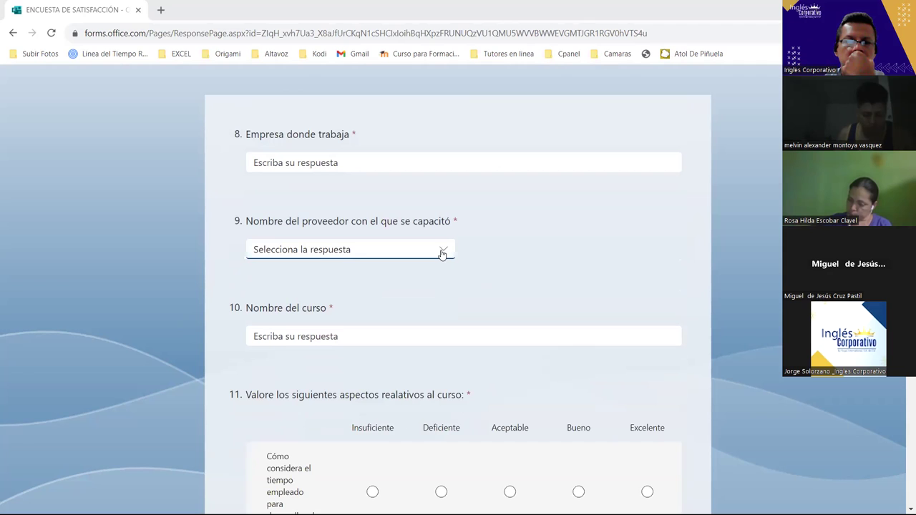
- Choose REGAL PRODUCTS INC. EL SALVADOR as question 9's training provider
{"action": "left_click", "coordinate": [439, 251]}
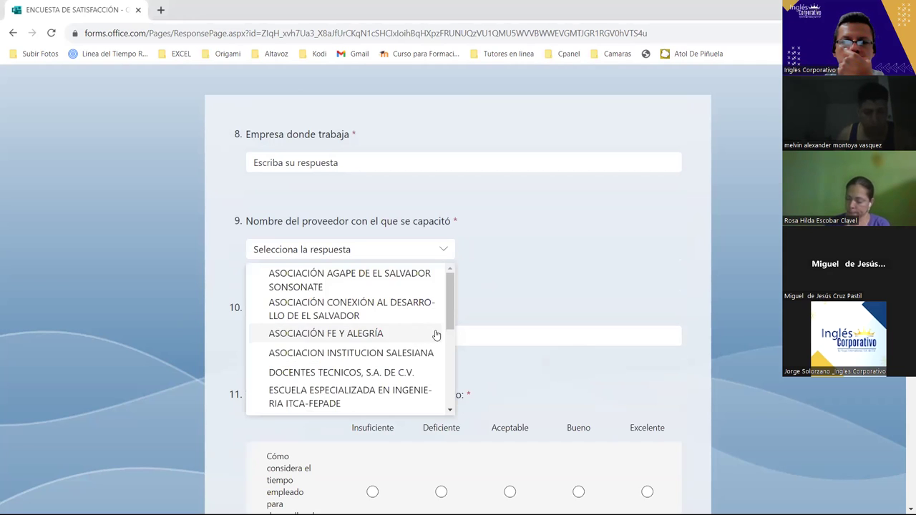
{"action": "scroll", "coordinate": [392, 371], "scroll_direction": "down", "scroll_amount": 5}
{"action": "scroll", "coordinate": [392, 371], "scroll_direction": "down", "scroll_amount": 1}
{"action": "left_click", "coordinate": [370, 380]}
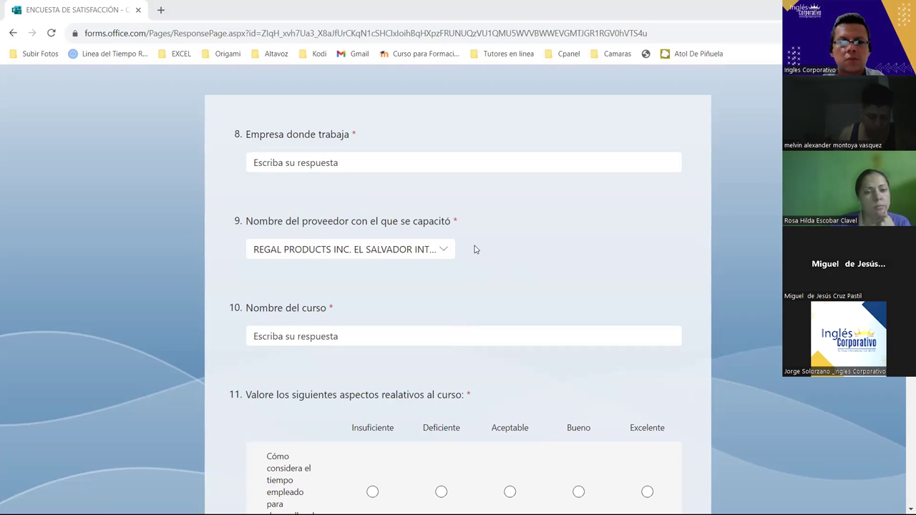
{"action": "left_click", "coordinate": [296, 341]}
{"action": "type", "text": "EXCEL BASICO"}
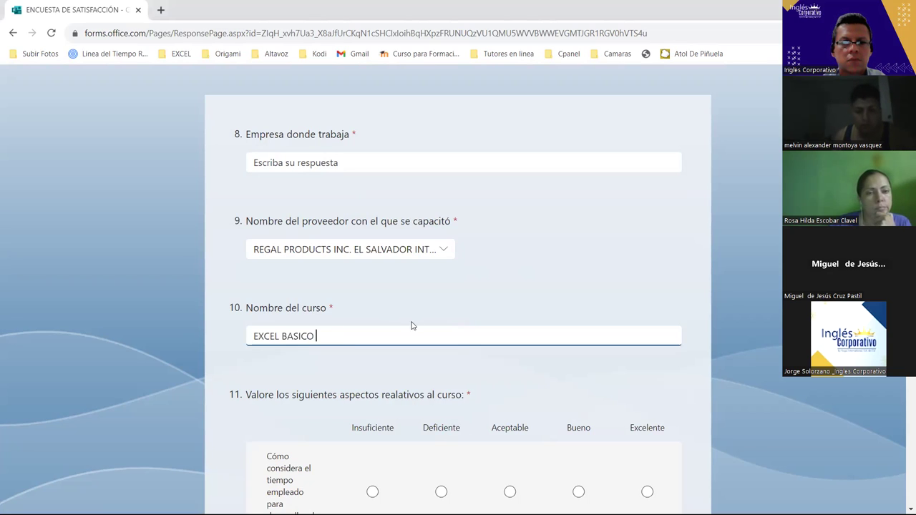
{"action": "left_click", "coordinate": [250, 338]}
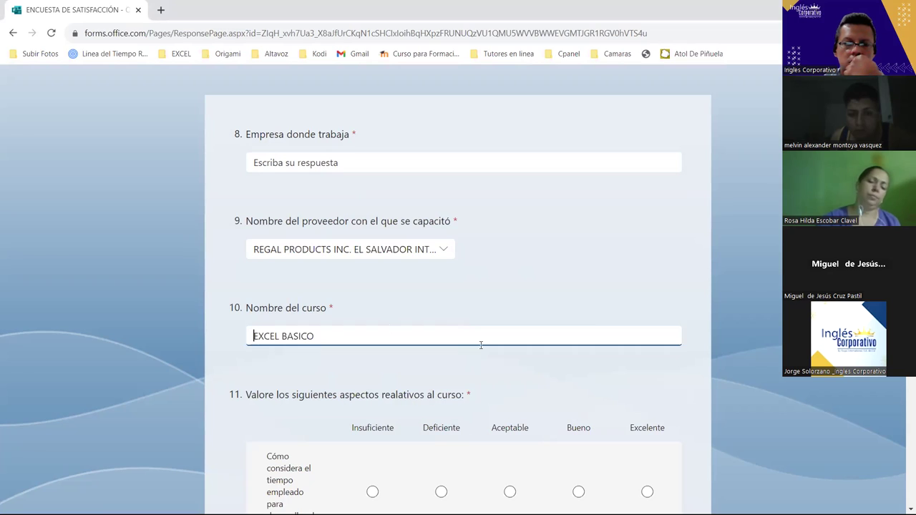
{"action": "left_click", "coordinate": [730, 286]}
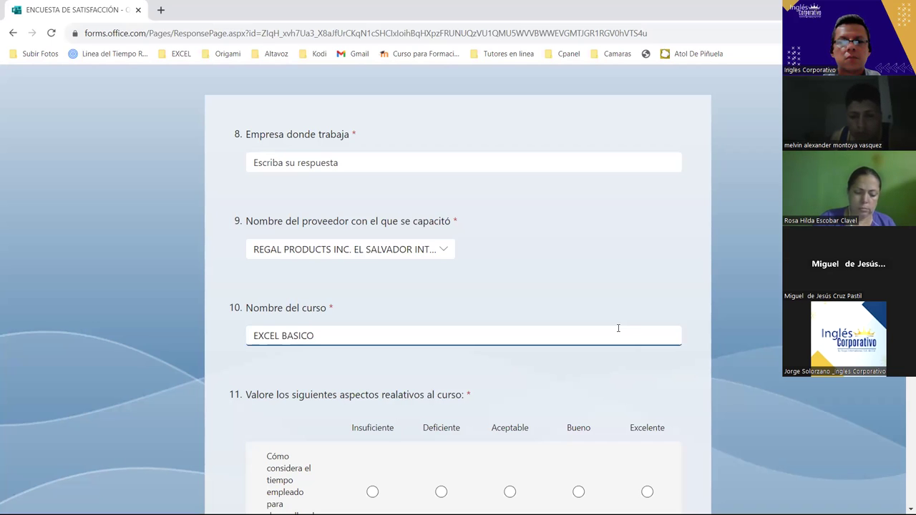
{"action": "scroll", "coordinate": [609, 326], "scroll_direction": "down", "scroll_amount": 1}
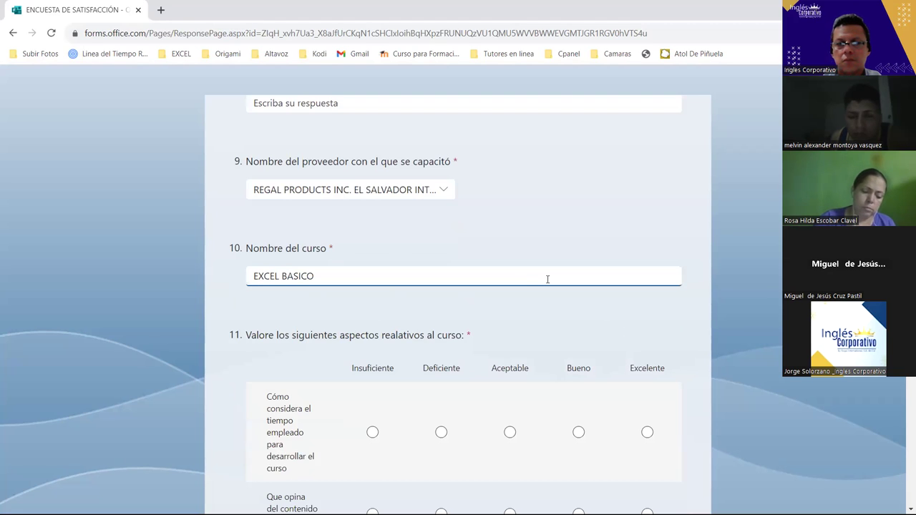
{"action": "scroll", "coordinate": [548, 279], "scroll_direction": "down", "scroll_amount": 1}
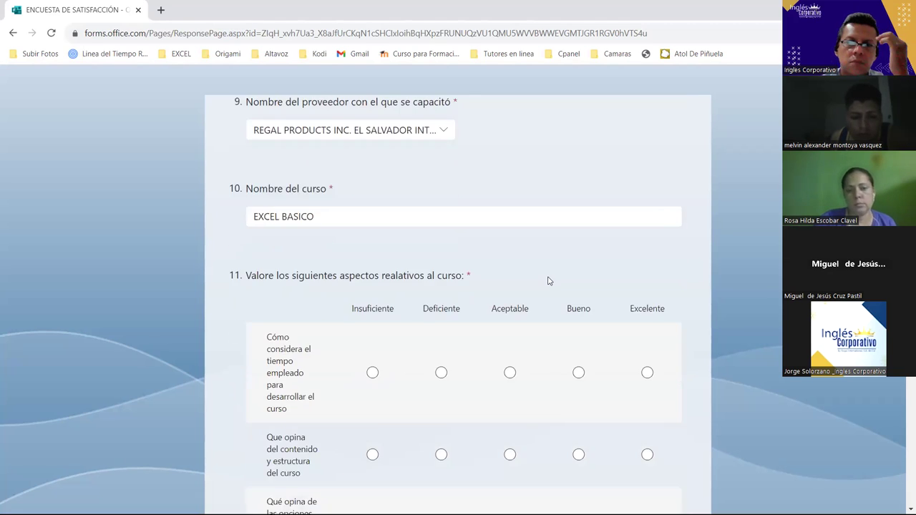
{"action": "scroll", "coordinate": [548, 279], "scroll_direction": "down", "scroll_amount": 1}
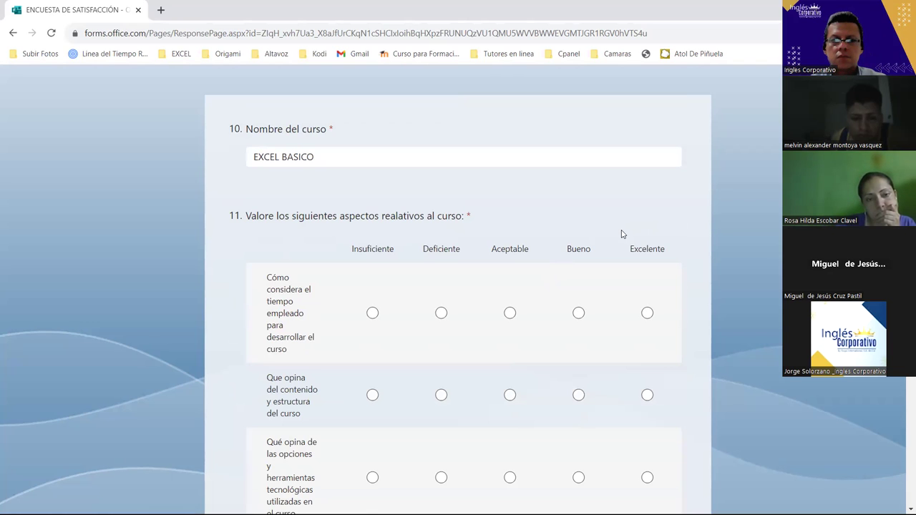
{"action": "scroll", "coordinate": [622, 234], "scroll_direction": "down", "scroll_amount": 3}
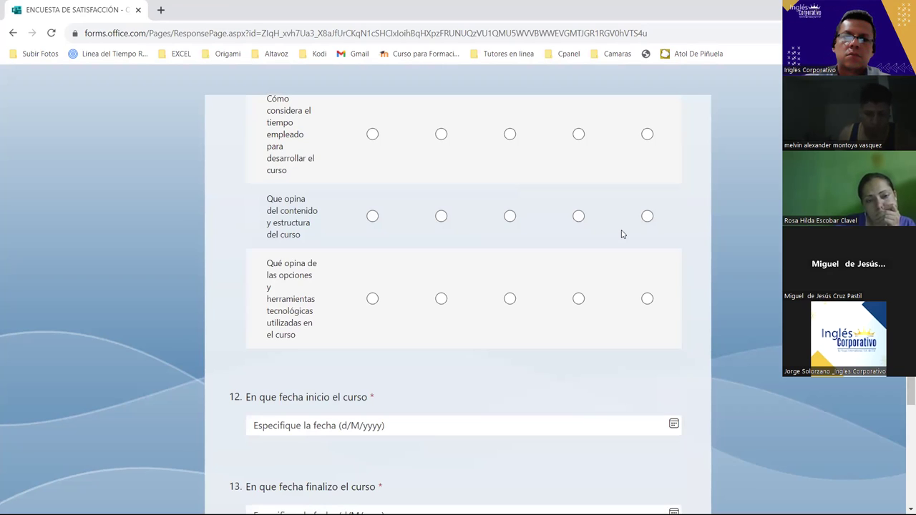
{"action": "scroll", "coordinate": [621, 235], "scroll_direction": "up", "scroll_amount": 1}
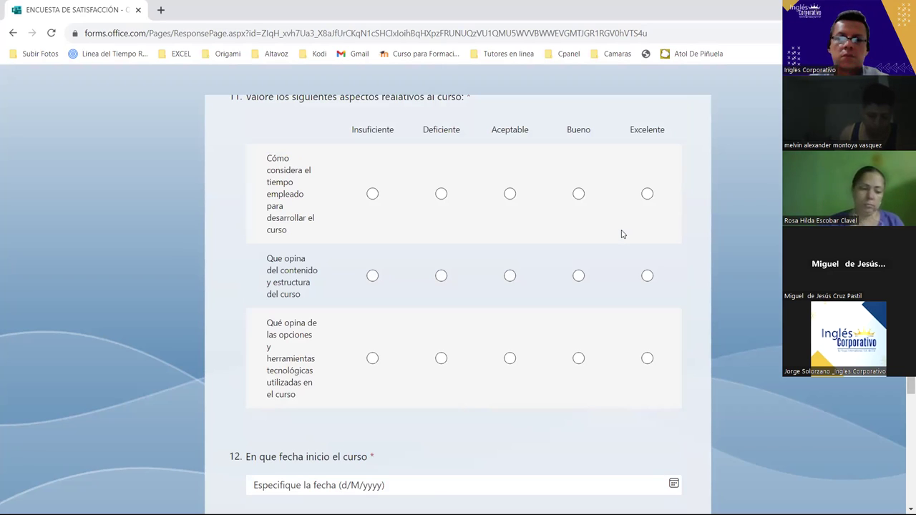
{"action": "scroll", "coordinate": [621, 234], "scroll_direction": "down", "scroll_amount": 1}
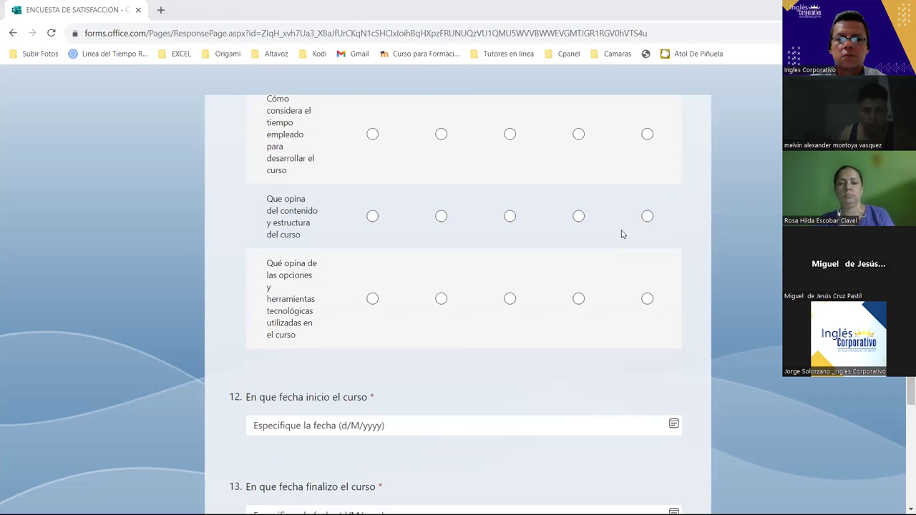
- Set question 12's course start date to 21 August 2023
{"action": "scroll", "coordinate": [622, 234], "scroll_direction": "down", "scroll_amount": 2}
{"action": "left_click", "coordinate": [673, 305]}
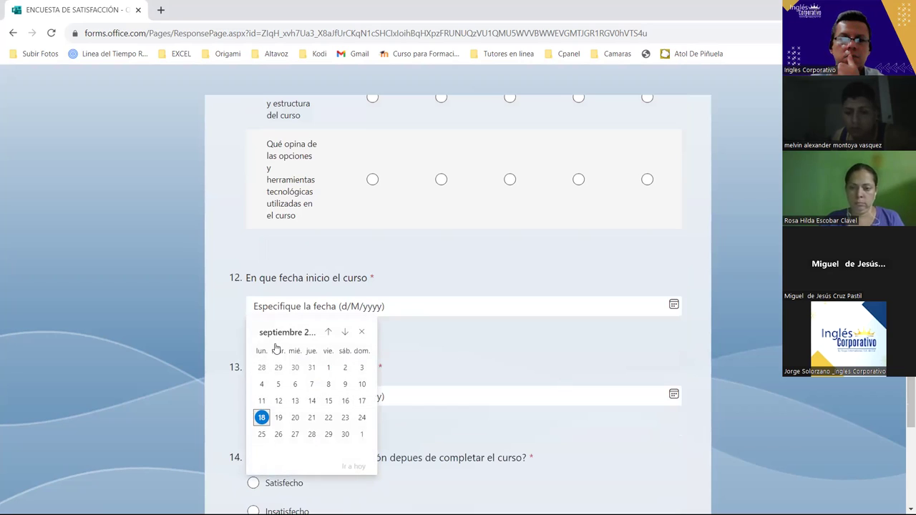
{"action": "left_click", "coordinate": [327, 332]}
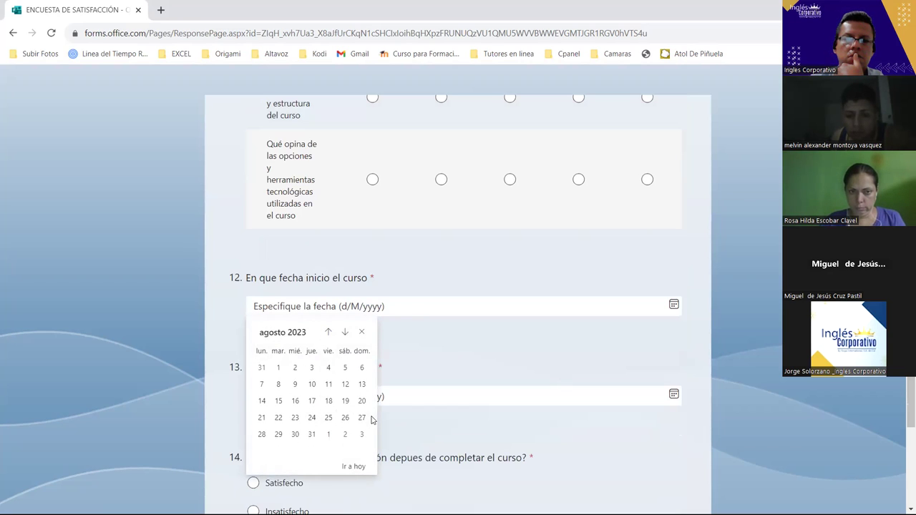
{"action": "left_click", "coordinate": [262, 418]}
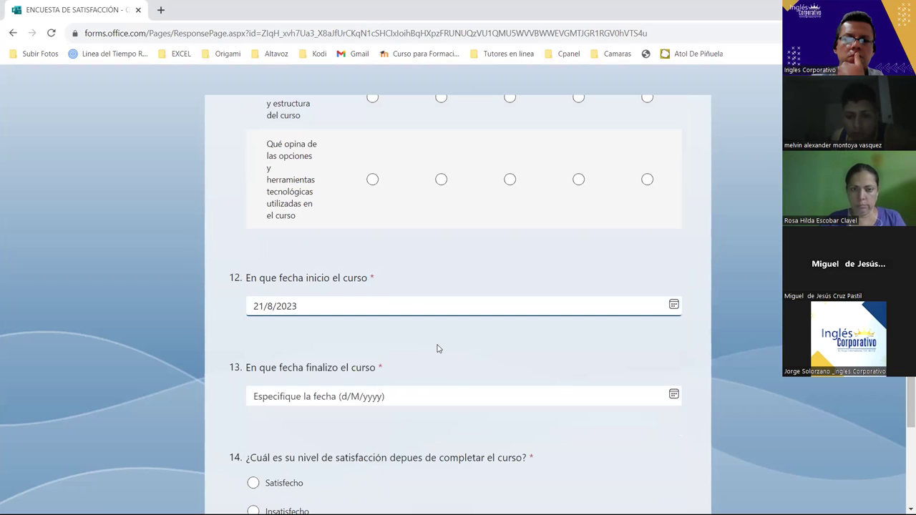
- Set question 13's course end date to 18 September 2023
{"action": "scroll", "coordinate": [612, 351], "scroll_direction": "down", "scroll_amount": 2}
{"action": "left_click", "coordinate": [673, 277]}
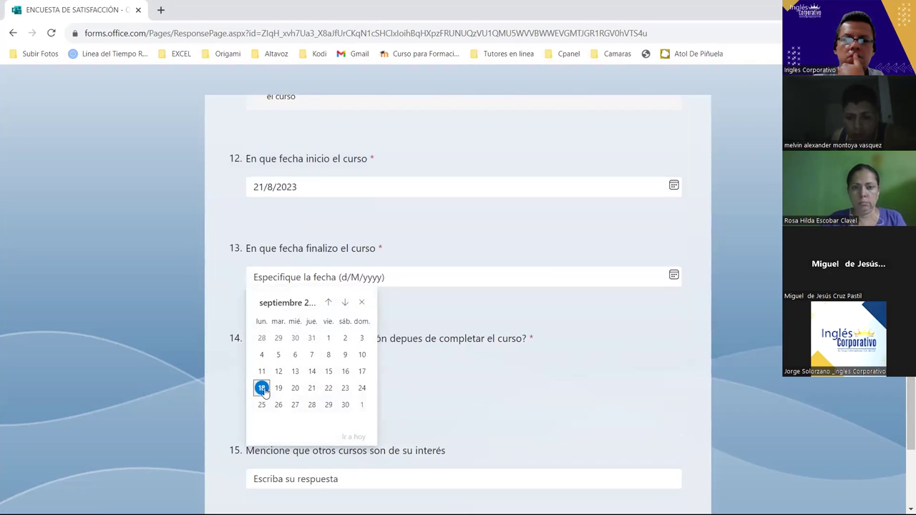
{"action": "left_click", "coordinate": [262, 384]}
{"action": "left_click", "coordinate": [651, 354]}
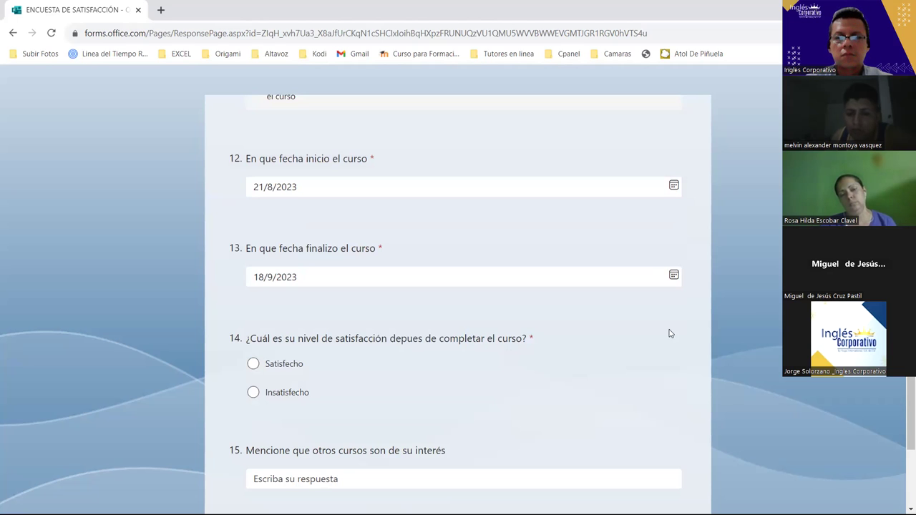
{"action": "scroll", "coordinate": [420, 360], "scroll_direction": "down", "scroll_amount": 1}
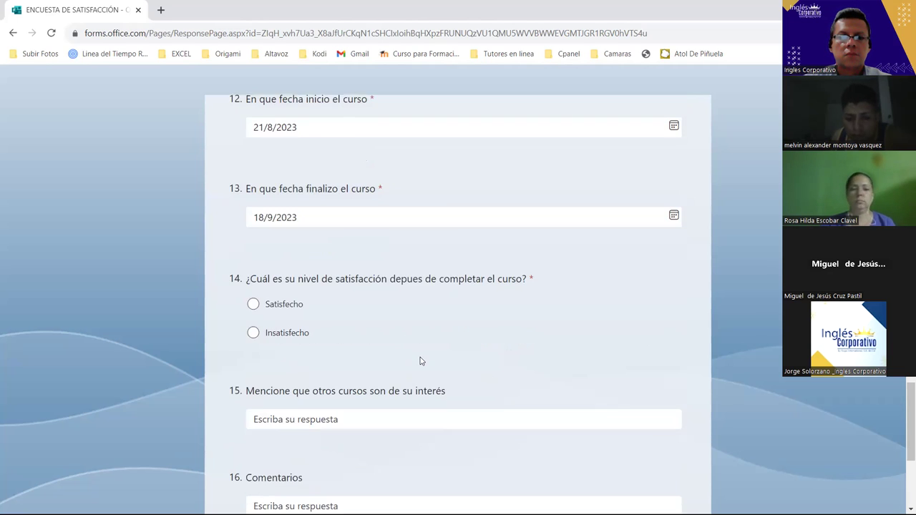
{"action": "scroll", "coordinate": [419, 360], "scroll_direction": "down", "scroll_amount": 1}
{"action": "scroll", "coordinate": [343, 445], "scroll_direction": "down", "scroll_amount": 1}
{"action": "scroll", "coordinate": [311, 460], "scroll_direction": "down", "scroll_amount": 1}
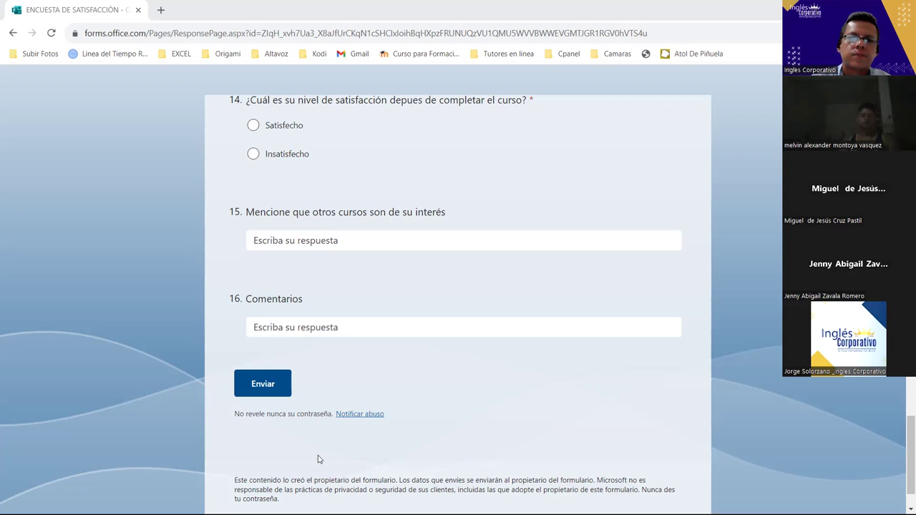
{"action": "scroll", "coordinate": [380, 334], "scroll_direction": "up", "scroll_amount": 2}
{"action": "scroll", "coordinate": [380, 333], "scroll_direction": "up", "scroll_amount": 2}
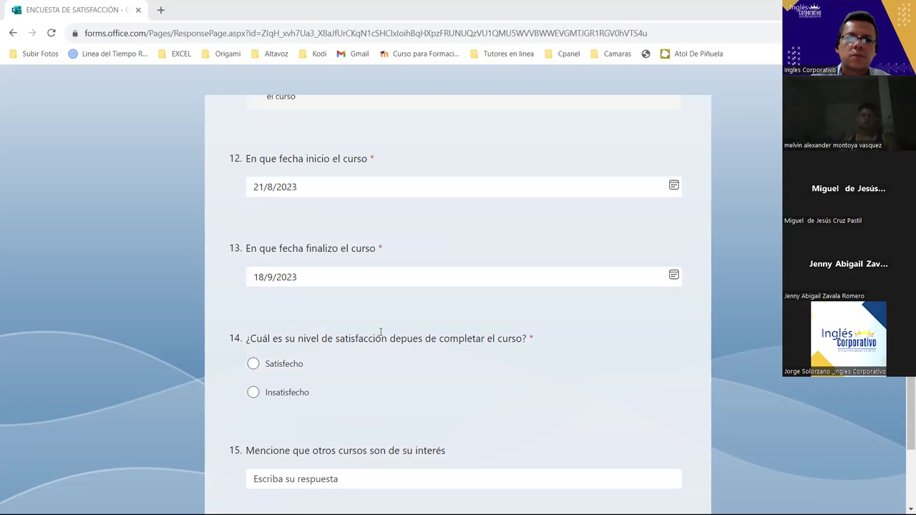
{"action": "scroll", "coordinate": [380, 333], "scroll_direction": "up", "scroll_amount": 3}
{"action": "scroll", "coordinate": [380, 333], "scroll_direction": "up", "scroll_amount": 3}
{"action": "scroll", "coordinate": [380, 331], "scroll_direction": "up", "scroll_amount": 2}
{"action": "scroll", "coordinate": [381, 332], "scroll_direction": "down", "scroll_amount": 1}
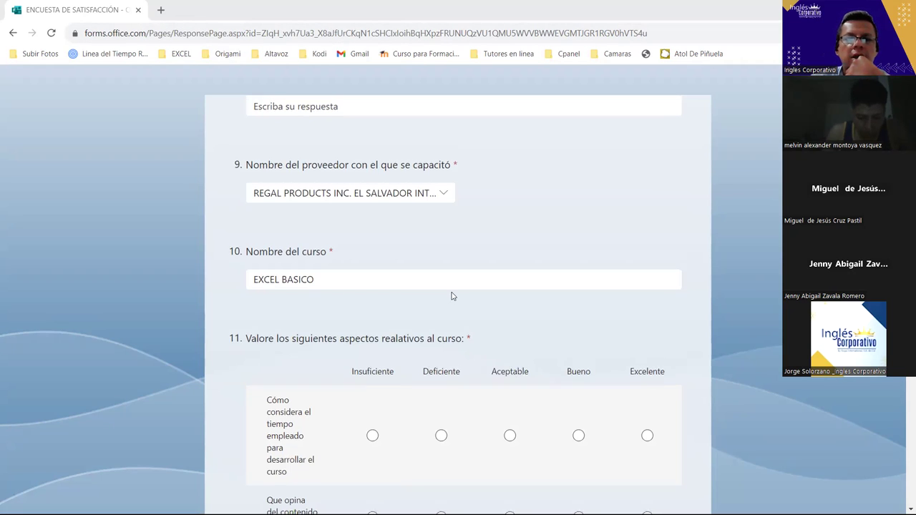
{"action": "scroll", "coordinate": [275, 282], "scroll_direction": "up", "scroll_amount": 1}
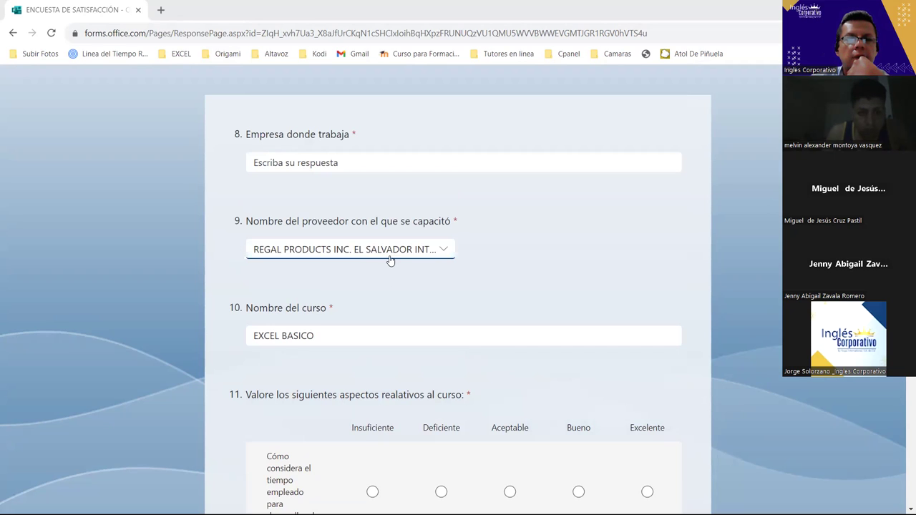
{"action": "left_click", "coordinate": [446, 256]}
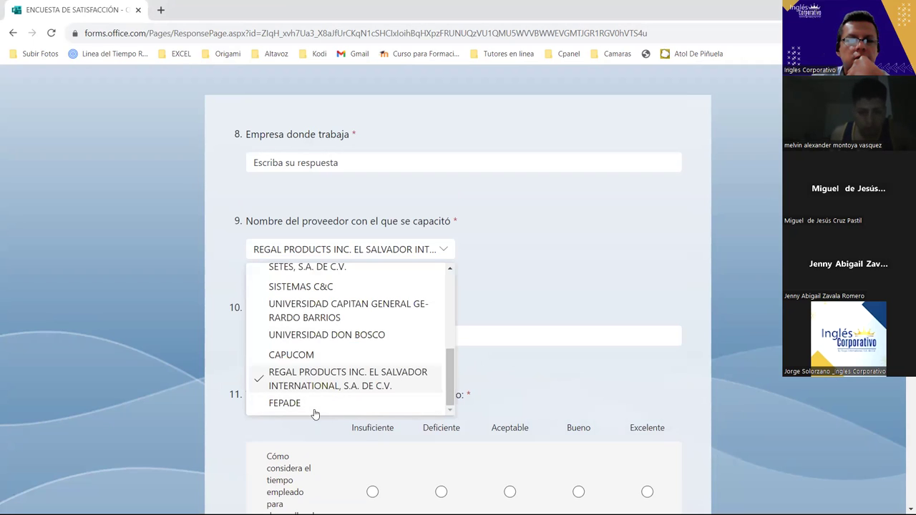
{"action": "left_click", "coordinate": [533, 268]}
{"action": "scroll", "coordinate": [545, 378], "scroll_direction": "down", "scroll_amount": 3}
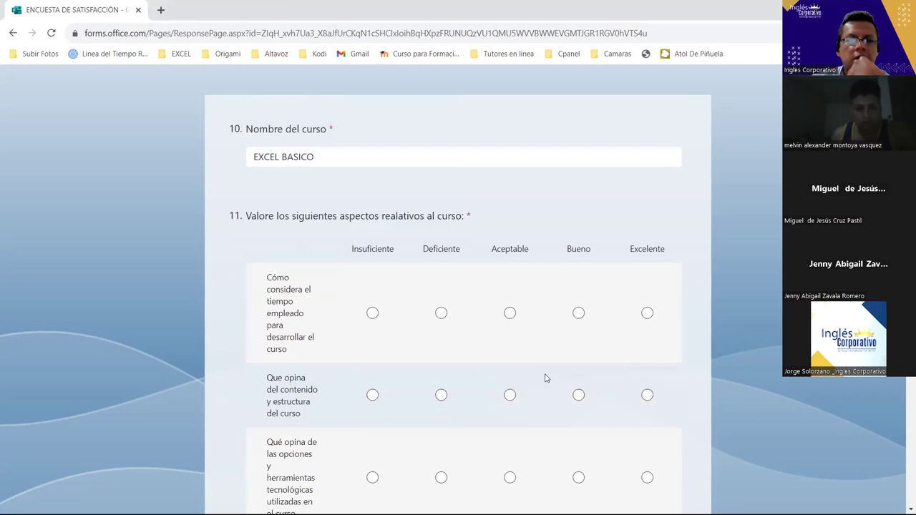
{"action": "scroll", "coordinate": [546, 378], "scroll_direction": "down", "scroll_amount": 4}
{"action": "scroll", "coordinate": [545, 379], "scroll_direction": "down", "scroll_amount": 2}
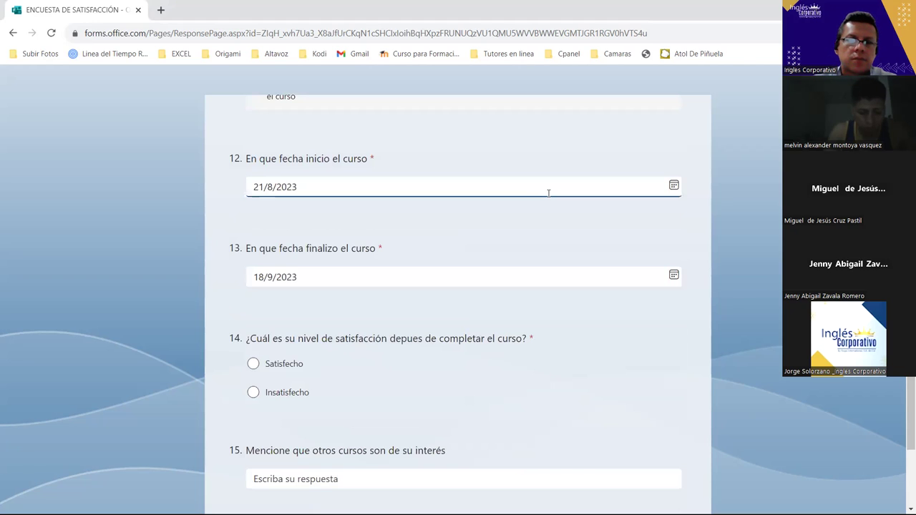
{"action": "left_click", "coordinate": [674, 188]}
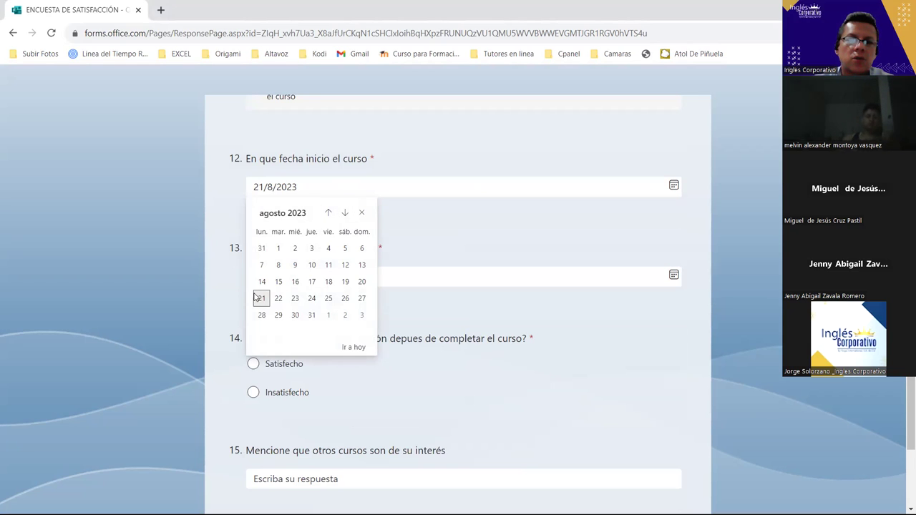
{"action": "left_click", "coordinate": [550, 252]}
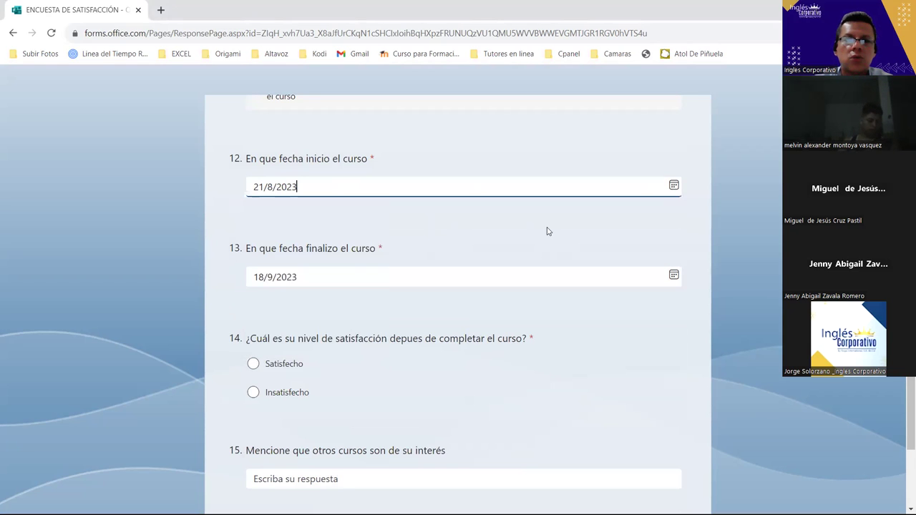
{"action": "left_click", "coordinate": [673, 278]}
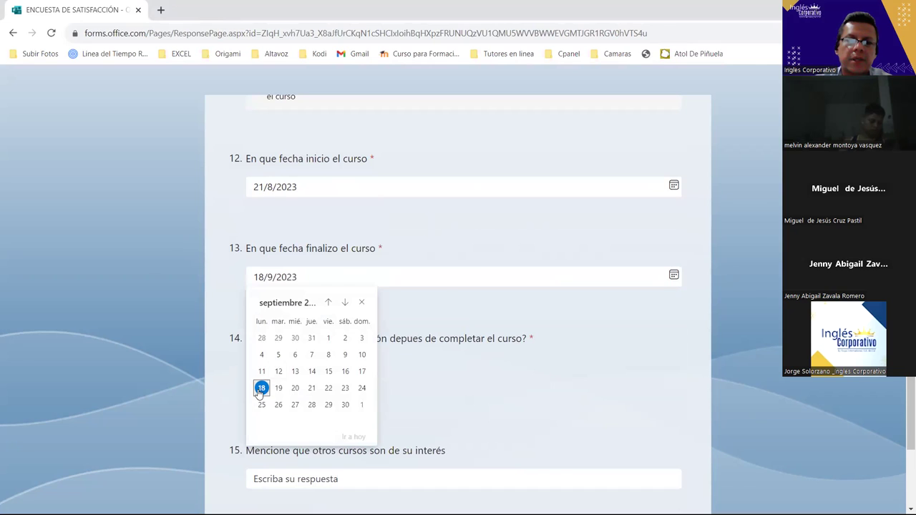
{"action": "left_click", "coordinate": [516, 254]}
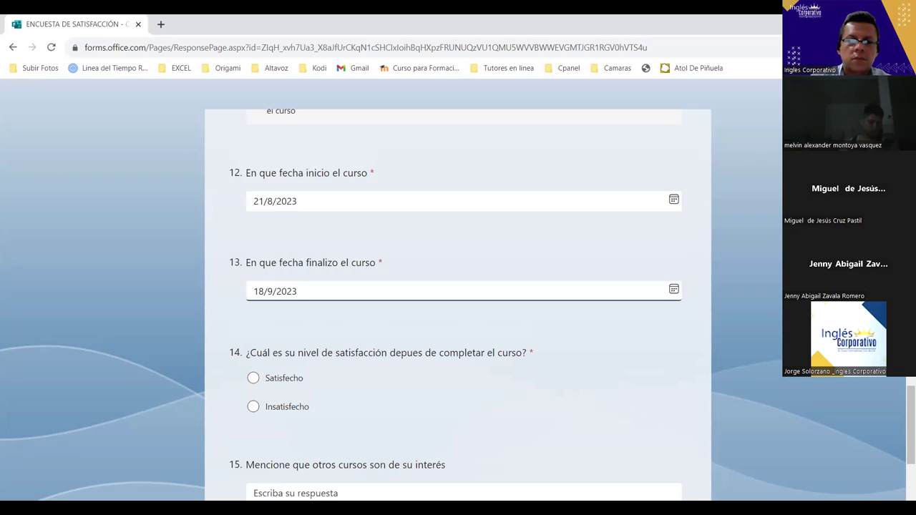
{"action": "scroll", "coordinate": [563, 465], "scroll_direction": "down", "scroll_amount": 1}
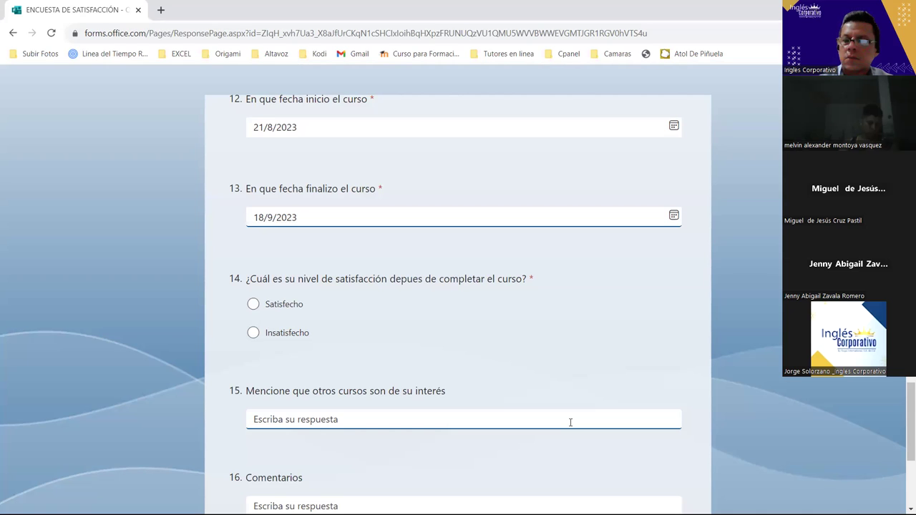
{"action": "scroll", "coordinate": [579, 422], "scroll_direction": "down", "scroll_amount": 3}
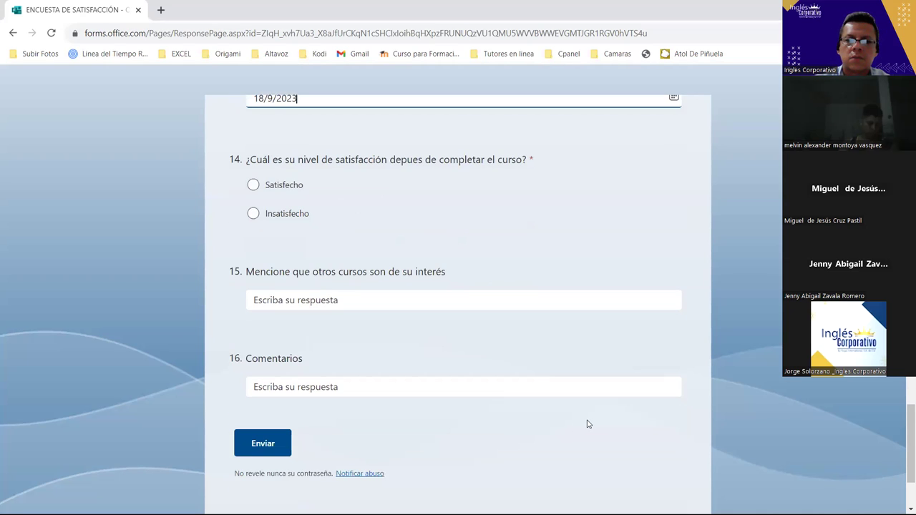
{"action": "scroll", "coordinate": [587, 423], "scroll_direction": "up", "scroll_amount": 5}
{"action": "scroll", "coordinate": [588, 422], "scroll_direction": "up", "scroll_amount": 3}
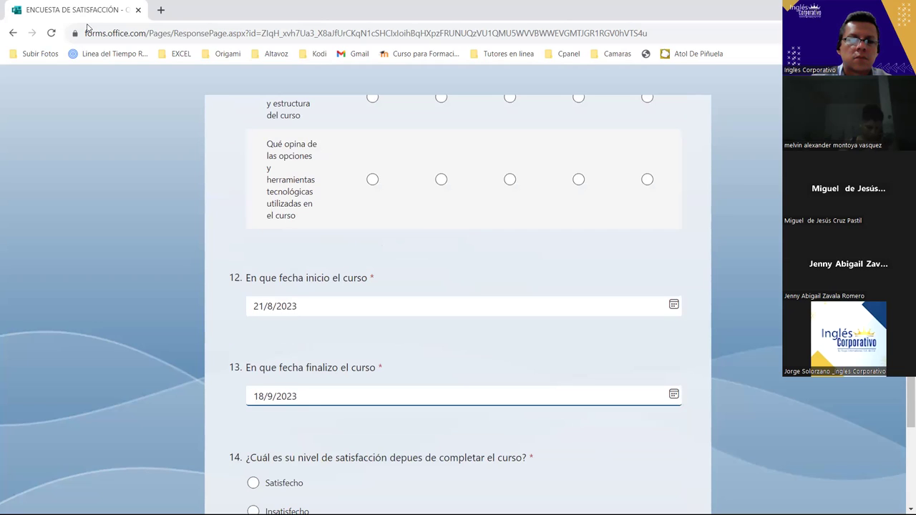
{"action": "key", "text": "alt+Tab"}
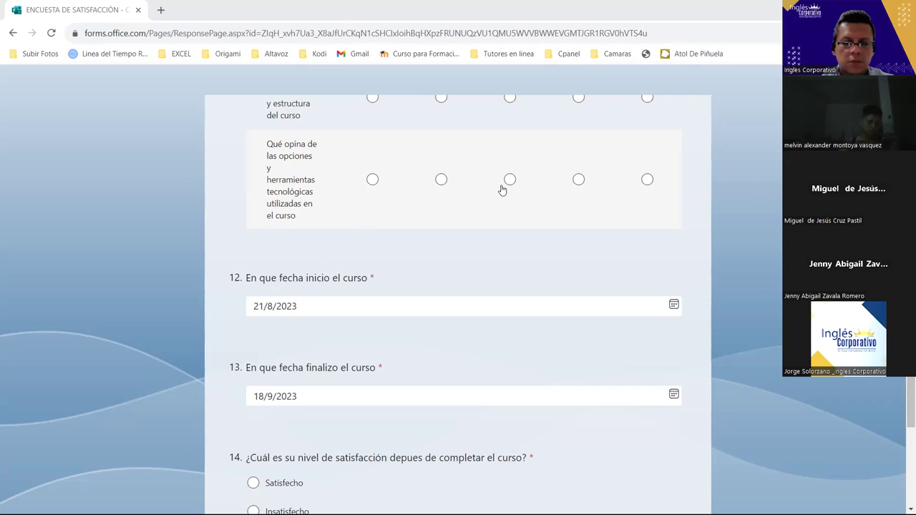
- Give question 11's technological-tools row the third of its five ratings
{"action": "left_click", "coordinate": [502, 190]}
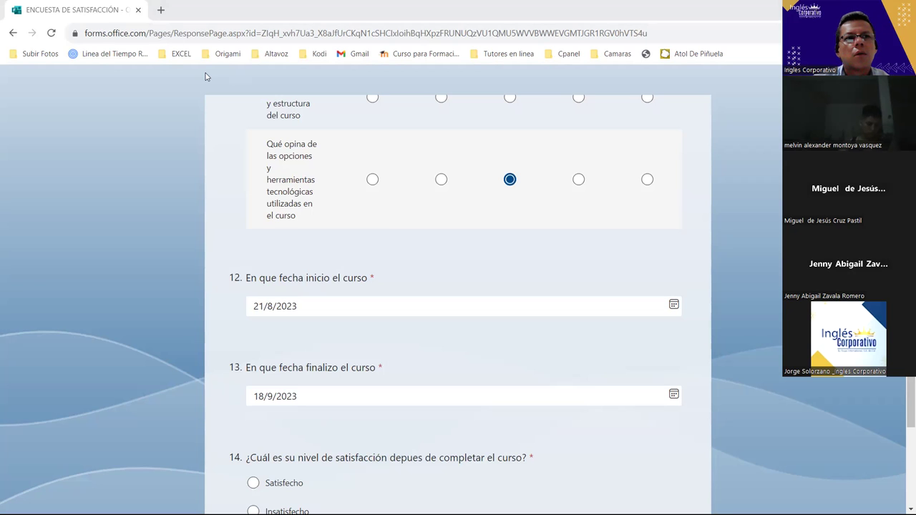
{"action": "scroll", "coordinate": [409, 254], "scroll_direction": "up", "scroll_amount": 7}
{"action": "scroll", "coordinate": [409, 254], "scroll_direction": "up", "scroll_amount": 4}
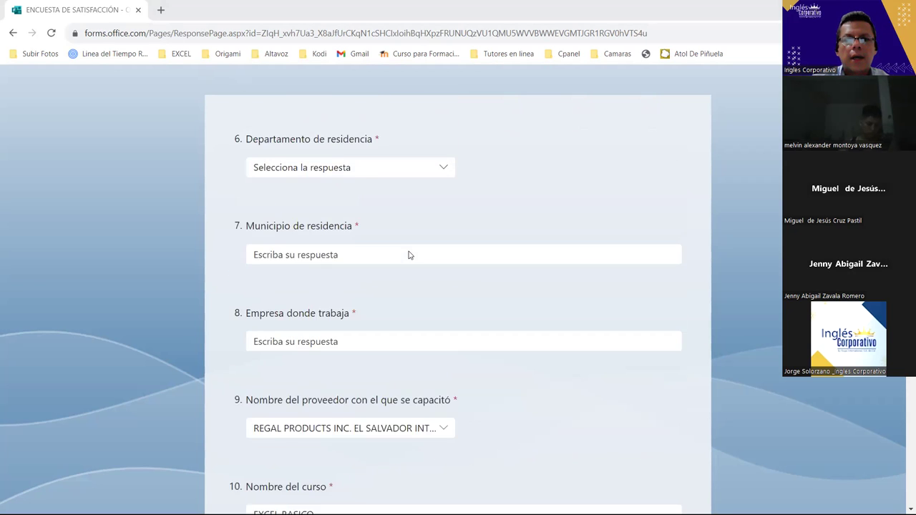
{"action": "scroll", "coordinate": [409, 254], "scroll_direction": "up", "scroll_amount": 6}
{"action": "scroll", "coordinate": [351, 318], "scroll_direction": "down", "scroll_amount": 1}
{"action": "left_click", "coordinate": [344, 304]}
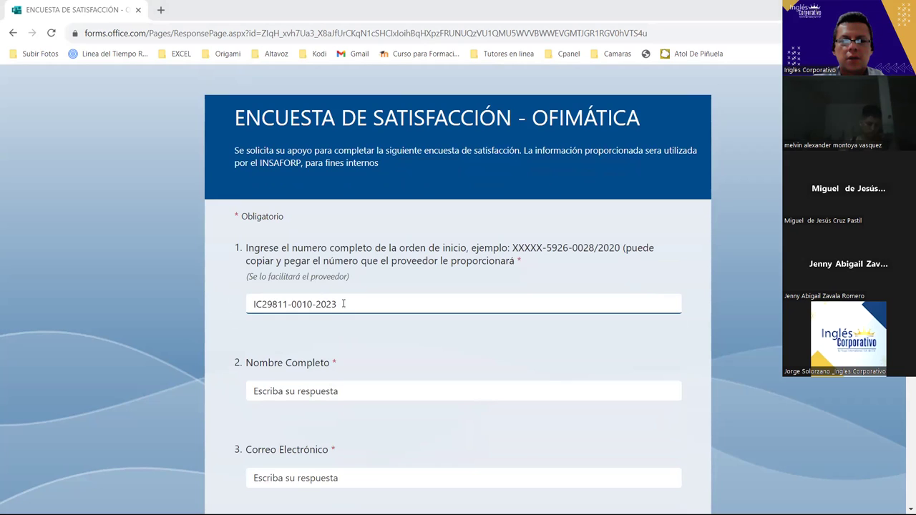
{"action": "key", "text": "ctrl+a"}
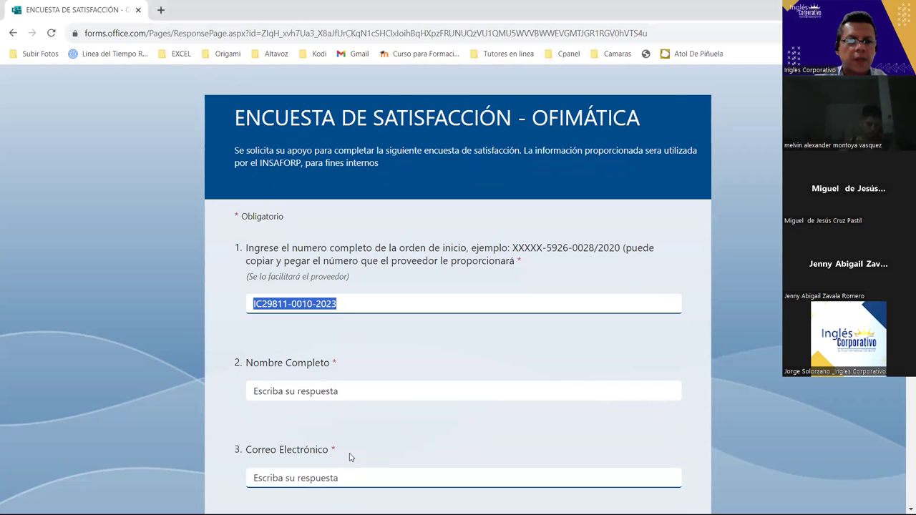
{"action": "key", "text": "alt+Tab"}
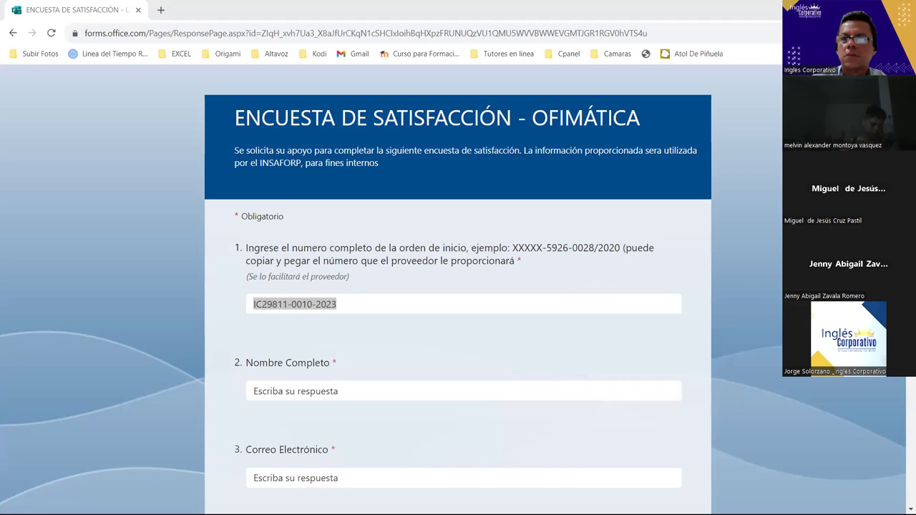
{"action": "key", "text": "alt+Tab"}
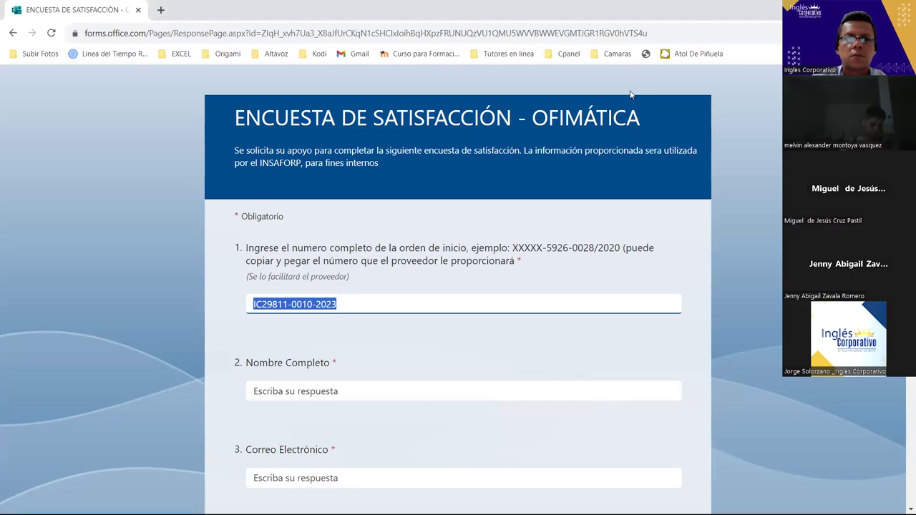
{"action": "key", "text": "alt+Tab"}
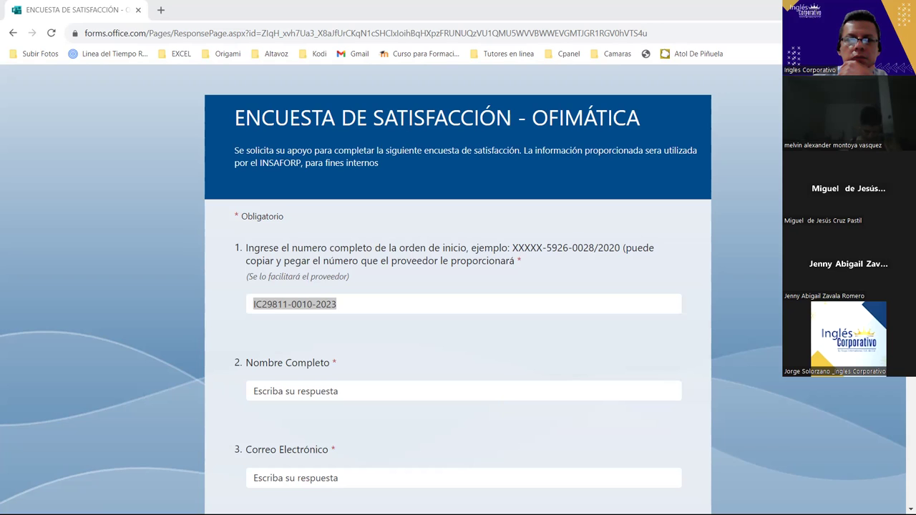
{"action": "left_click", "coordinate": [625, 340]}
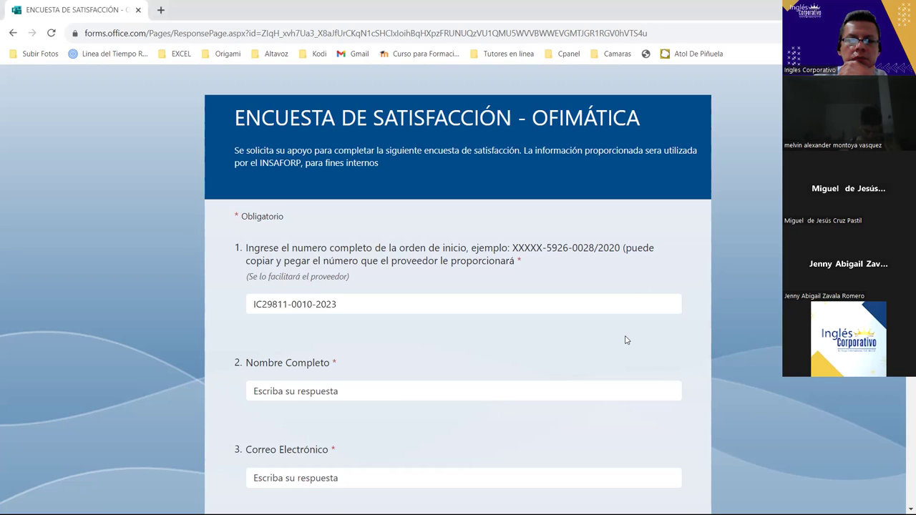
- Scroll through the survey, leaving the Correo Electrónico field empty, then back to the top
{"action": "scroll", "coordinate": [625, 340], "scroll_direction": "down", "scroll_amount": 1}
{"action": "scroll", "coordinate": [625, 340], "scroll_direction": "down", "scroll_amount": 1}
{"action": "scroll", "coordinate": [625, 340], "scroll_direction": "down", "scroll_amount": 1}
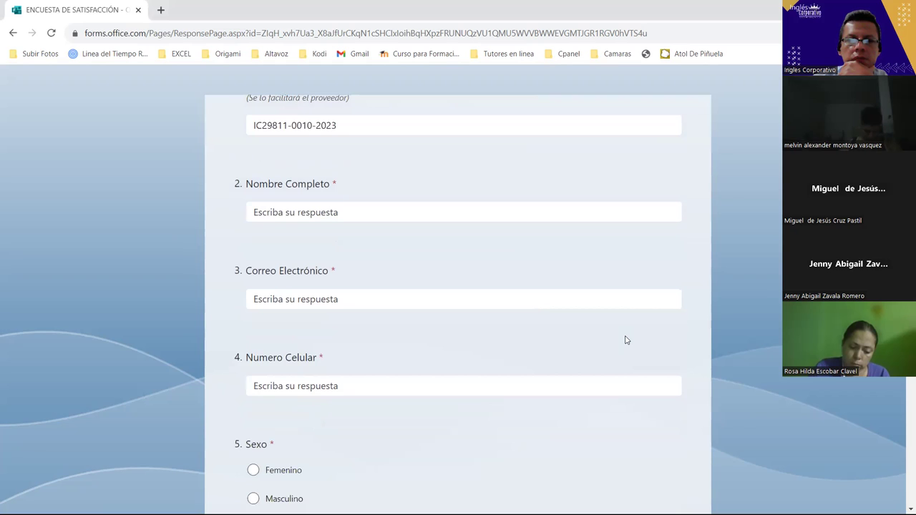
{"action": "left_click", "coordinate": [673, 298]}
{"action": "left_click", "coordinate": [572, 372]}
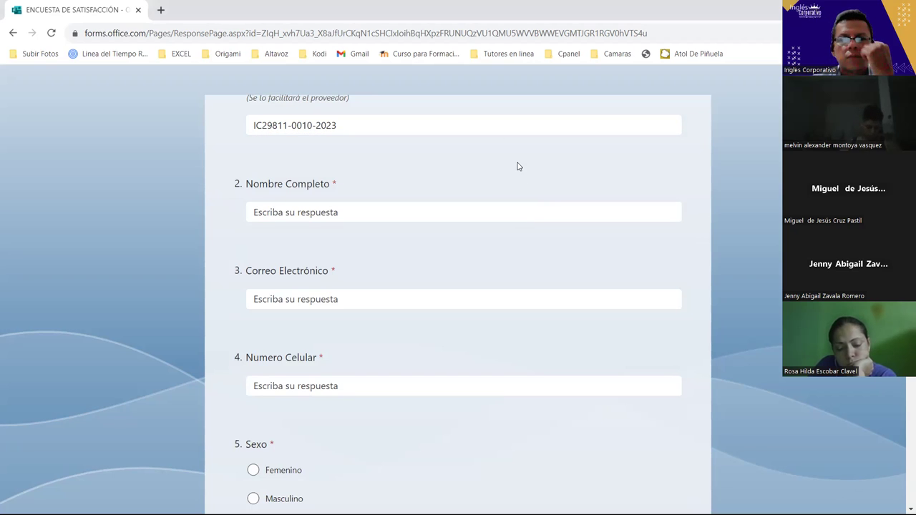
{"action": "scroll", "coordinate": [515, 170], "scroll_direction": "up", "scroll_amount": 2}
{"action": "scroll", "coordinate": [521, 169], "scroll_direction": "up", "scroll_amount": 2}
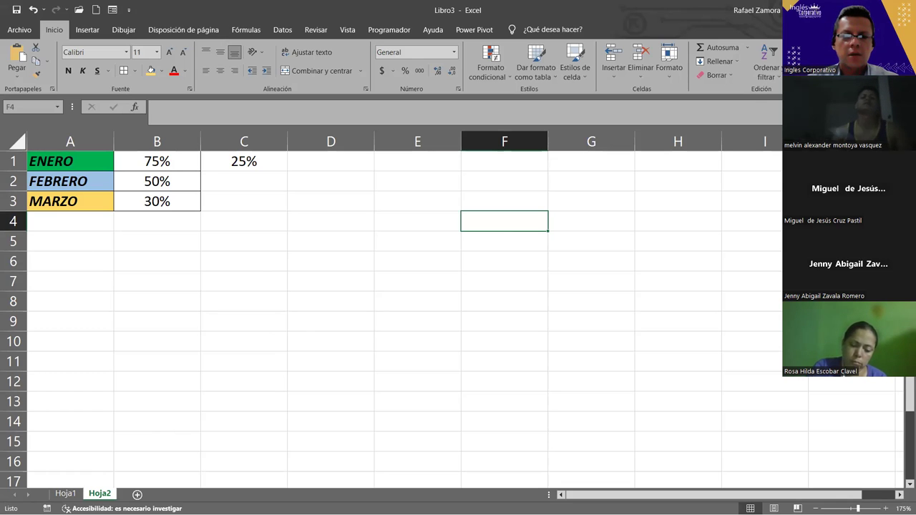
{"action": "key", "text": "alt+Tab"}
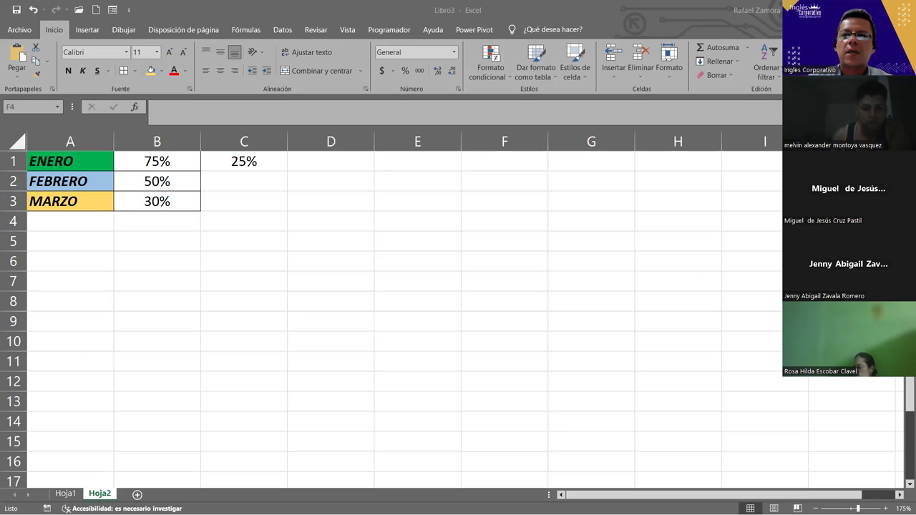
{"action": "left_click", "coordinate": [366, 321]}
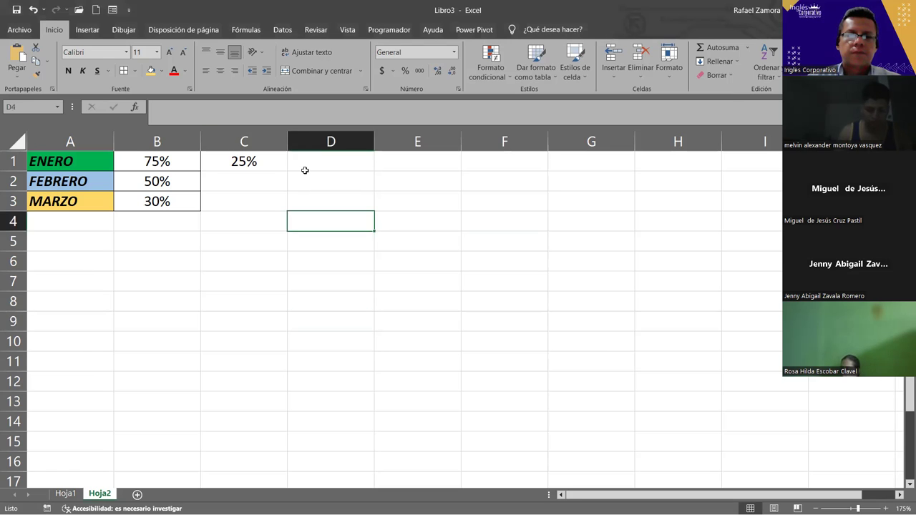
{"action": "left_click", "coordinate": [283, 170]}
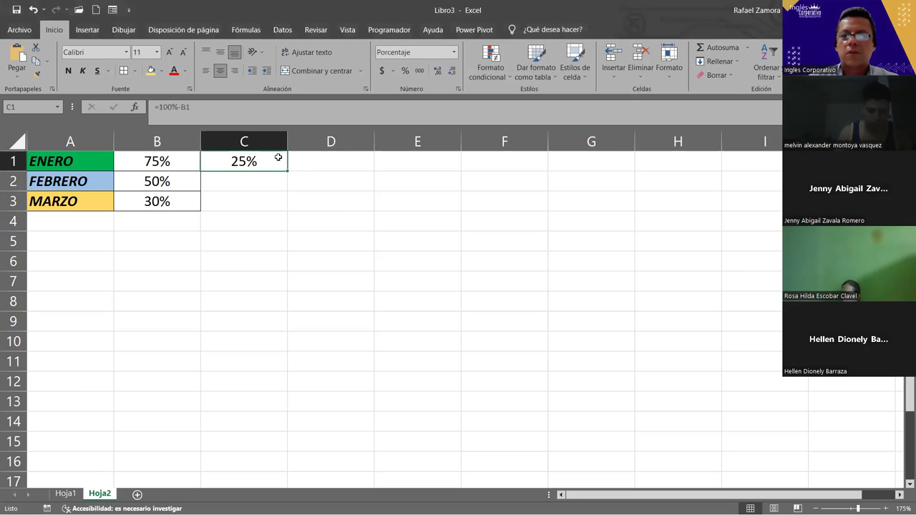
{"action": "left_click_drag", "start_coordinate": [287, 170], "coordinate": [287, 211]}
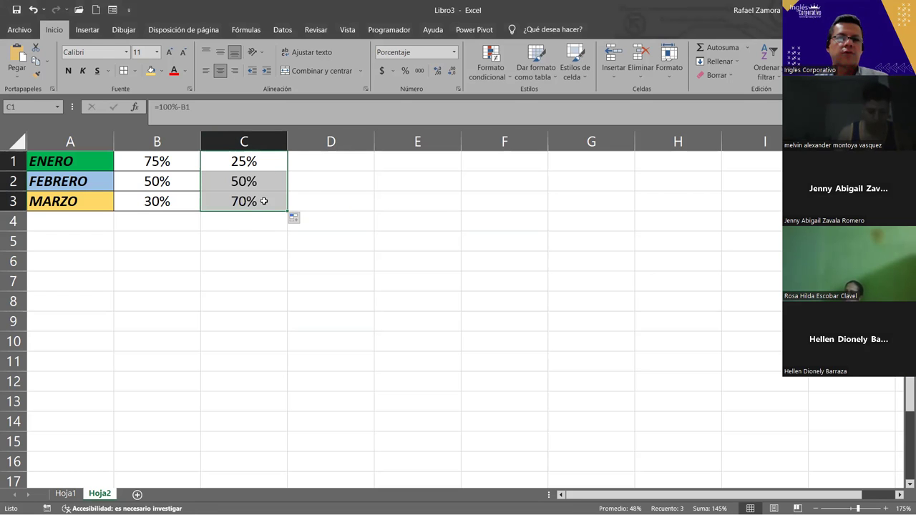
{"action": "left_click", "coordinate": [315, 280]}
{"action": "left_click", "coordinate": [256, 171]}
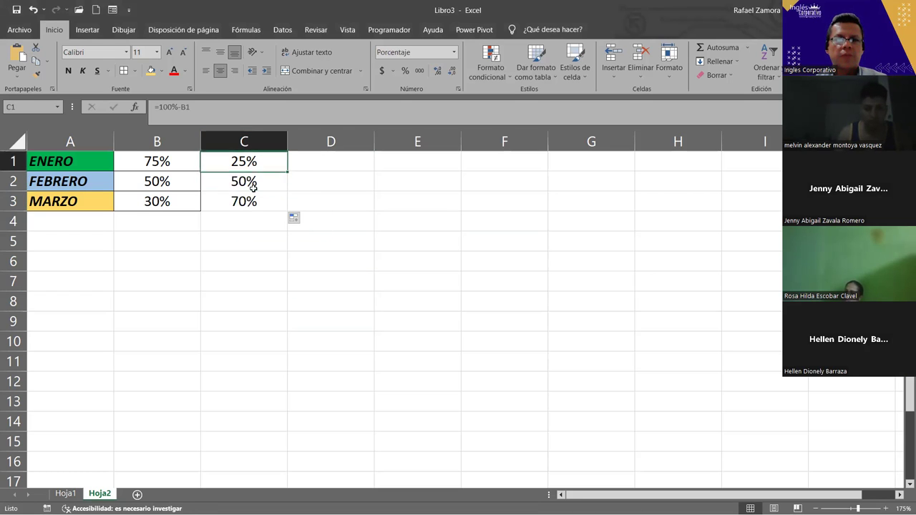
{"action": "left_click", "coordinate": [254, 202]}
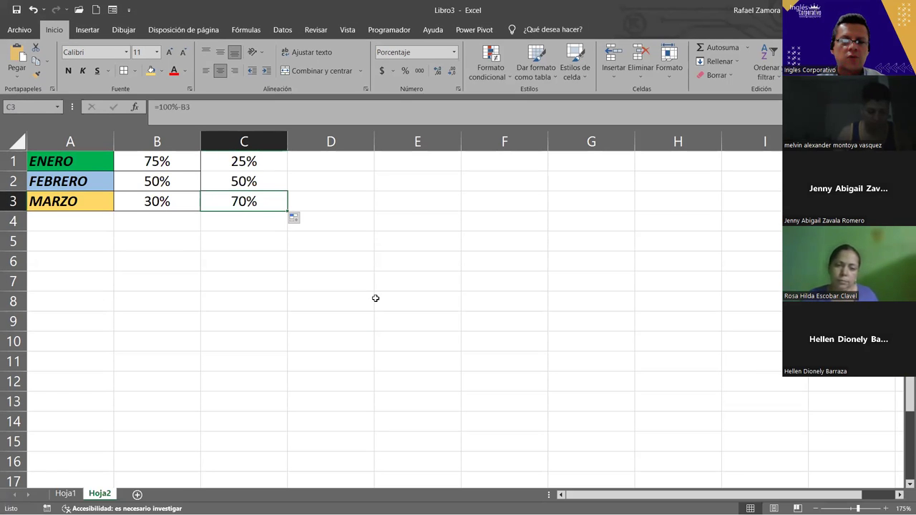
{"action": "scroll", "coordinate": [375, 298], "scroll_direction": "down", "scroll_amount": 1, "text": "ctrl"}
{"action": "scroll", "coordinate": [375, 298], "scroll_direction": "down", "scroll_amount": 1, "text": "ctrl"}
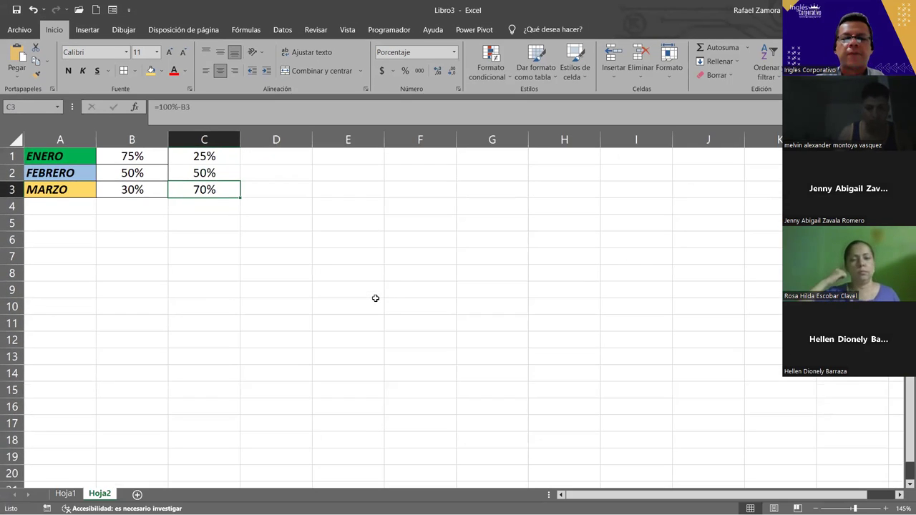
{"action": "left_click", "coordinate": [295, 307]}
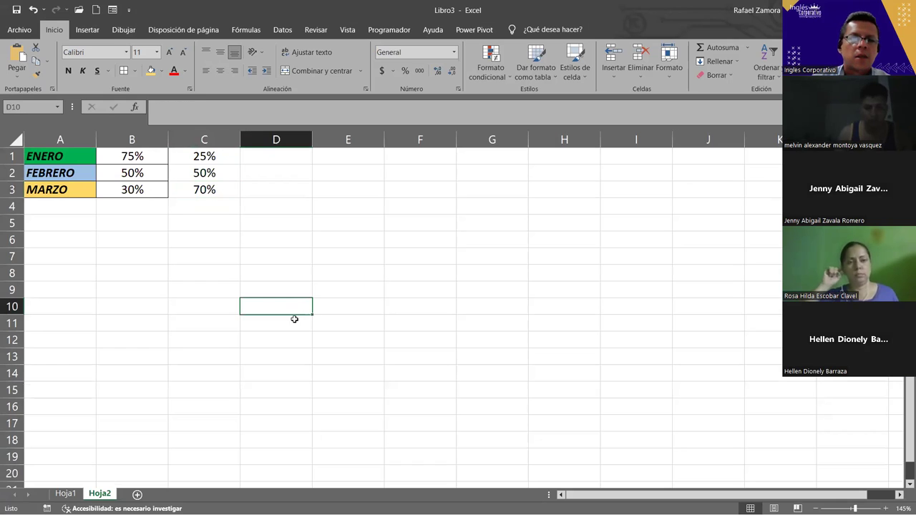
{"action": "left_click_drag", "start_coordinate": [204, 156], "coordinate": [224, 198]}
{"action": "left_click", "coordinate": [218, 158]}
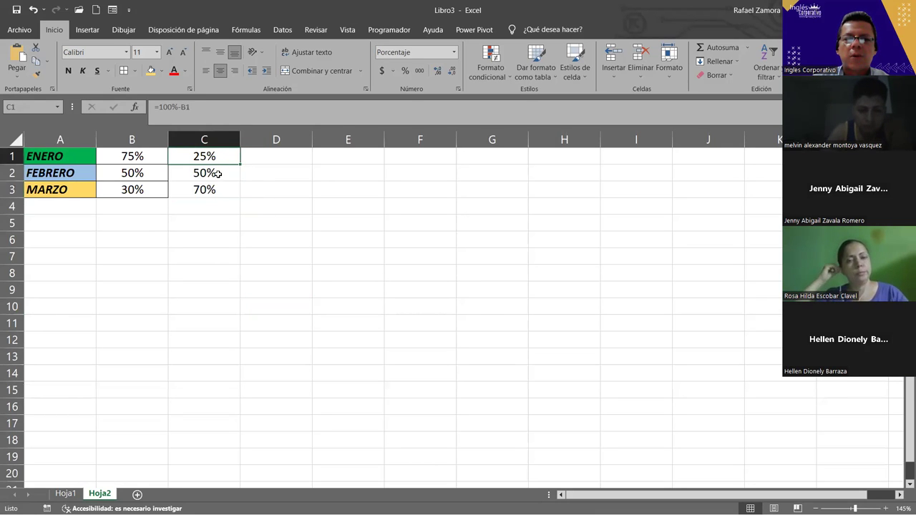
{"action": "key", "text": "Down"}
{"action": "key", "text": "Down"}
{"action": "left_click", "coordinate": [222, 158]}
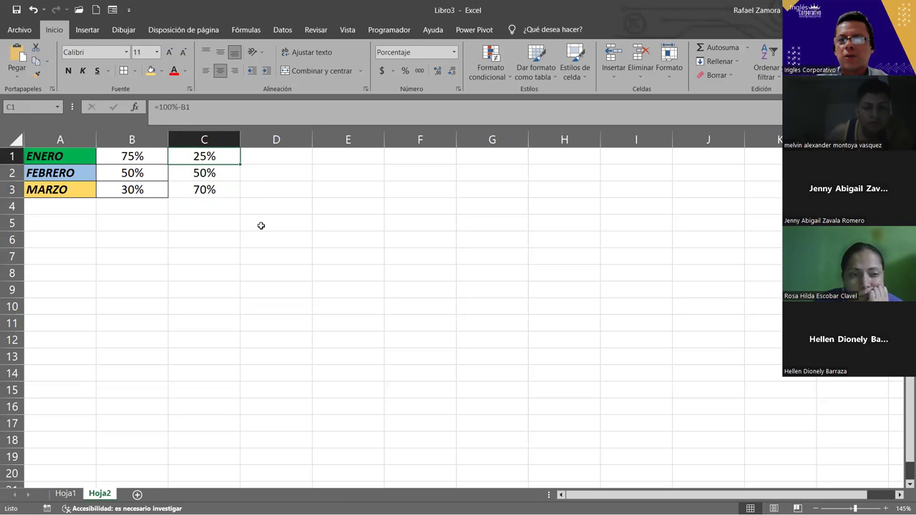
- Select empty cell C7 below the data and show the Insertar ribbon commands
{"action": "left_click", "coordinate": [297, 256]}
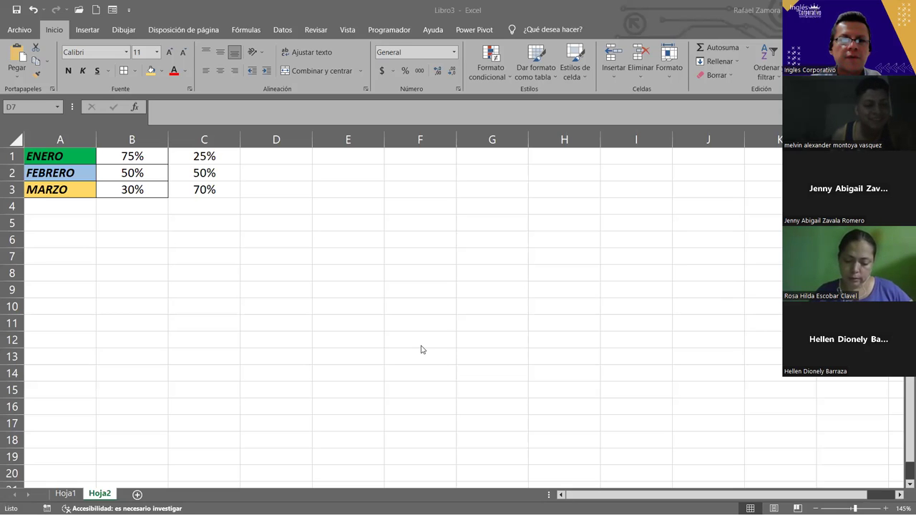
{"action": "left_click", "coordinate": [421, 286]}
{"action": "left_click", "coordinate": [230, 252]}
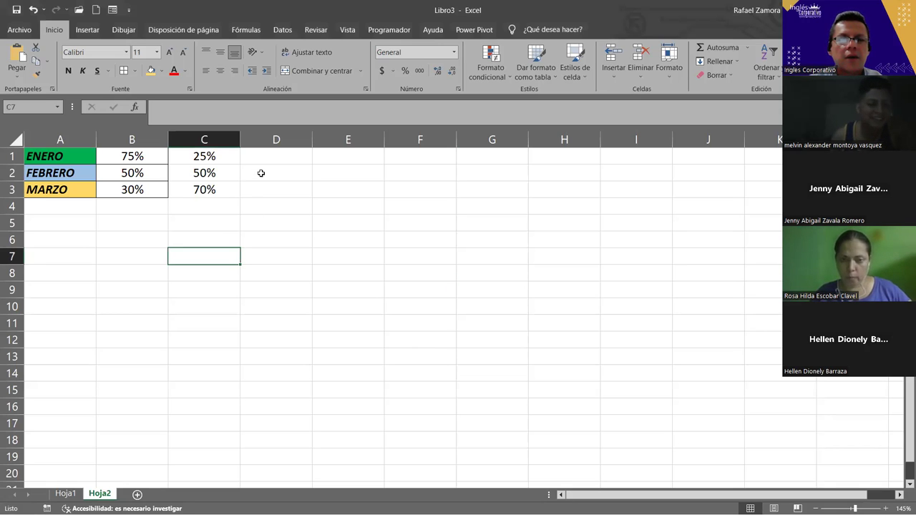
{"action": "left_click", "coordinate": [266, 206]}
{"action": "left_click", "coordinate": [272, 242]}
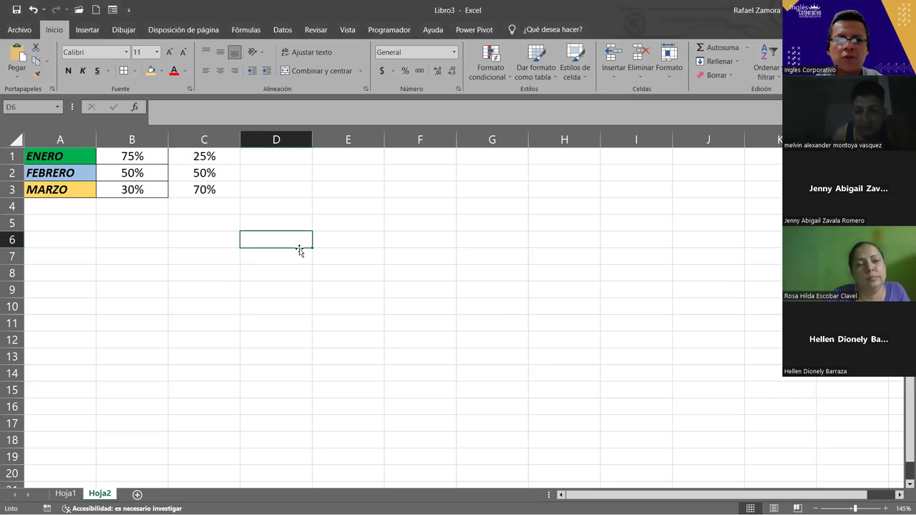
{"action": "left_click", "coordinate": [224, 256]}
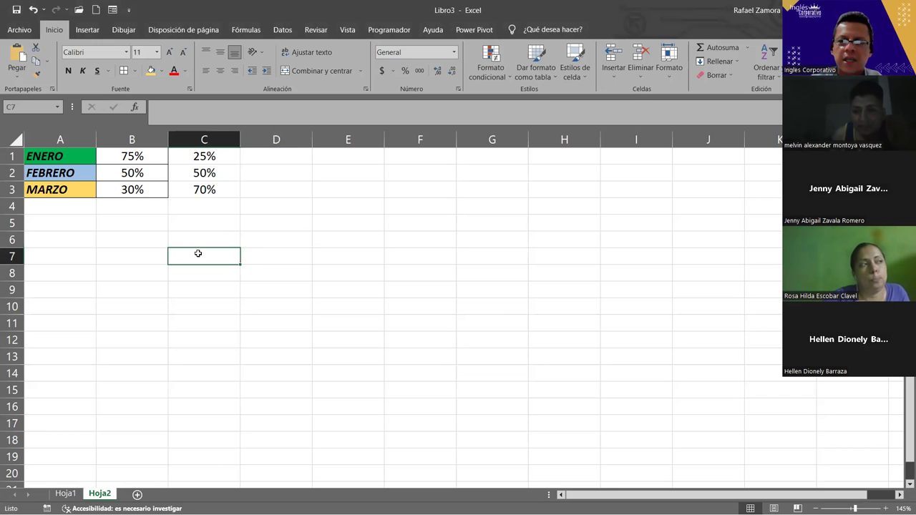
{"action": "left_click", "coordinate": [101, 31]}
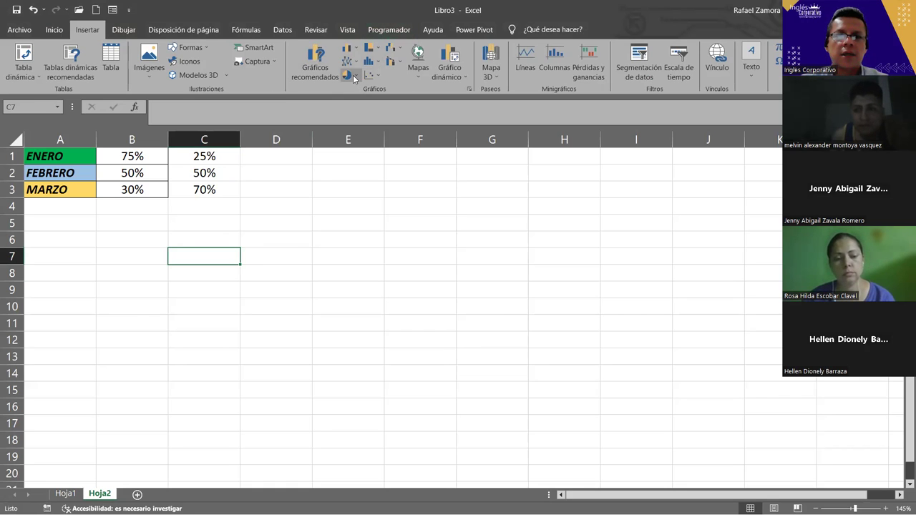
- Insert an Anillos doughnut chart and drag it up beside the percentages table
{"action": "left_click", "coordinate": [358, 75]}
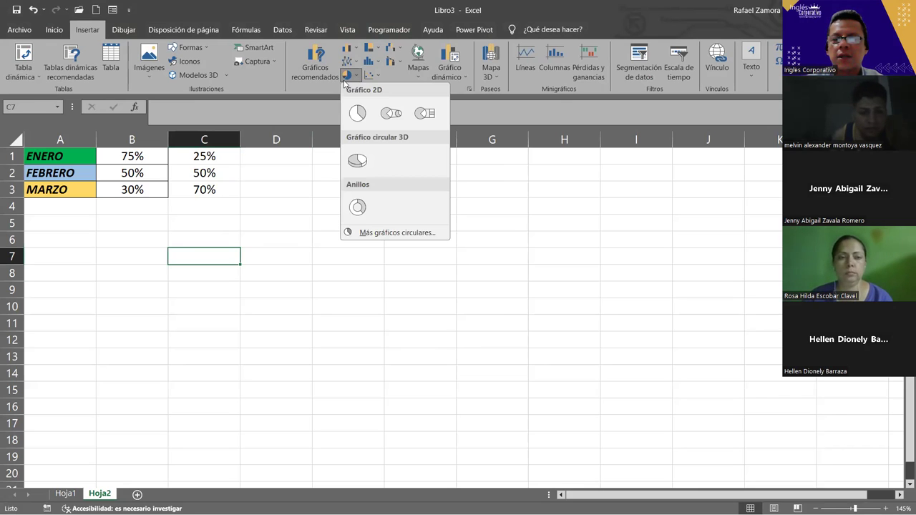
{"action": "left_click", "coordinate": [364, 213]}
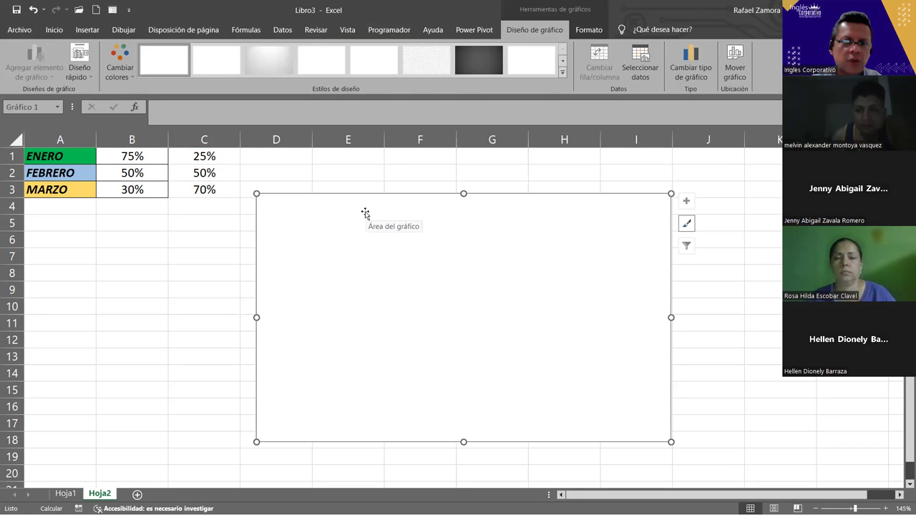
{"action": "left_click_drag", "start_coordinate": [425, 196], "coordinate": [416, 170]}
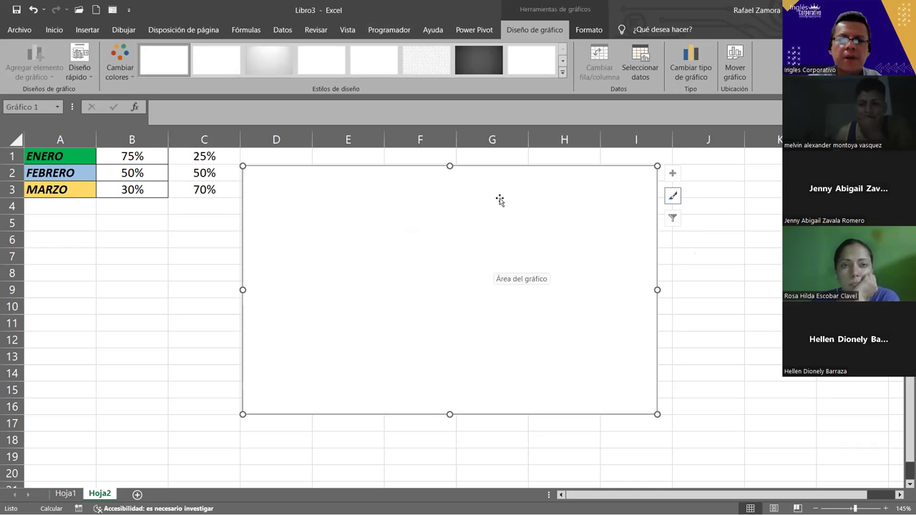
- Open Seleccionar datos for the chart and move the dialog to reveal B1:C3
{"action": "right_click", "coordinate": [561, 192]}
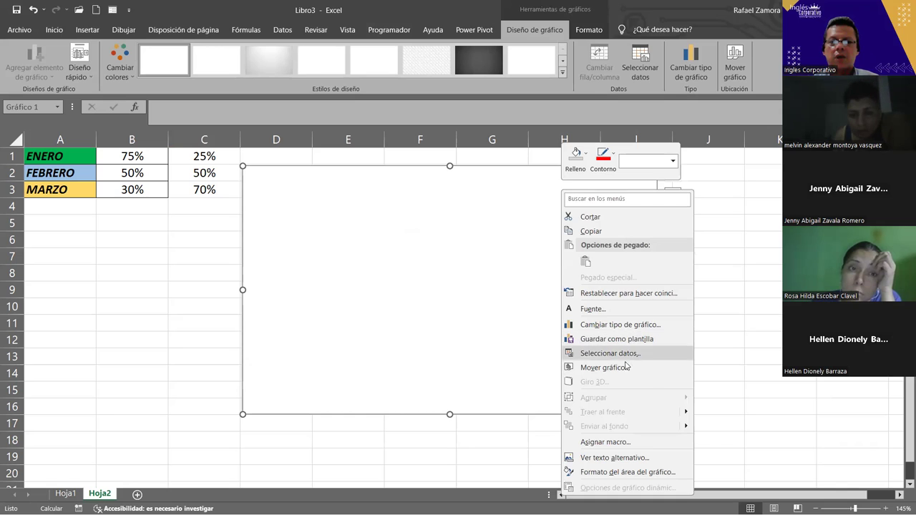
{"action": "left_click", "coordinate": [642, 63]}
{"action": "left_click_drag", "start_coordinate": [378, 140], "coordinate": [569, 77]}
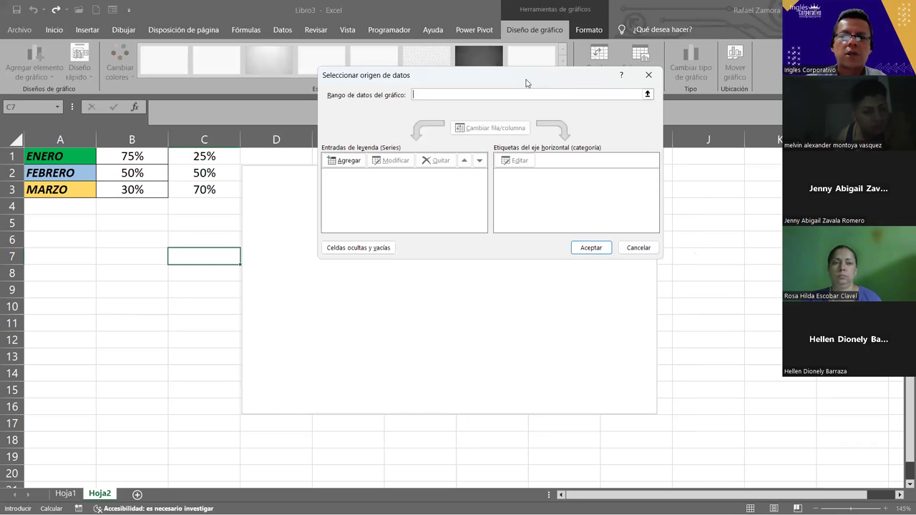
{"action": "left_click_drag", "start_coordinate": [526, 84], "coordinate": [468, 101]}
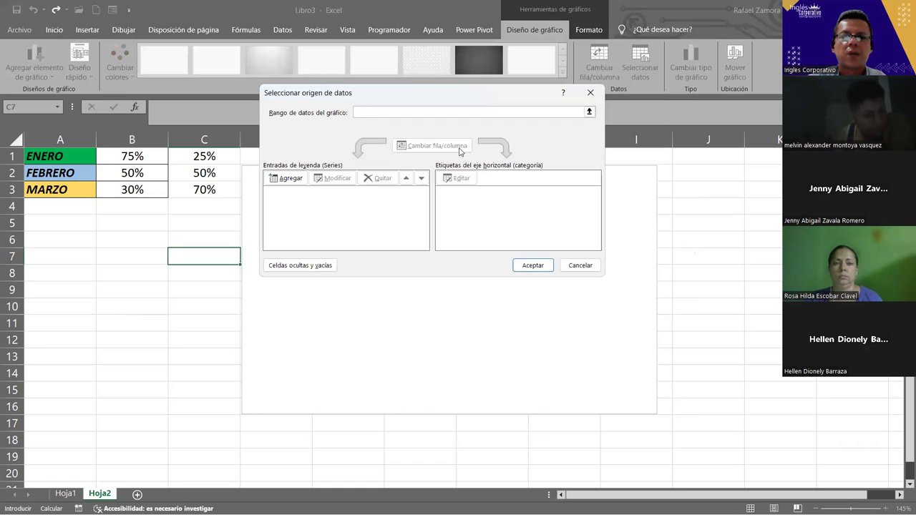
- Add a series named from A1 (ENERO) with values ={1,1,…}, twenty 1s in all
{"action": "left_click", "coordinate": [291, 181]}
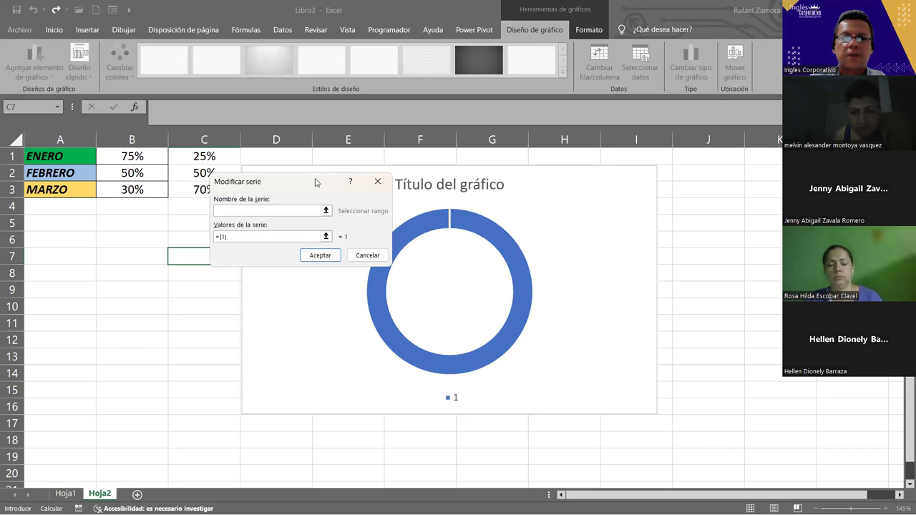
{"action": "left_click_drag", "start_coordinate": [315, 182], "coordinate": [422, 76]}
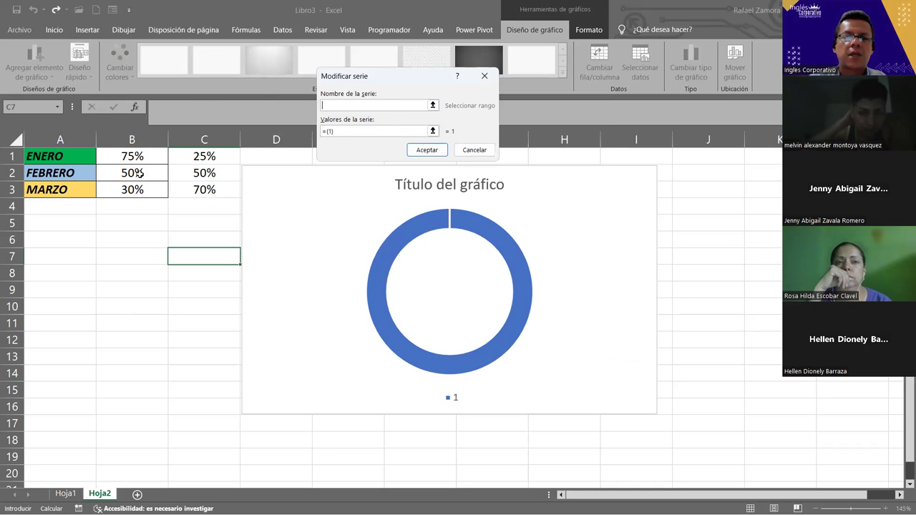
{"action": "left_click", "coordinate": [85, 158]}
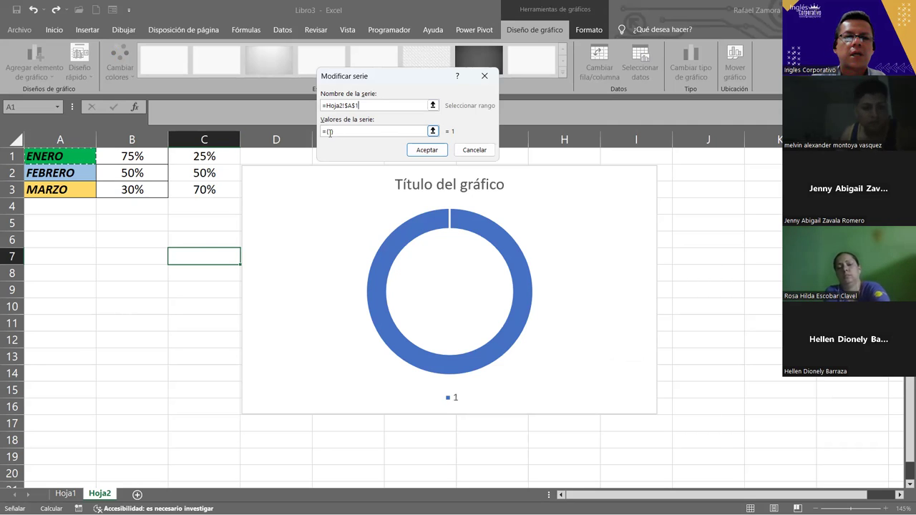
{"action": "left_click", "coordinate": [330, 130]}
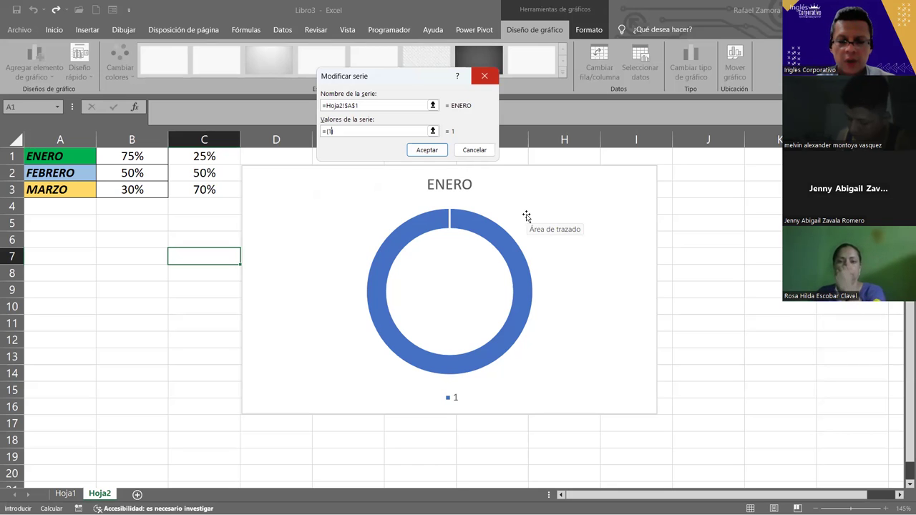
{"action": "type", "text": ","}
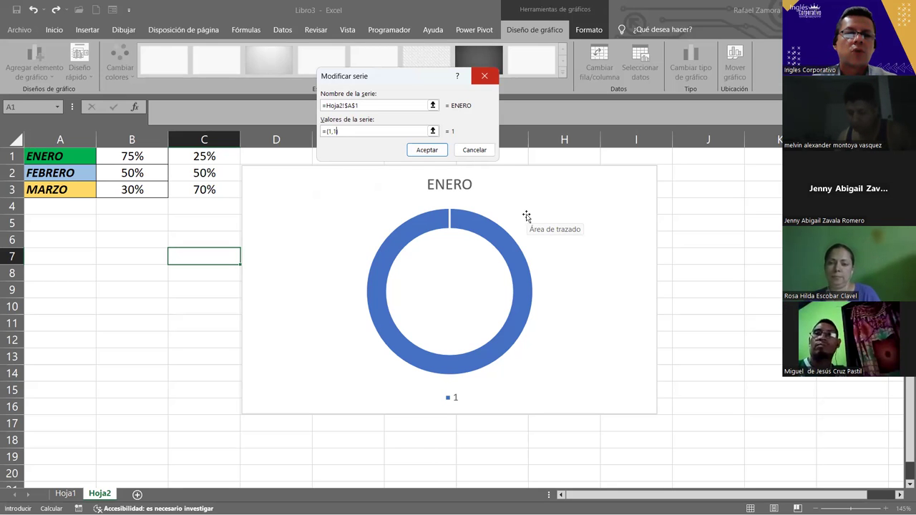
{"action": "type", "text": "1,1,1,1,1,1,1,1,1"}
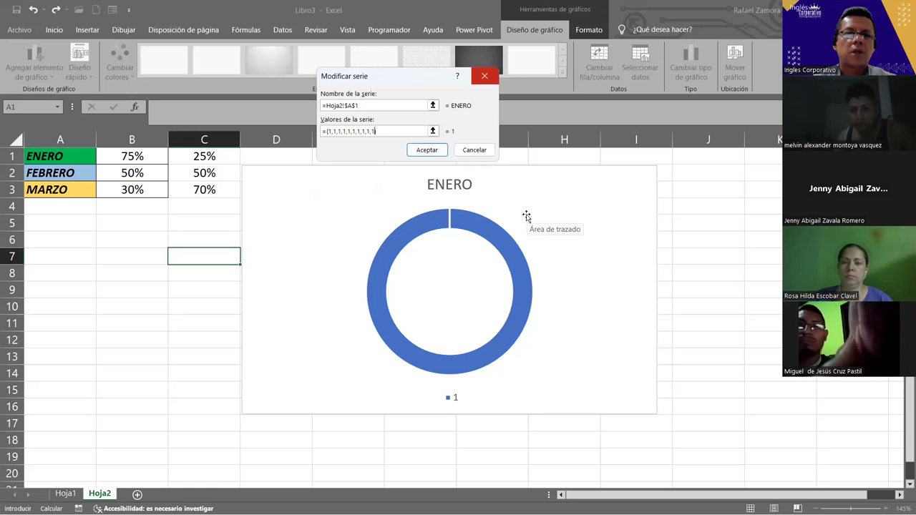
{"action": "type", "text": ",1,1,1,1,1,1,1,1,1"}
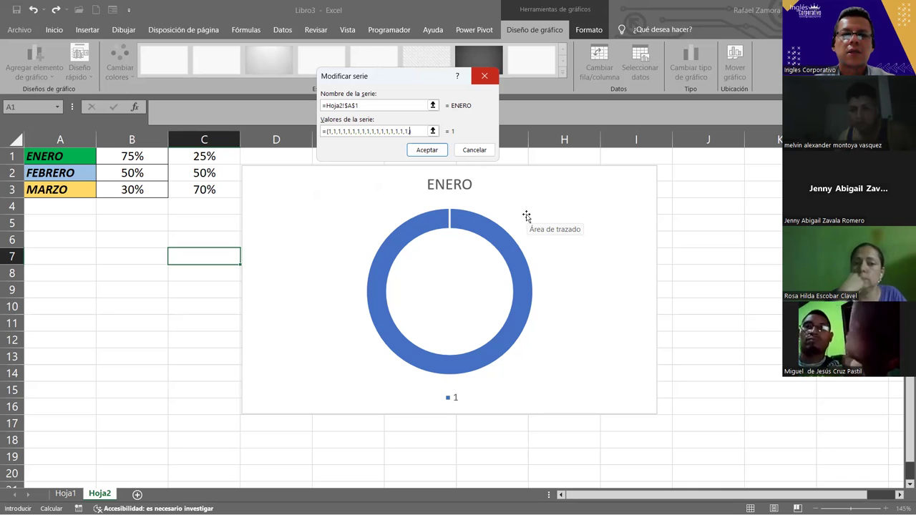
{"action": "type", "text": ","}
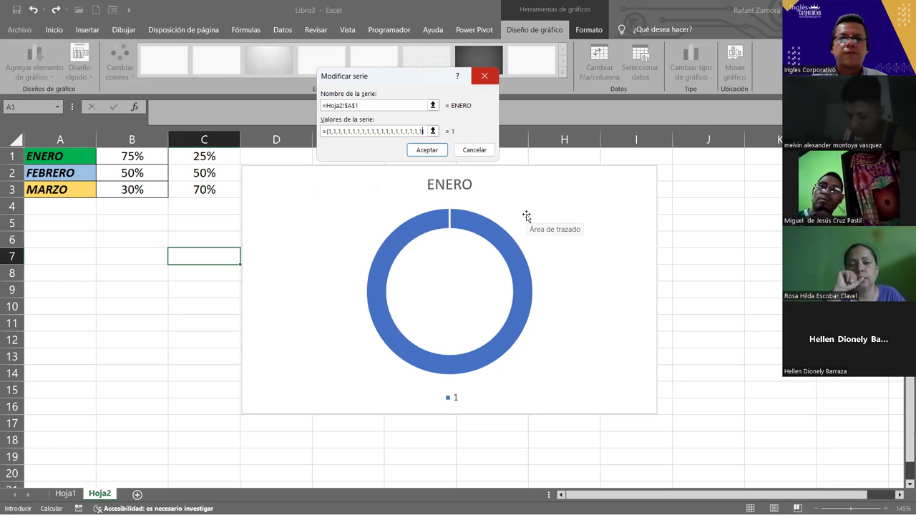
{"action": "left_click", "coordinate": [427, 151]}
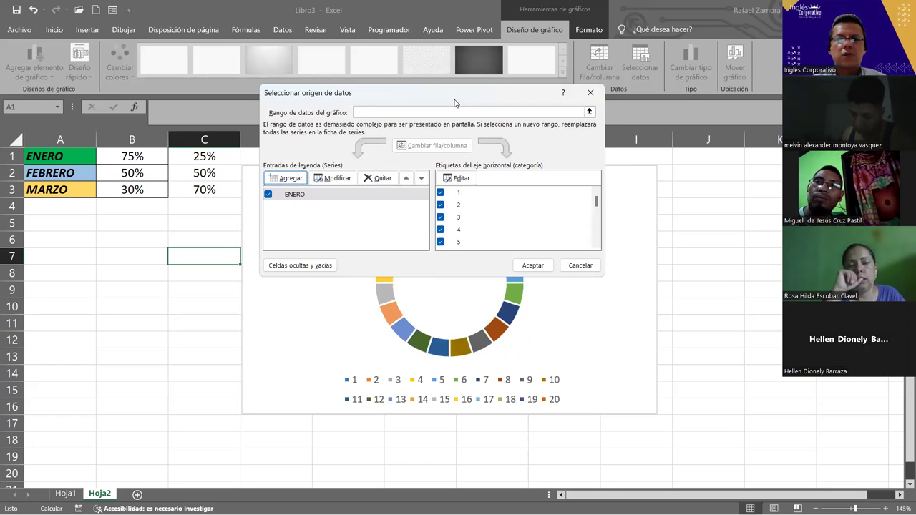
- Move the data source dialog aside, check categories 1–20, and accept the ENERO chart's new source
{"action": "left_click_drag", "start_coordinate": [454, 104], "coordinate": [250, 39]}
{"action": "left_click_drag", "start_coordinate": [393, 140], "coordinate": [393, 183]}
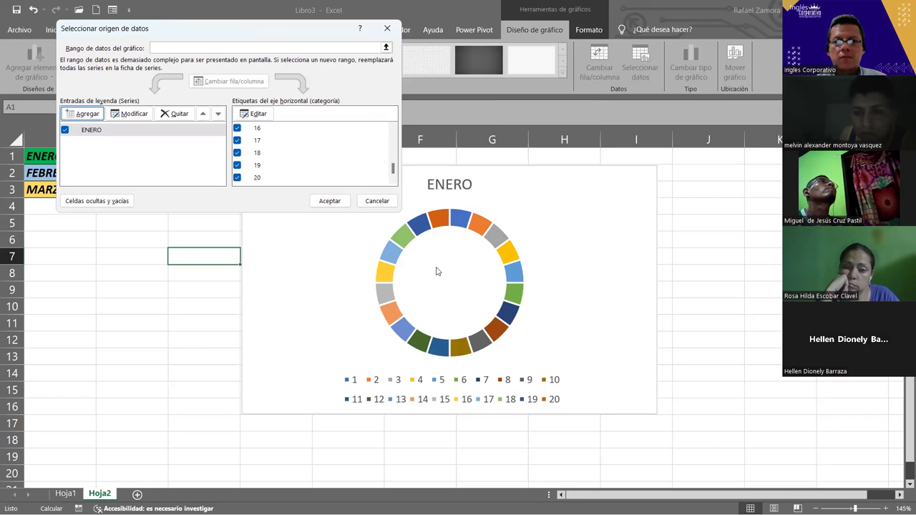
{"action": "left_click", "coordinate": [337, 203]}
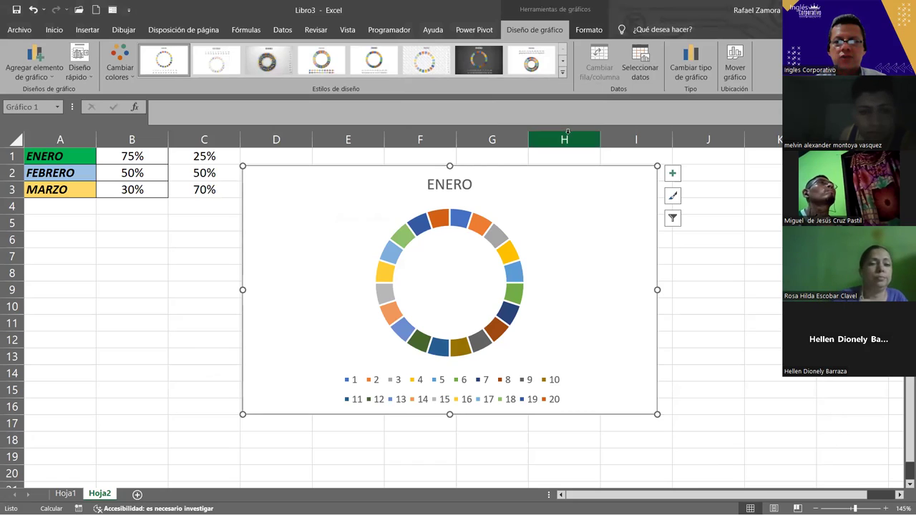
- Remove the legend from the ENERO doughnut and open the ring series formatting options
{"action": "left_click", "coordinate": [676, 179]}
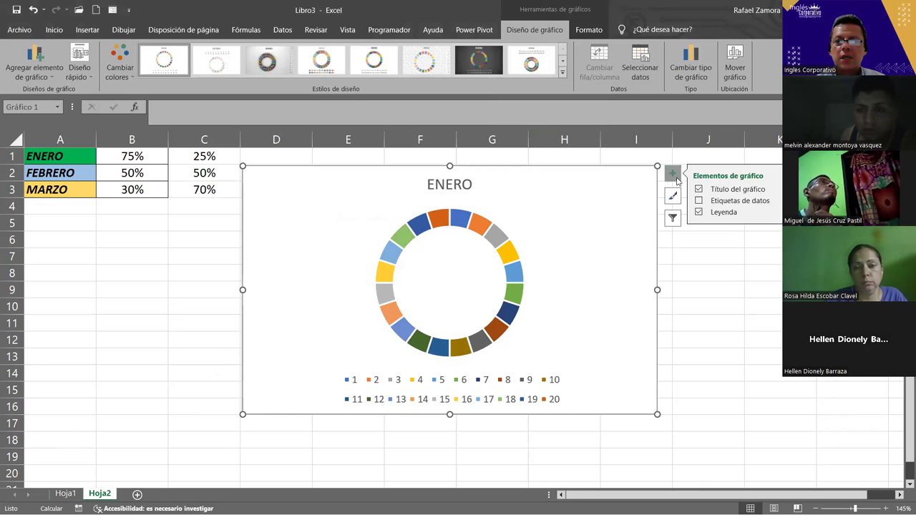
{"action": "left_click", "coordinate": [699, 213]}
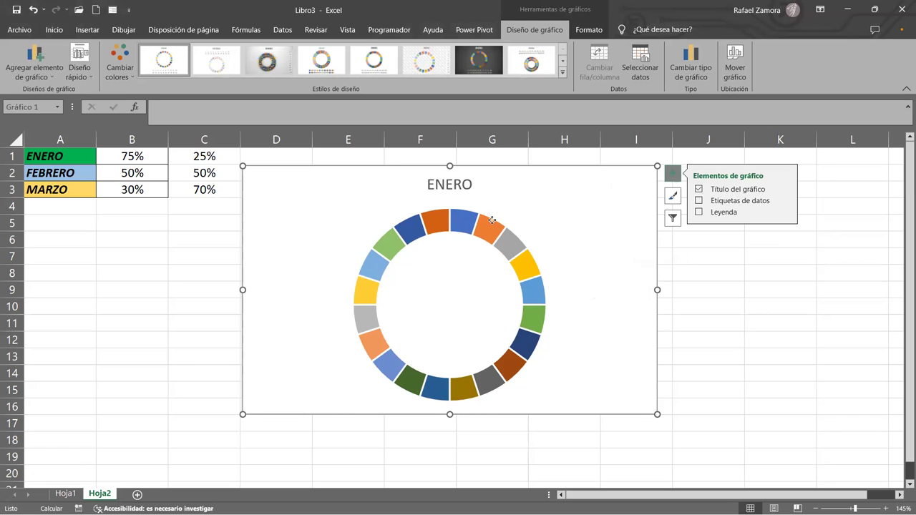
{"action": "left_click", "coordinate": [492, 220]}
{"action": "double_click", "coordinate": [491, 220]}
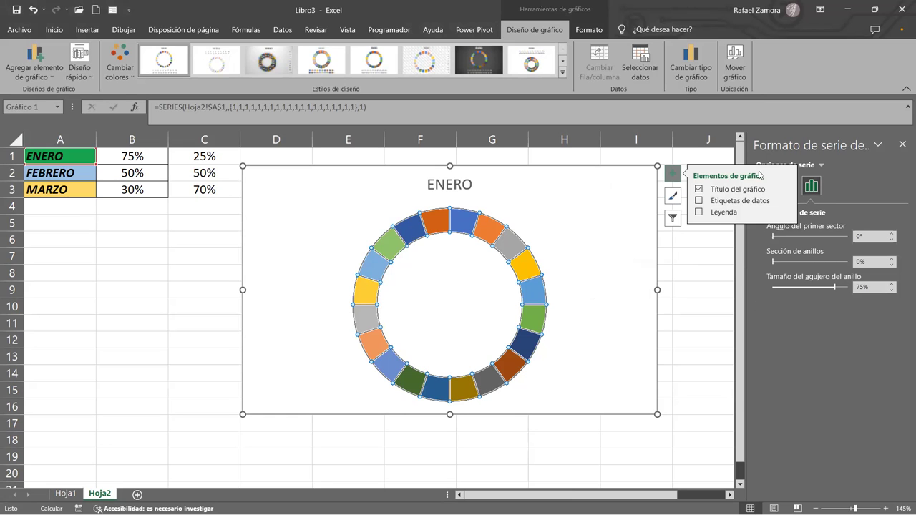
- Reduce the ENERO ring's hole size from 75% to about 45%
{"action": "left_click", "coordinate": [712, 289]}
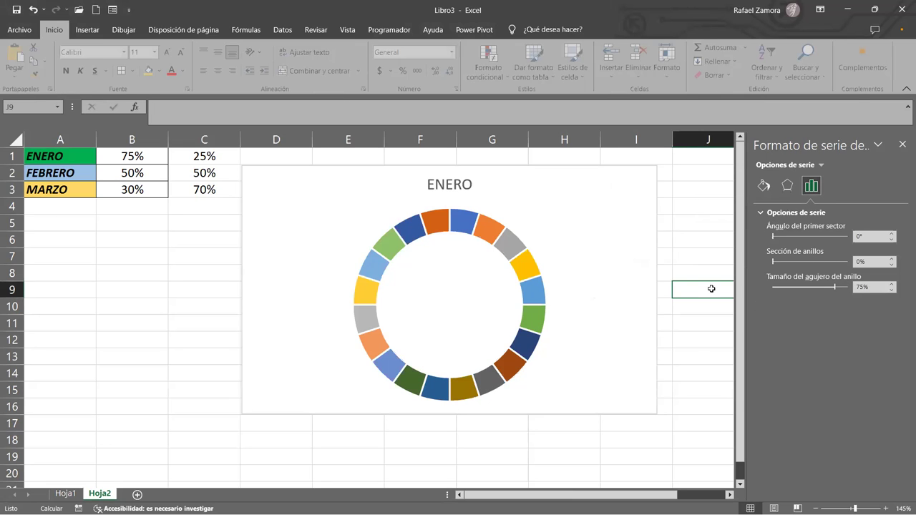
{"action": "left_click", "coordinate": [687, 250]}
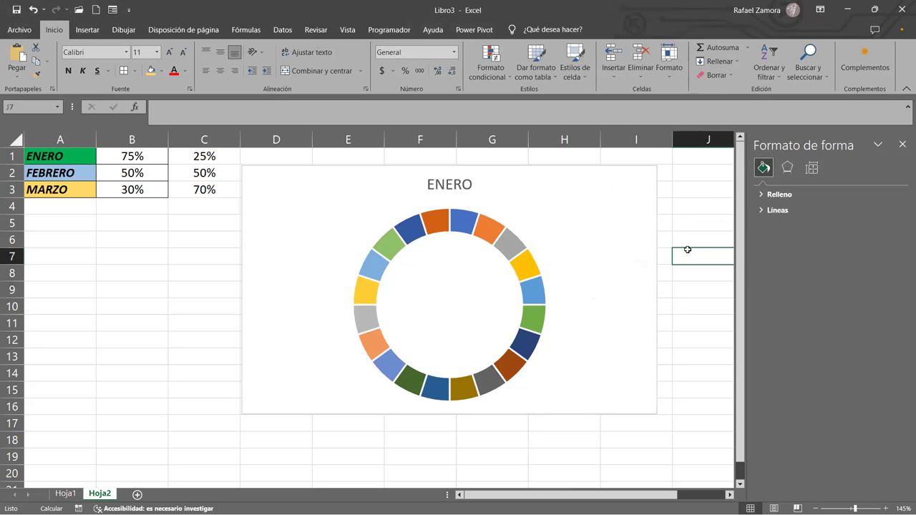
{"action": "mouse_move", "coordinate": [487, 226]}
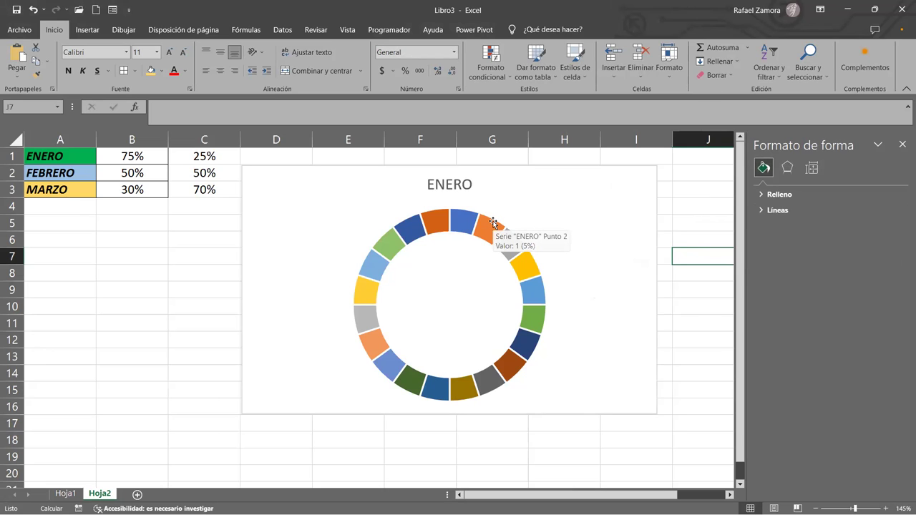
{"action": "left_click", "coordinate": [492, 222]}
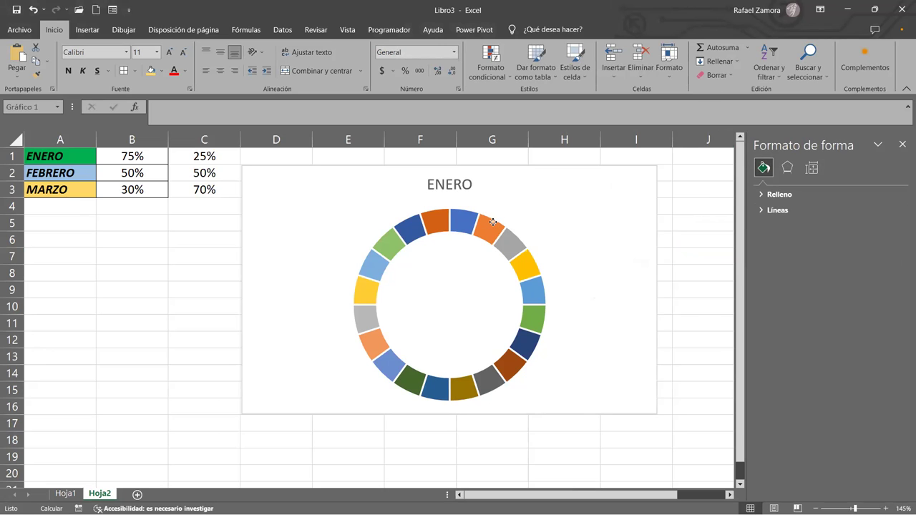
{"action": "left_click", "coordinate": [492, 222]}
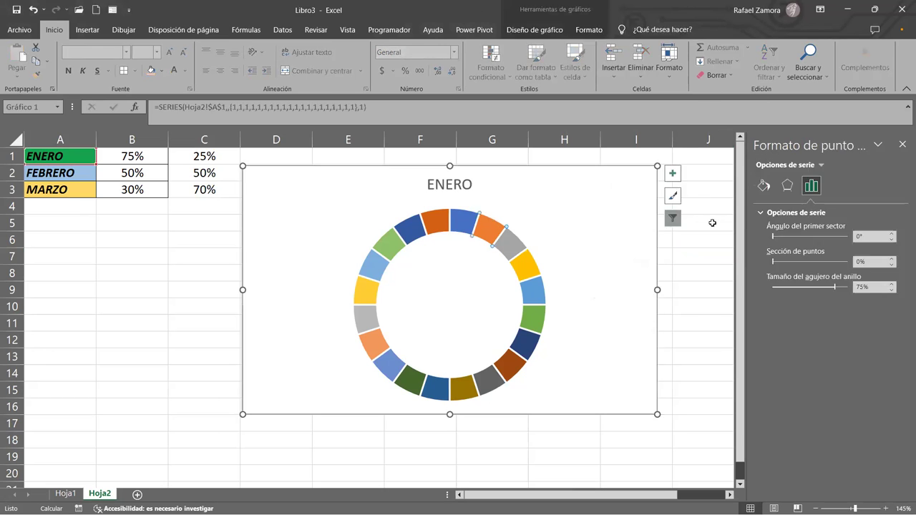
{"action": "left_click", "coordinate": [698, 275]}
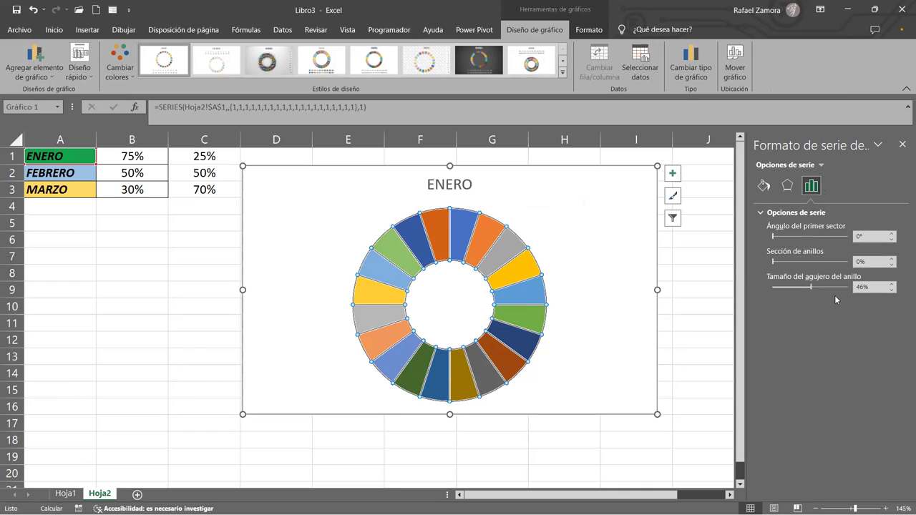
{"action": "left_click", "coordinate": [870, 287]}
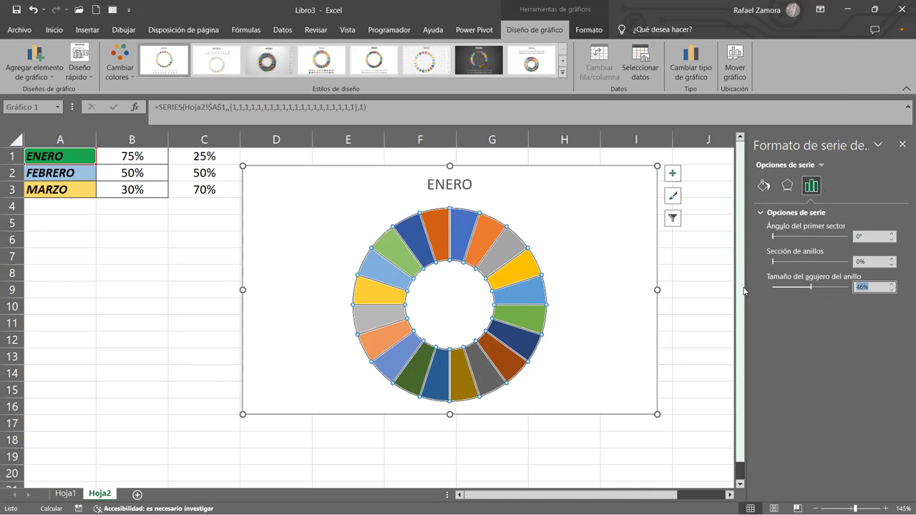
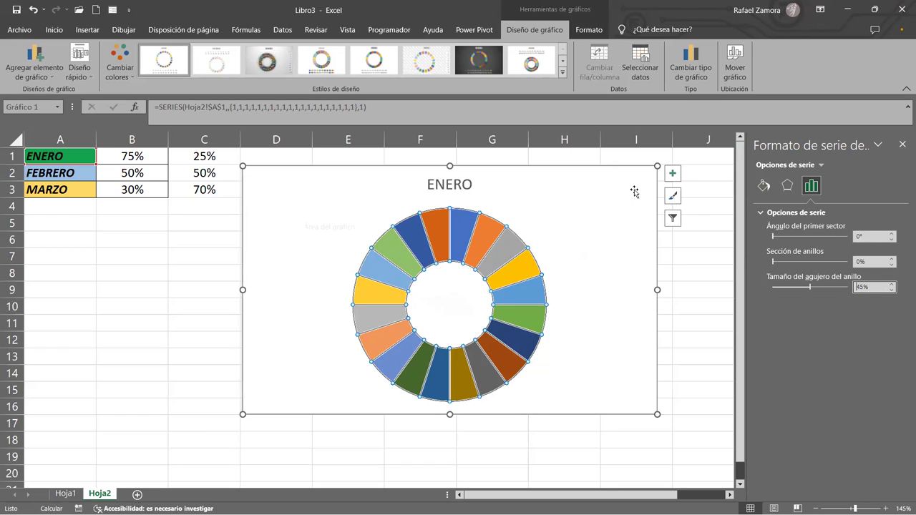
- Give the doughnut series a solid fill in the standard green colour
{"action": "left_click", "coordinate": [763, 188]}
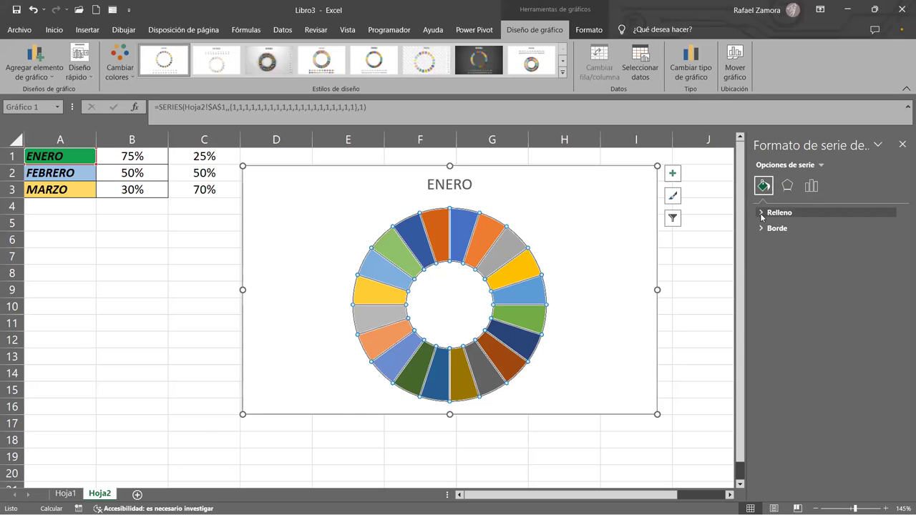
{"action": "left_click", "coordinate": [761, 213]}
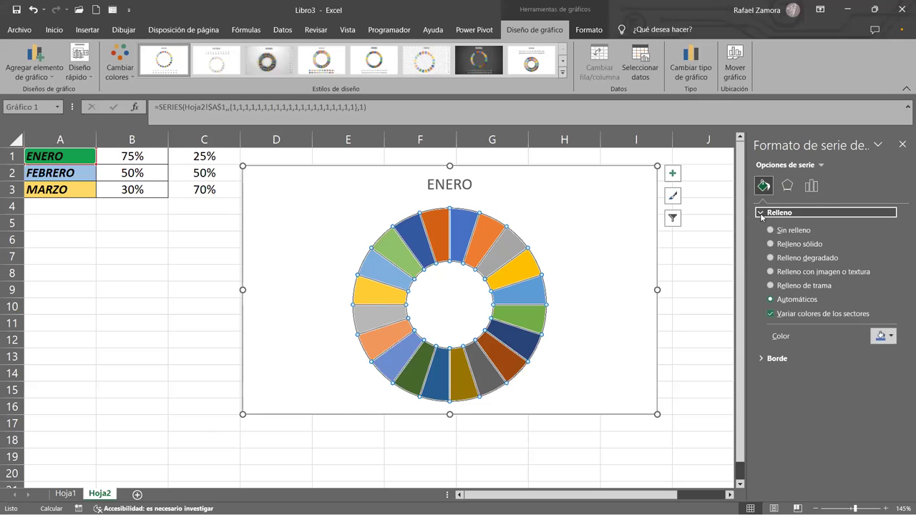
{"action": "left_click", "coordinate": [790, 247]}
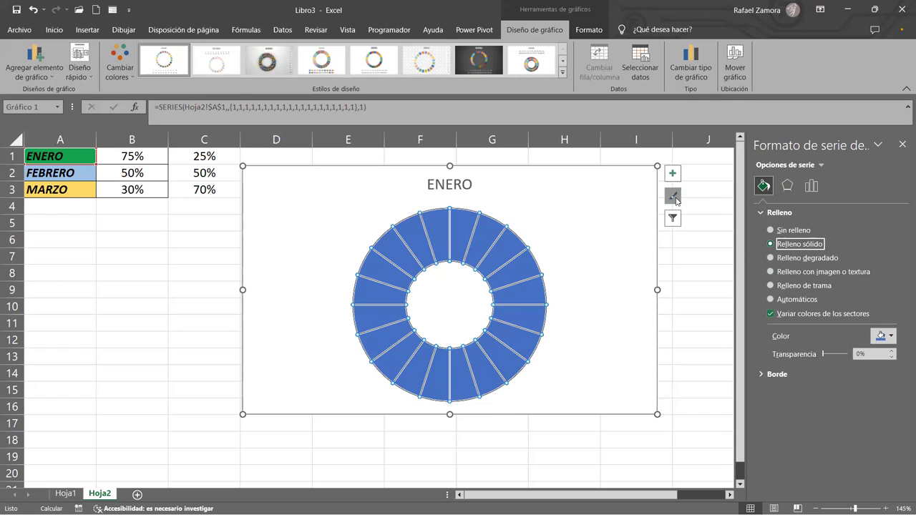
{"action": "left_click", "coordinate": [893, 336]}
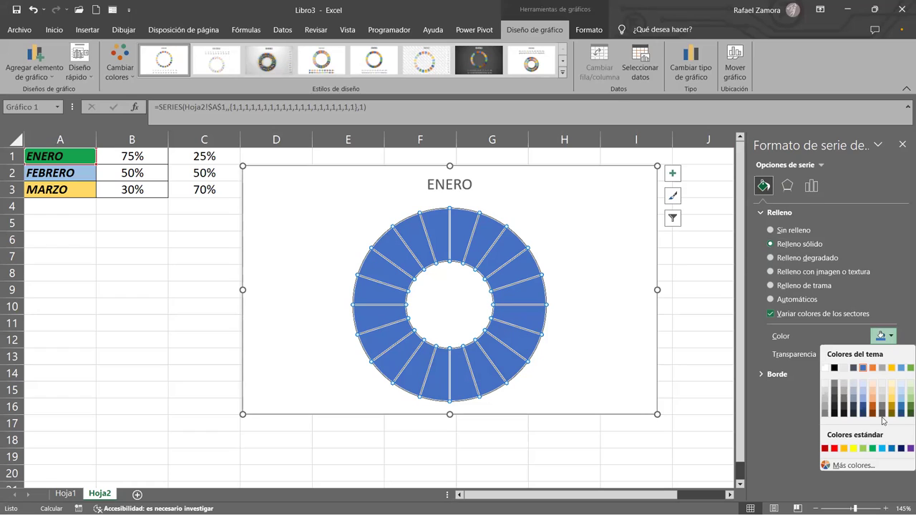
{"action": "left_click", "coordinate": [872, 449]}
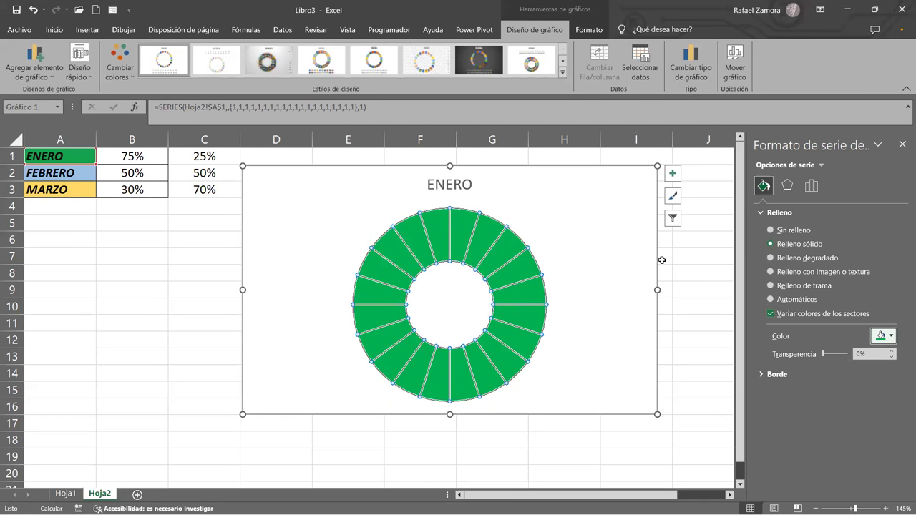
{"action": "left_click", "coordinate": [694, 266]}
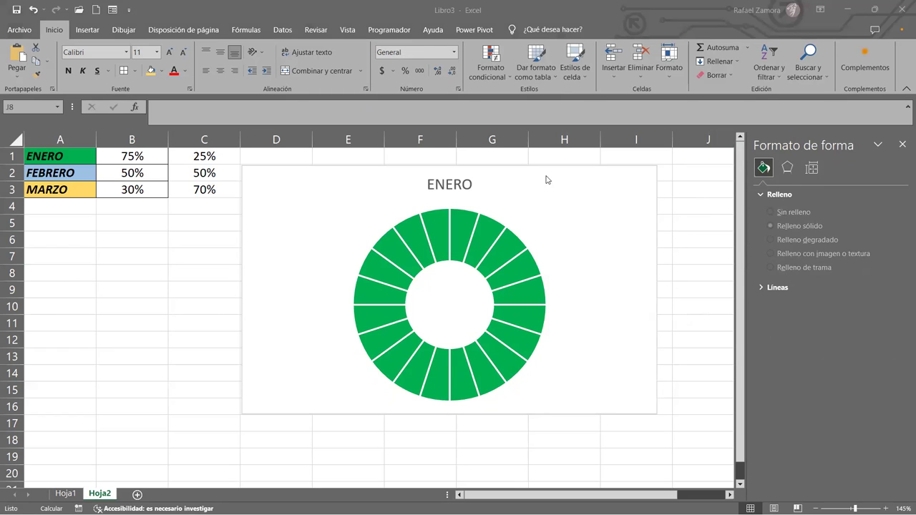
- Set the chart area's Relleno de forma to Sin relleno and Contorno de forma to Sin contorno
{"action": "left_click", "coordinate": [638, 185]}
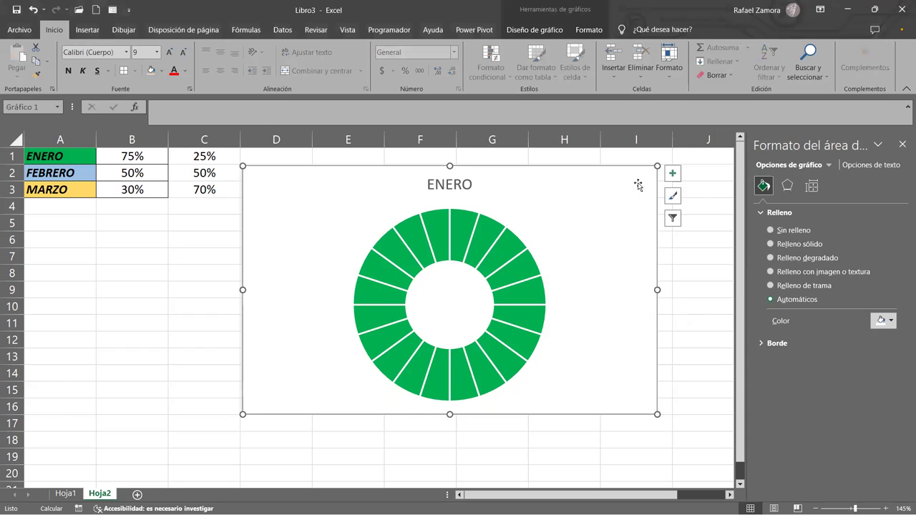
{"action": "left_click", "coordinate": [695, 306]}
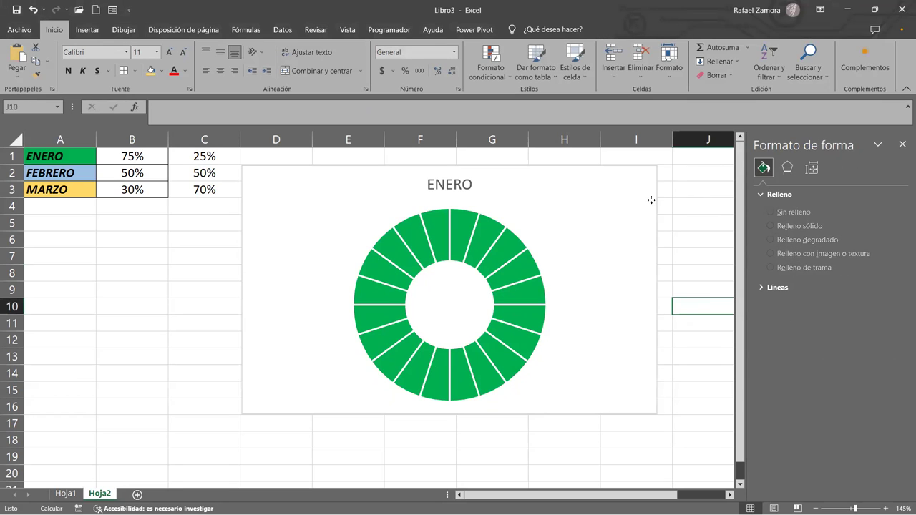
{"action": "left_click", "coordinate": [562, 191]}
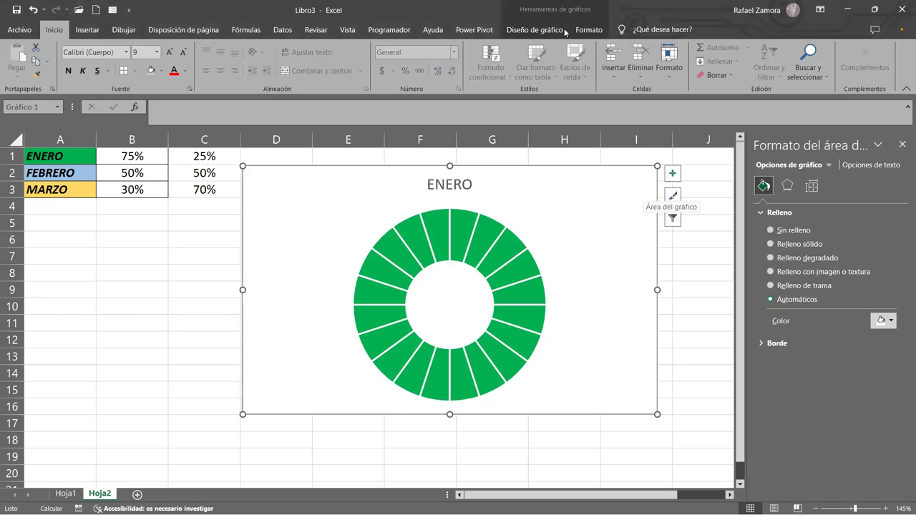
{"action": "left_click", "coordinate": [592, 33]}
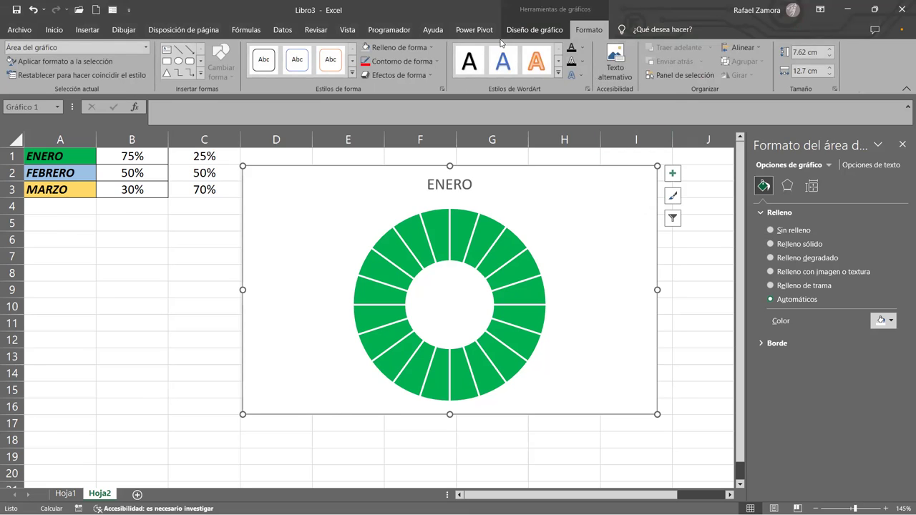
{"action": "left_click", "coordinate": [435, 52]}
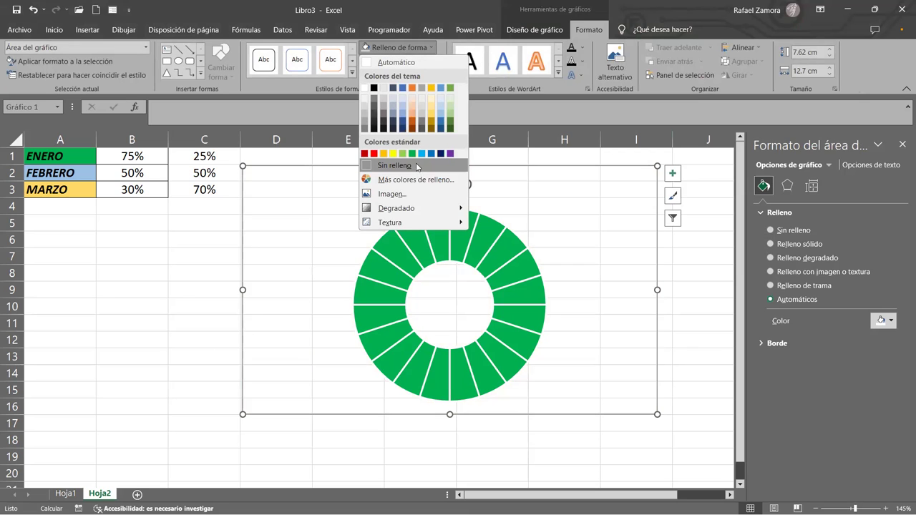
{"action": "left_click", "coordinate": [418, 166]}
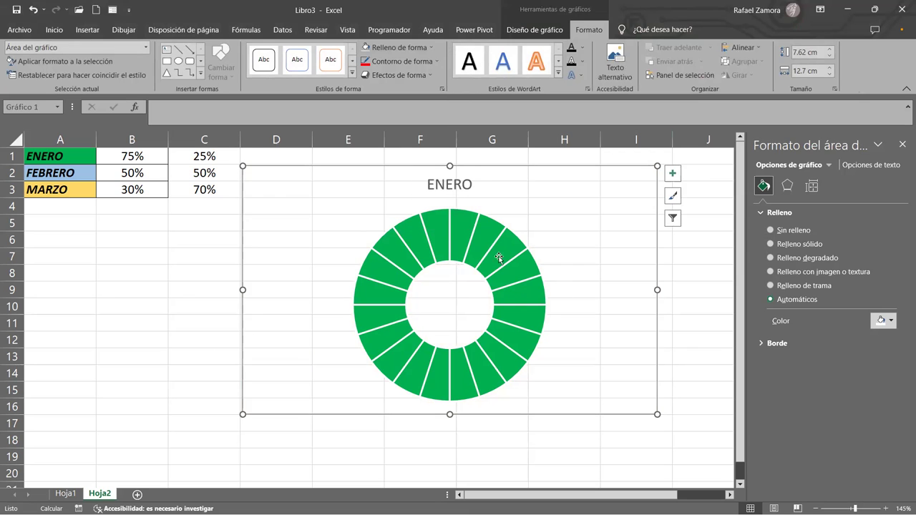
{"action": "left_click", "coordinate": [438, 66]}
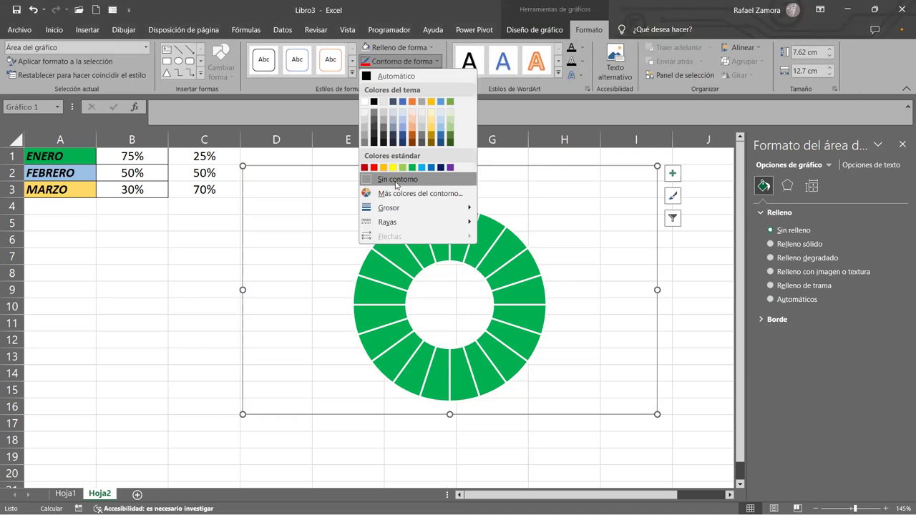
{"action": "left_click", "coordinate": [396, 180]}
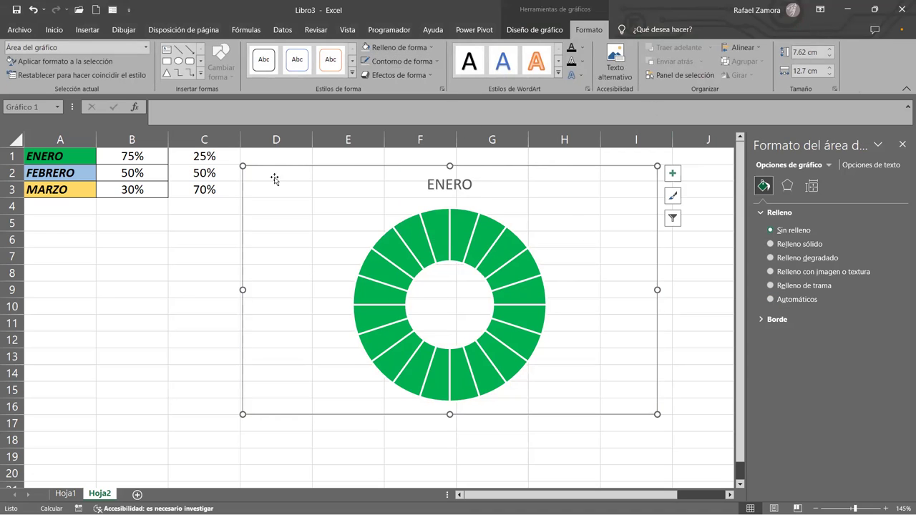
{"action": "left_click", "coordinate": [703, 301]}
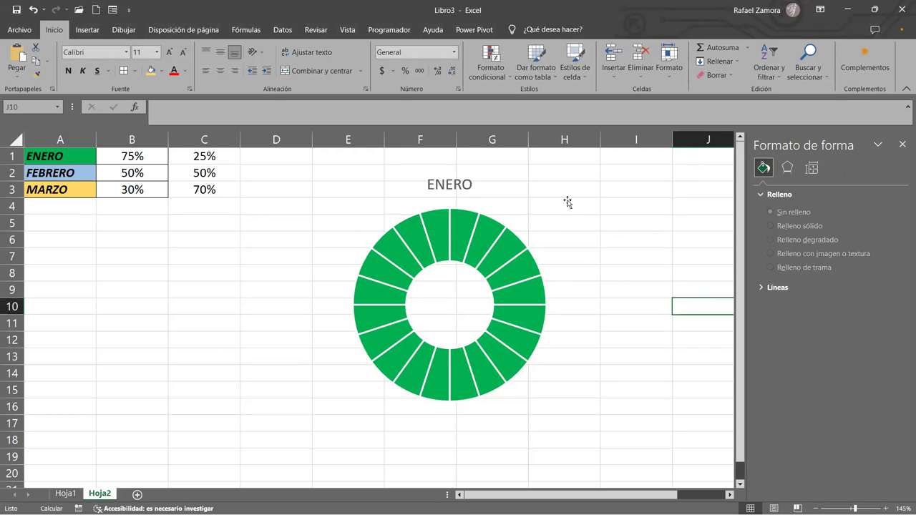
{"action": "left_click", "coordinate": [627, 224]}
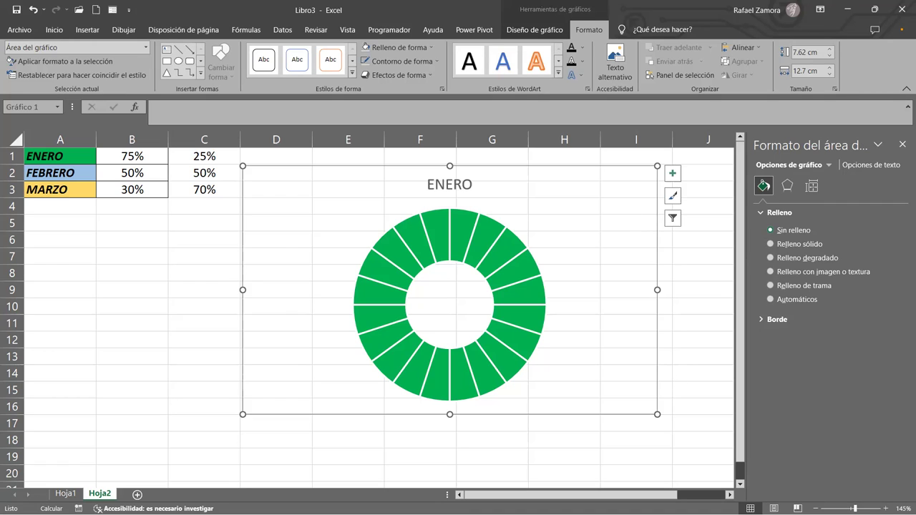
- In Seleccionar datos, choose Agregar to begin a new chart series
{"action": "right_click", "coordinate": [616, 206]}
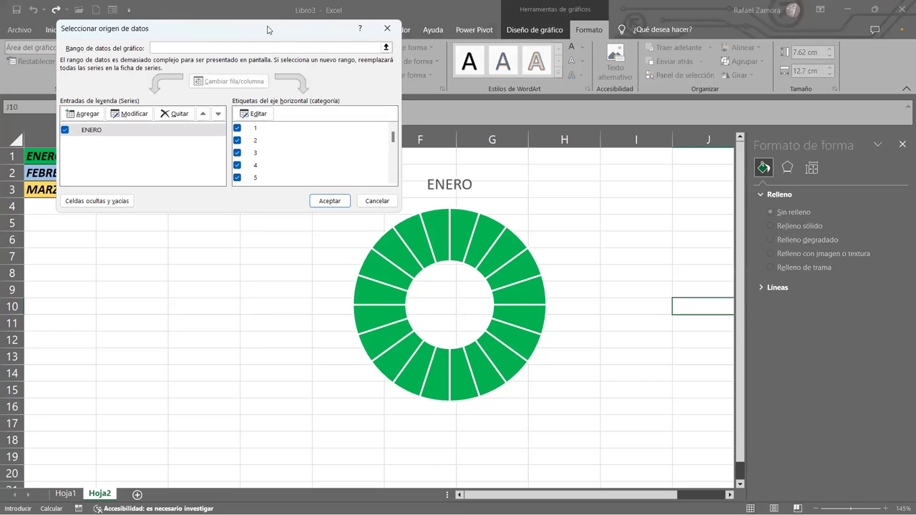
{"action": "left_click_drag", "start_coordinate": [267, 28], "coordinate": [480, 23]}
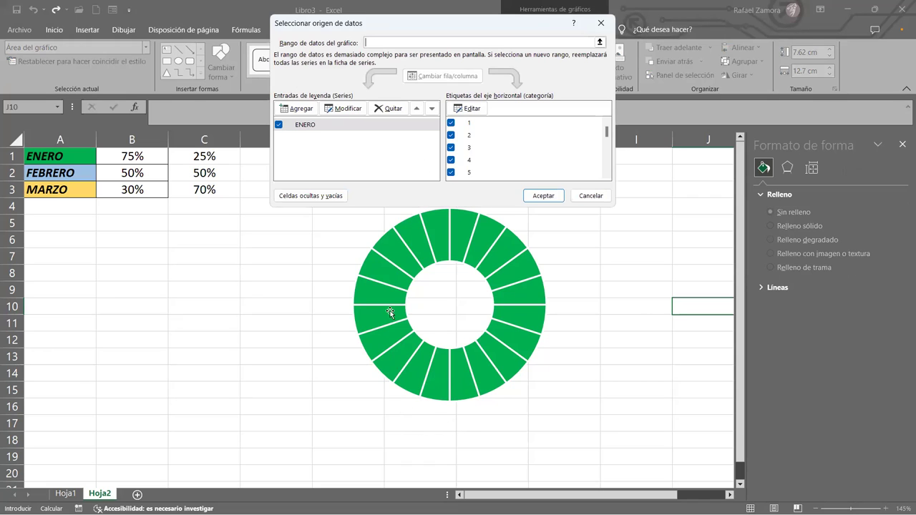
{"action": "left_click", "coordinate": [299, 109]}
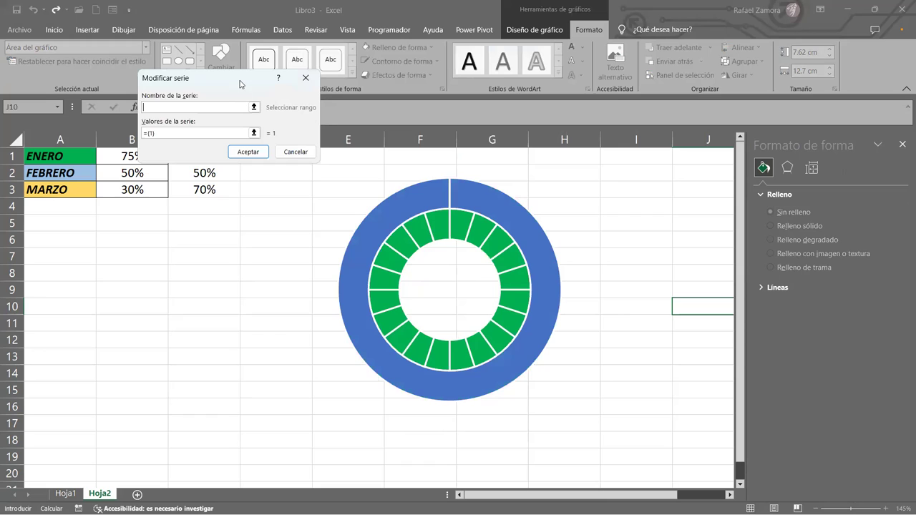
- Set the new series name to =Hoja2!$A$1 and its values to =Hoja2!$B$1:$C$1
{"action": "left_click_drag", "start_coordinate": [241, 84], "coordinate": [497, 78]}
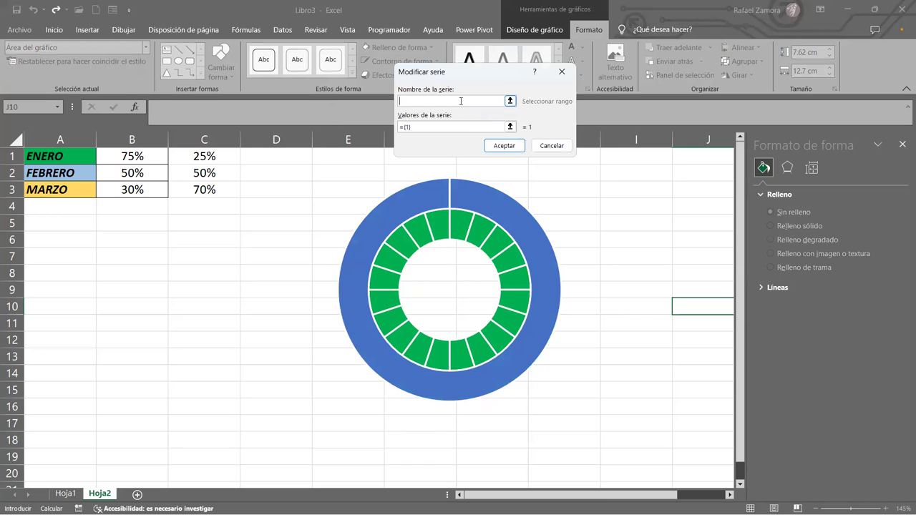
{"action": "left_click", "coordinate": [41, 159]}
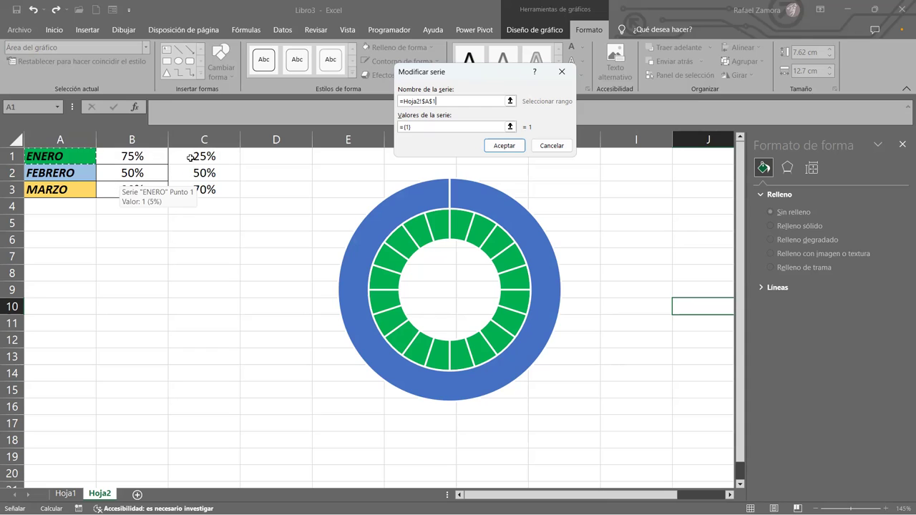
{"action": "left_click", "coordinate": [436, 127]}
{"action": "left_click_drag", "start_coordinate": [438, 129], "coordinate": [347, 124]}
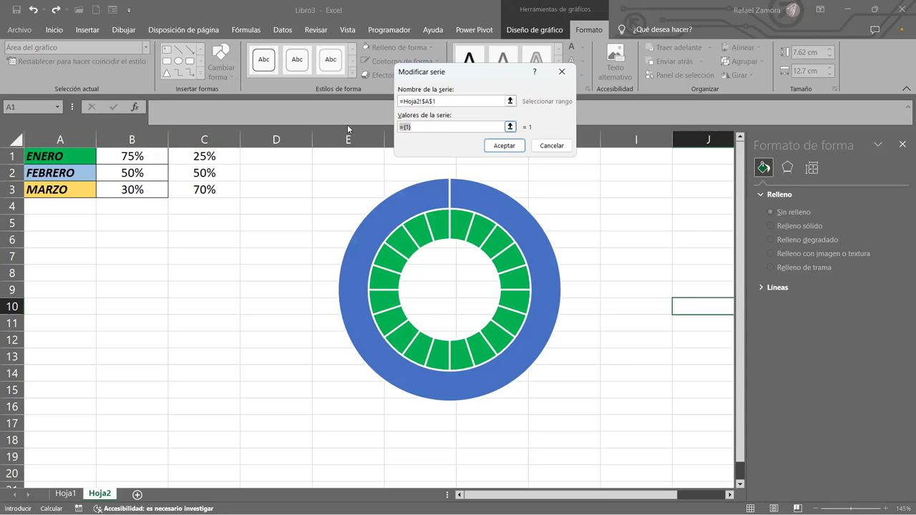
{"action": "key", "text": "BackSpace"}
{"action": "left_click", "coordinate": [153, 155]}
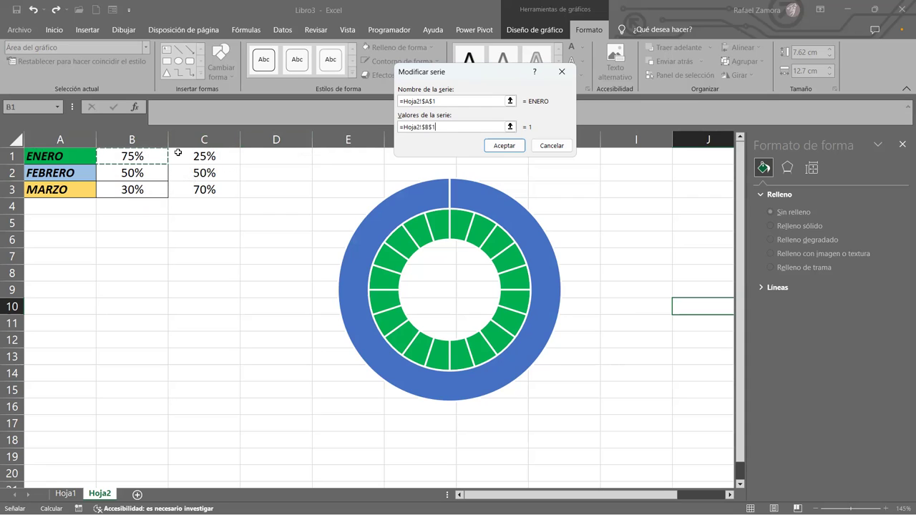
{"action": "left_click_drag", "start_coordinate": [179, 153], "coordinate": [179, 153]}
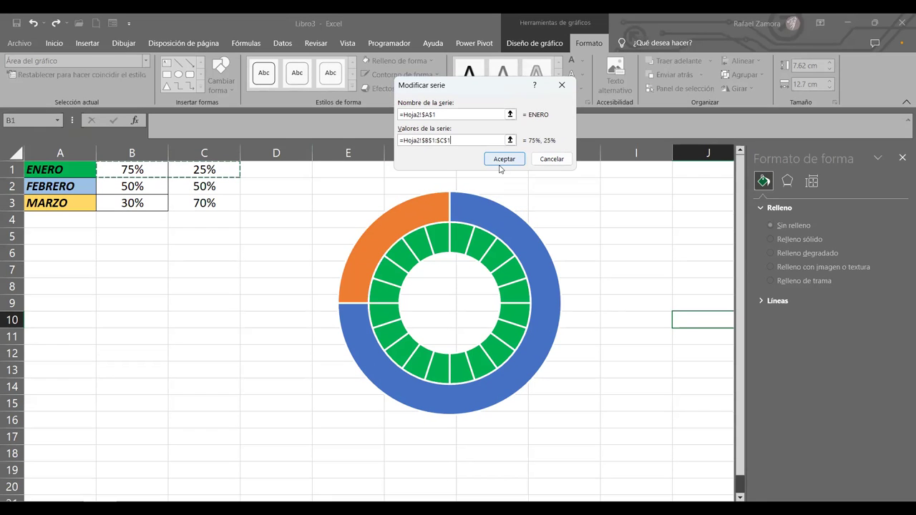
{"action": "left_click", "coordinate": [500, 165]}
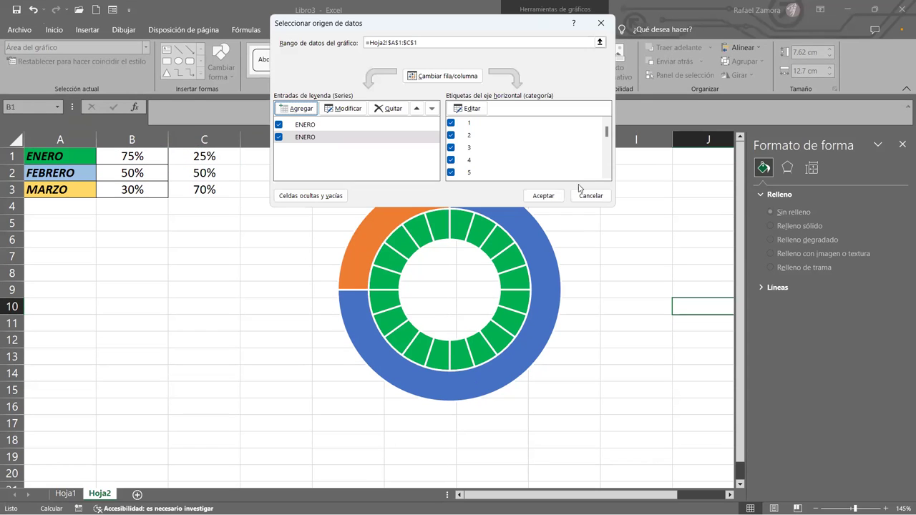
- Confirm the data source and select the outer ENERO ring for formatting
{"action": "left_click", "coordinate": [544, 197]}
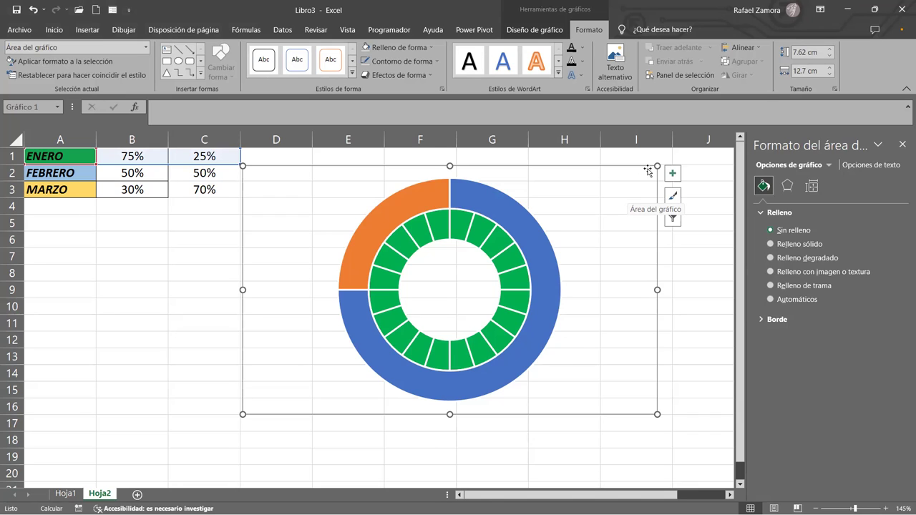
{"action": "left_click", "coordinate": [525, 218]}
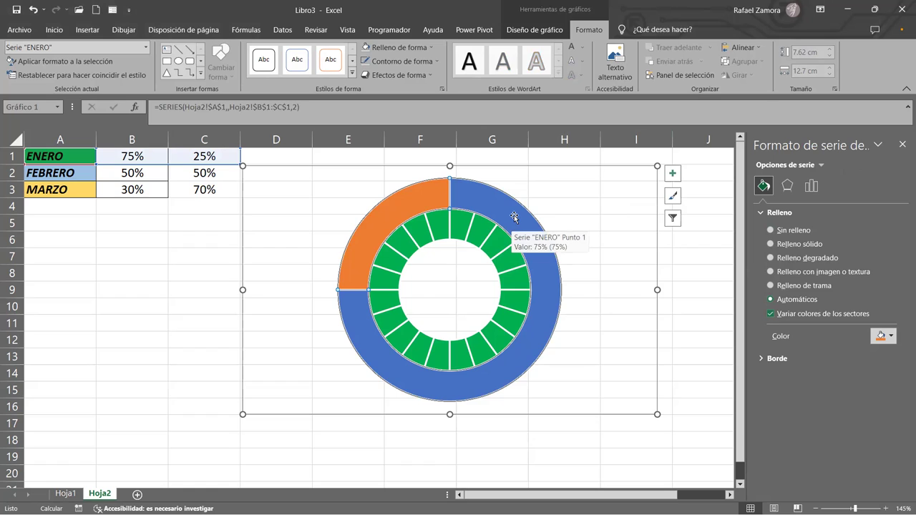
- Set the outer ring's blue 75% point to Sin relleno
{"action": "left_click", "coordinate": [514, 217]}
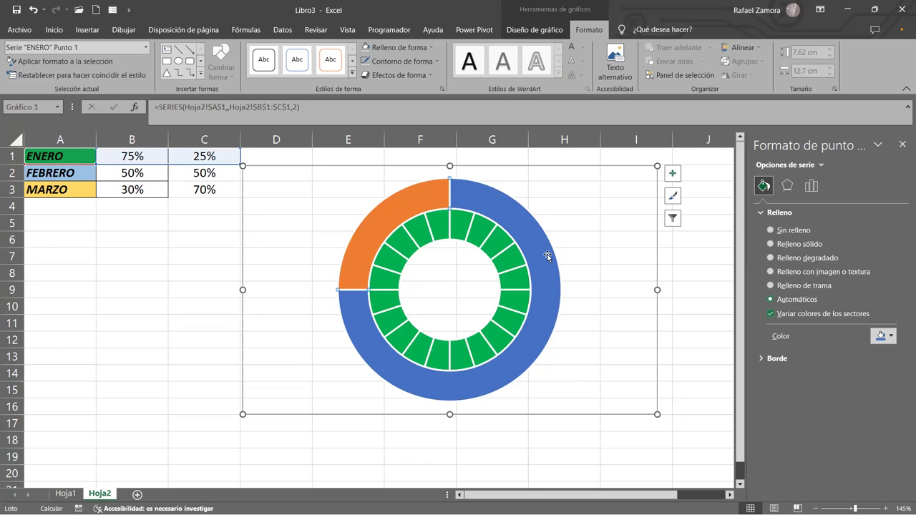
{"action": "left_click", "coordinate": [771, 230]}
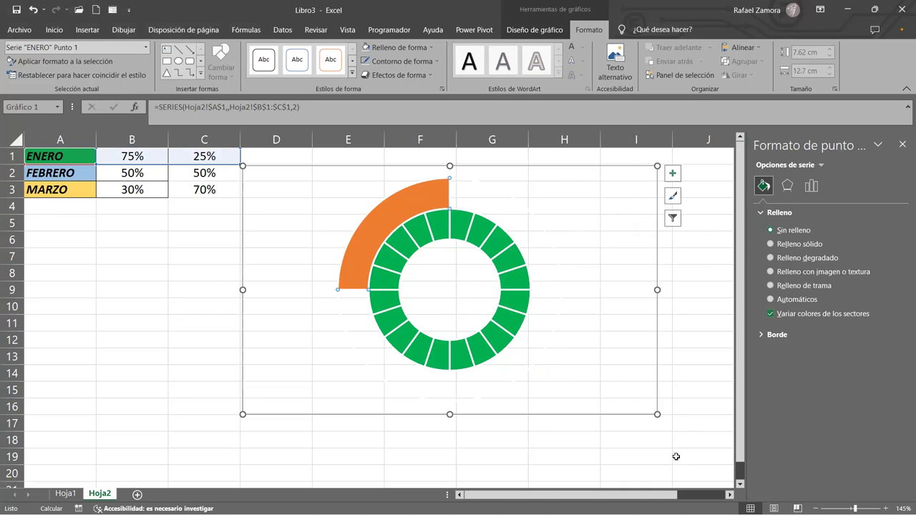
- Change the series chart type so the second ENERO series uses Eje secundario
{"action": "right_click", "coordinate": [616, 189]}
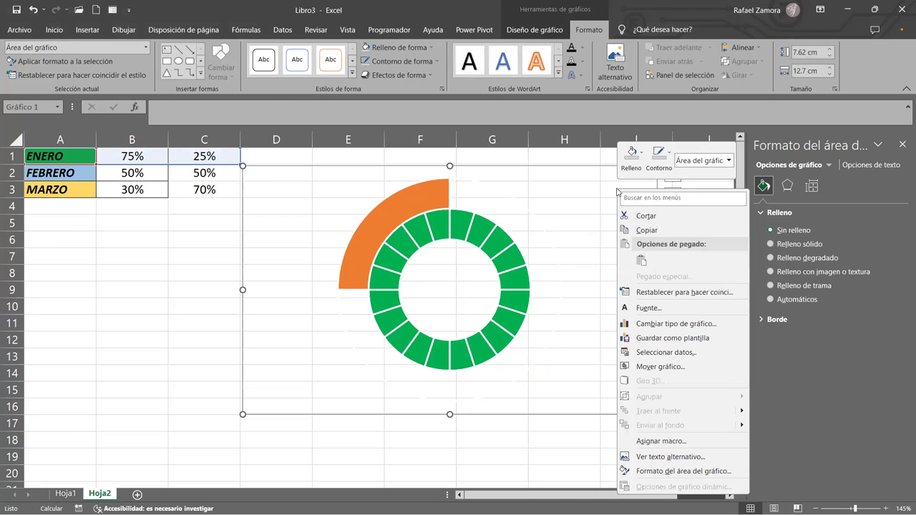
{"action": "right_click", "coordinate": [413, 194]}
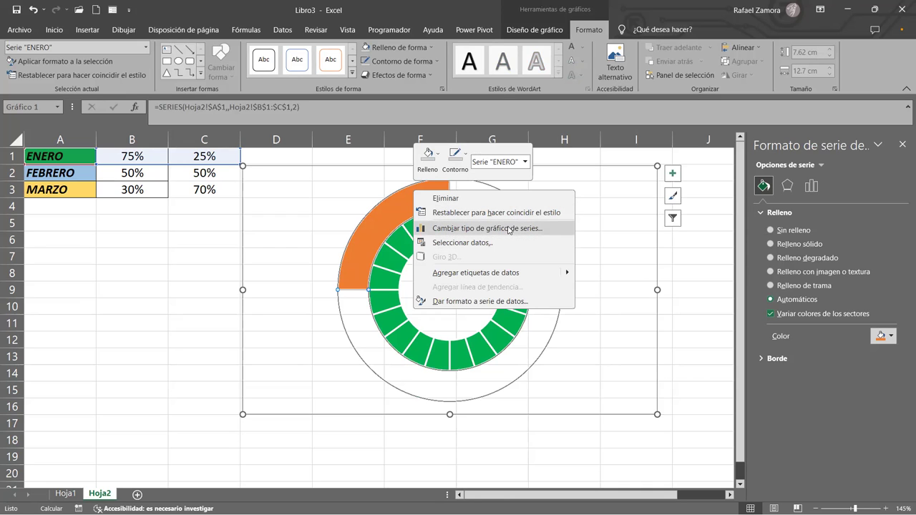
{"action": "left_click", "coordinate": [509, 230]}
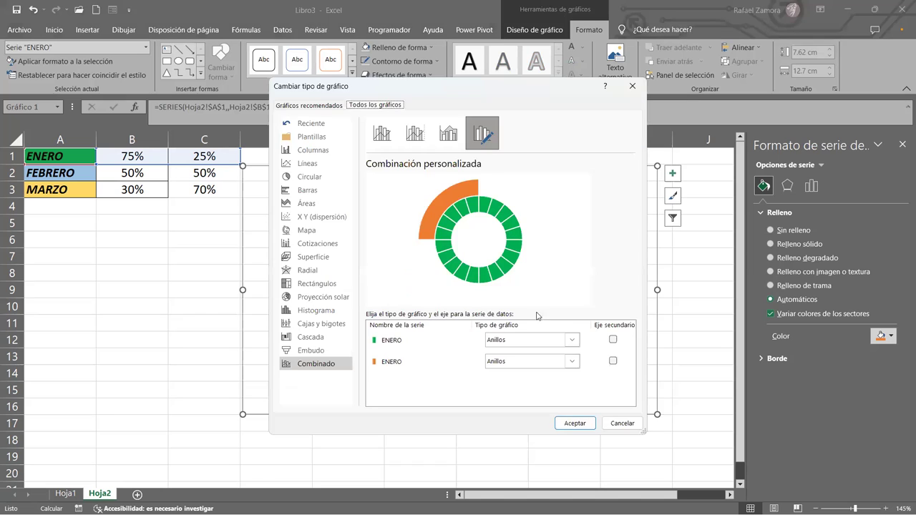
{"action": "left_click", "coordinate": [614, 363]}
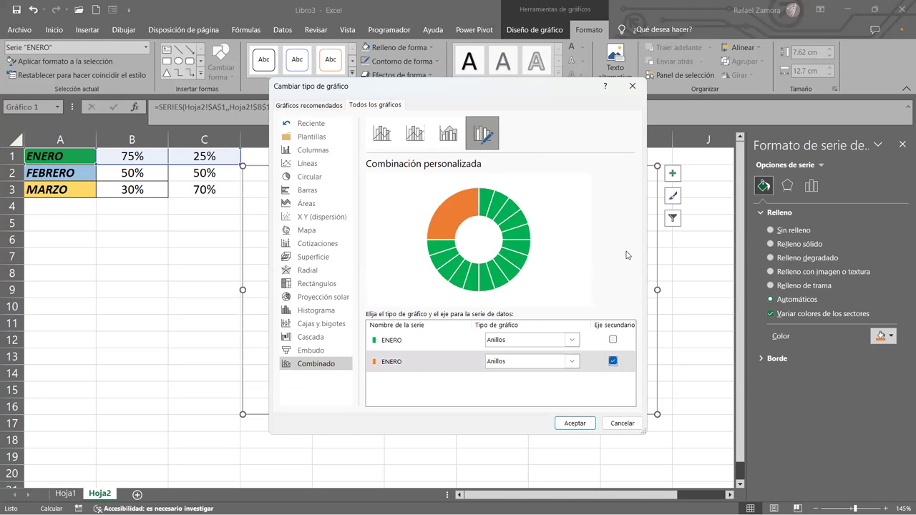
{"action": "left_click", "coordinate": [573, 424]}
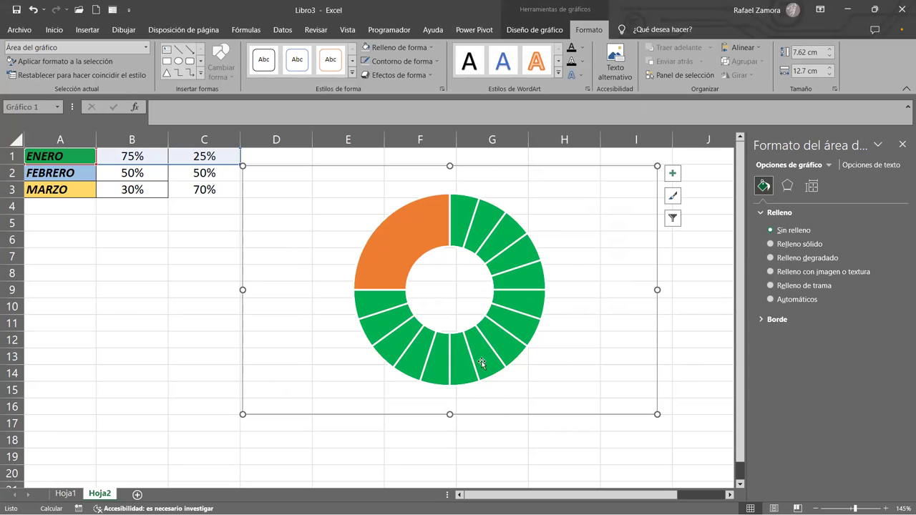
- Give the ENERO quarter point a solid white fill with 25% transparency
{"action": "left_click", "coordinate": [410, 220]}
{"action": "left_click", "coordinate": [409, 230]}
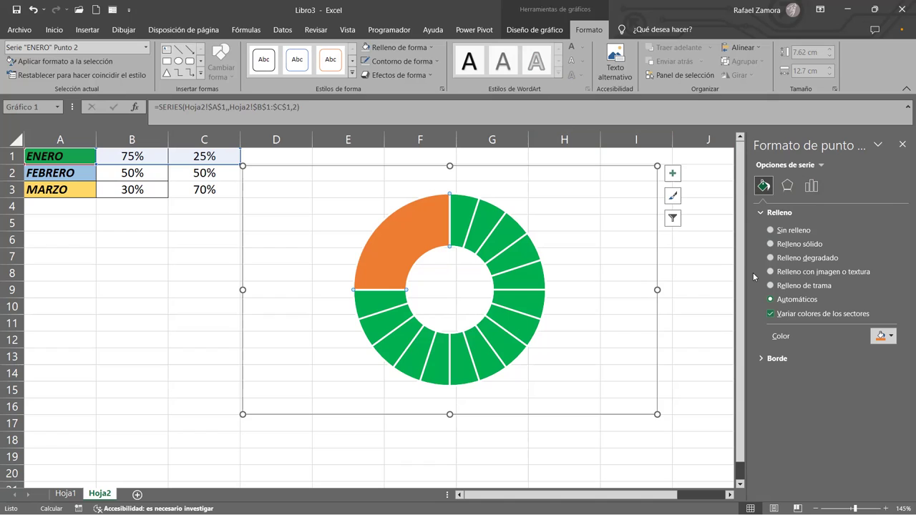
{"action": "left_click", "coordinate": [770, 244]}
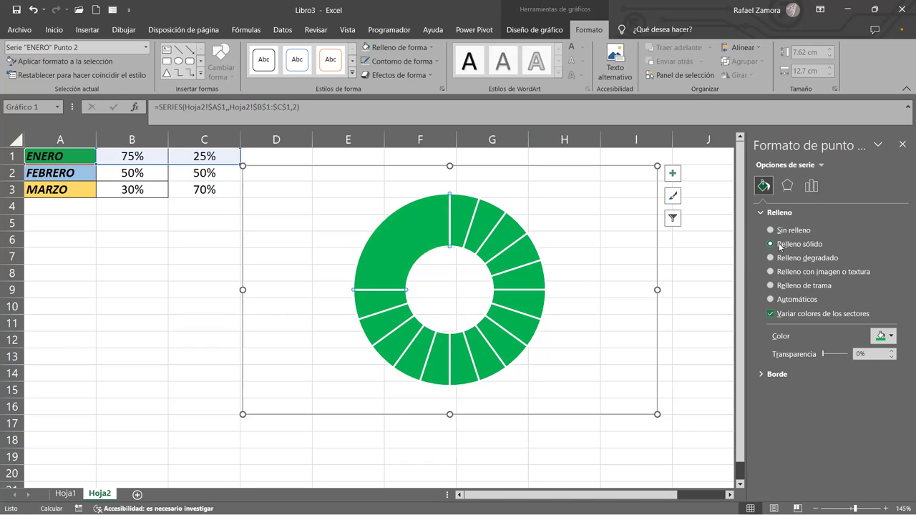
{"action": "left_click", "coordinate": [893, 336]}
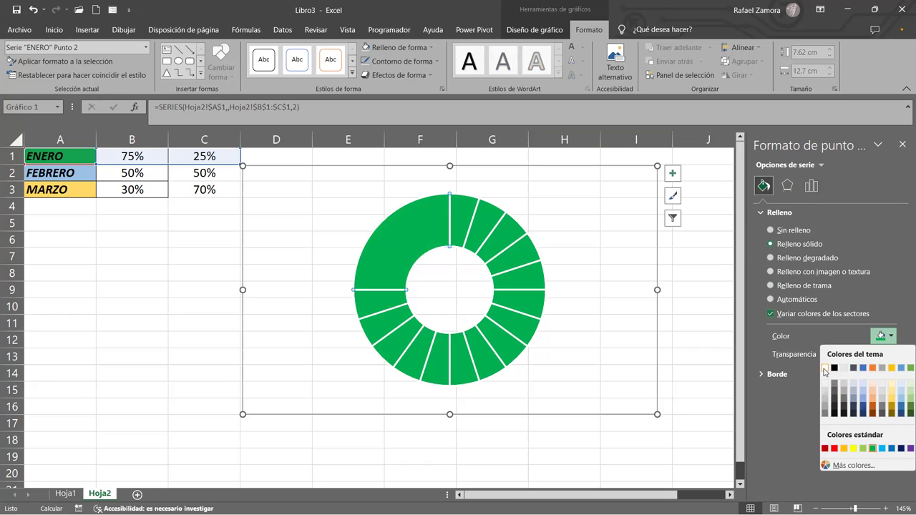
{"action": "left_click", "coordinate": [825, 368]}
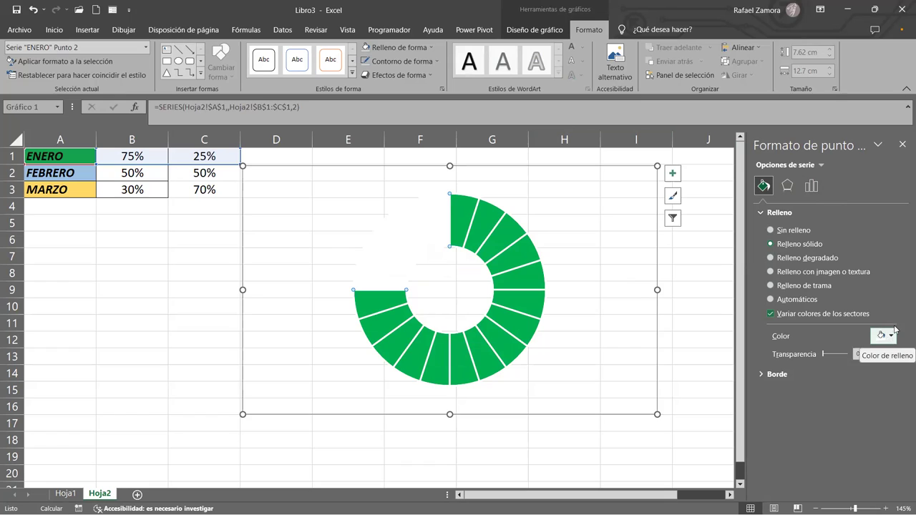
{"action": "left_click", "coordinate": [875, 354]}
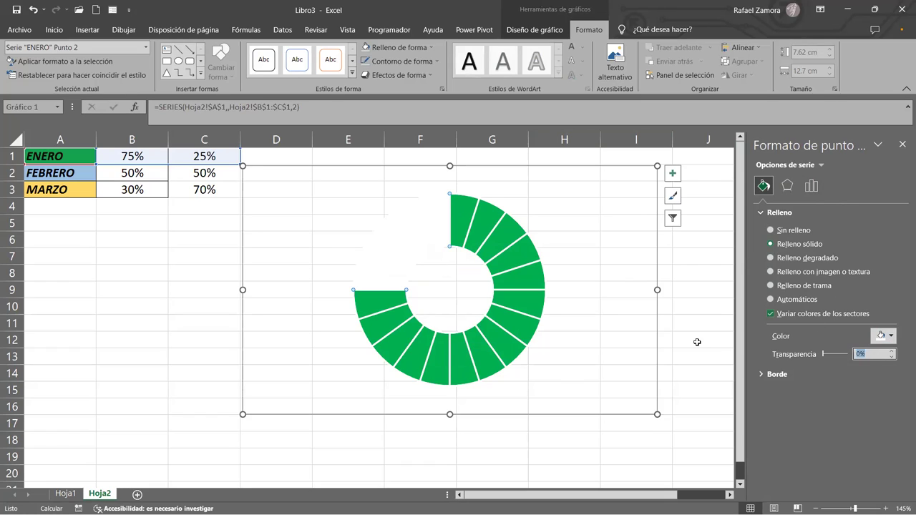
{"action": "type", "text": "25"}
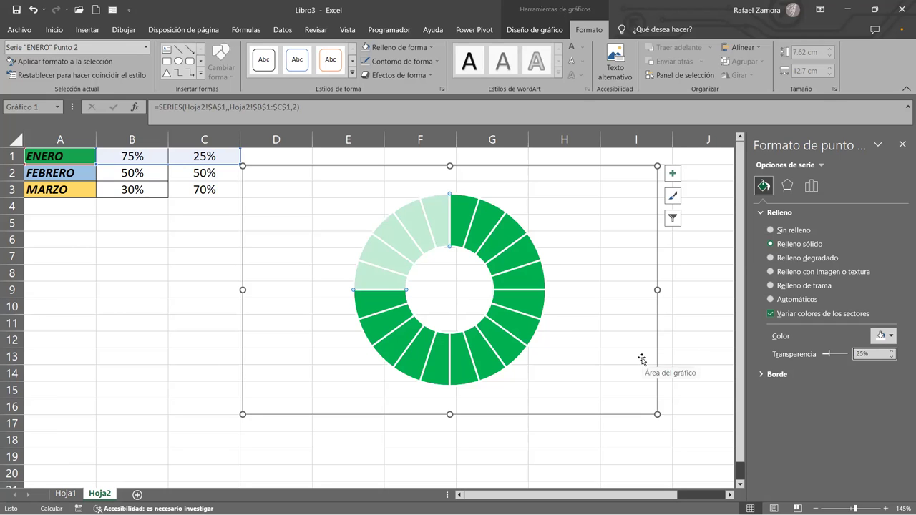
{"action": "left_click", "coordinate": [700, 296]}
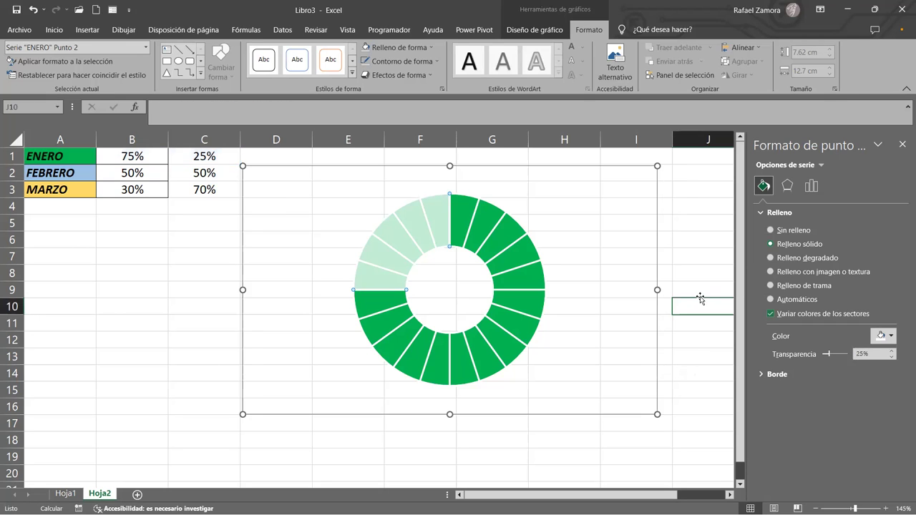
- Move the doughnut chart further left on the sheet
{"action": "left_click", "coordinate": [552, 157]}
{"action": "mouse_move", "coordinate": [548, 171]}
{"action": "left_mouse_down"}
{"action": "mouse_move", "coordinate": [356, 224]}
{"action": "mouse_move", "coordinate": [337, 206]}
{"action": "left_mouse_up"}
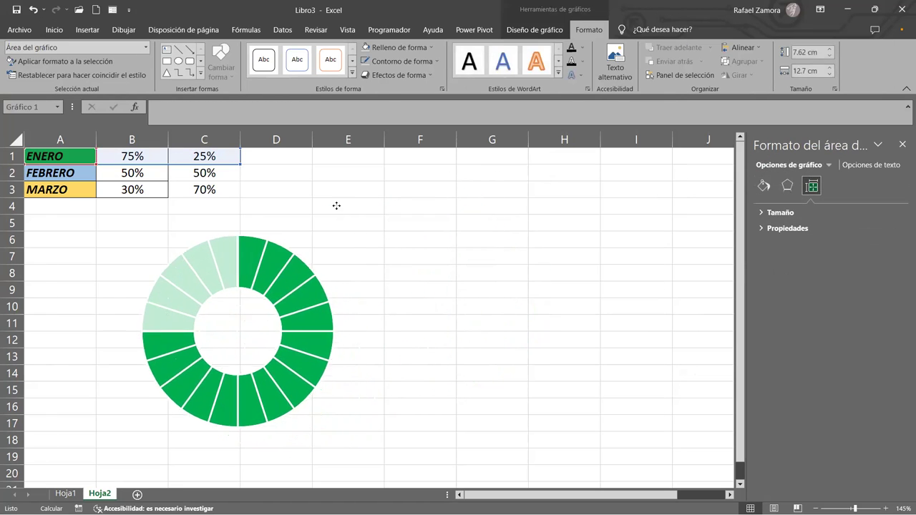
{"action": "left_click", "coordinate": [644, 290]}
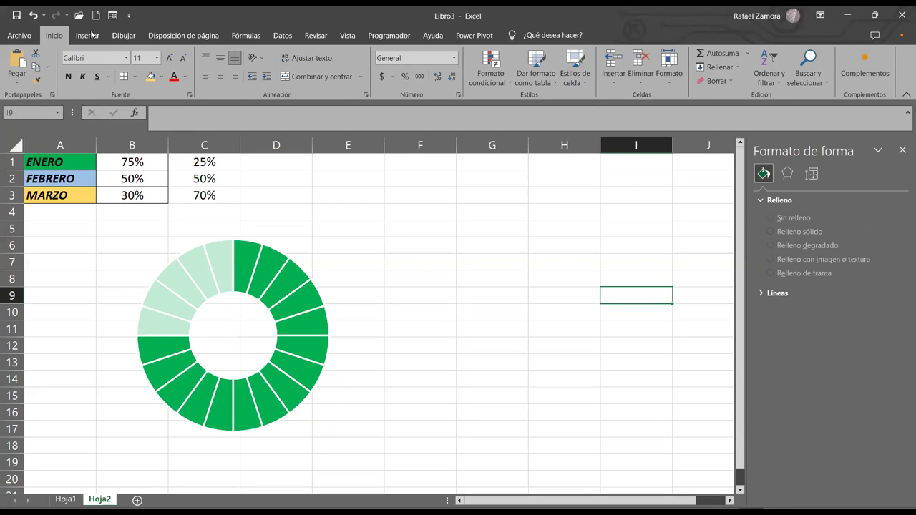
- Draw a rectangle shape inside the doughnut's centre hole
{"action": "left_click", "coordinate": [87, 29]}
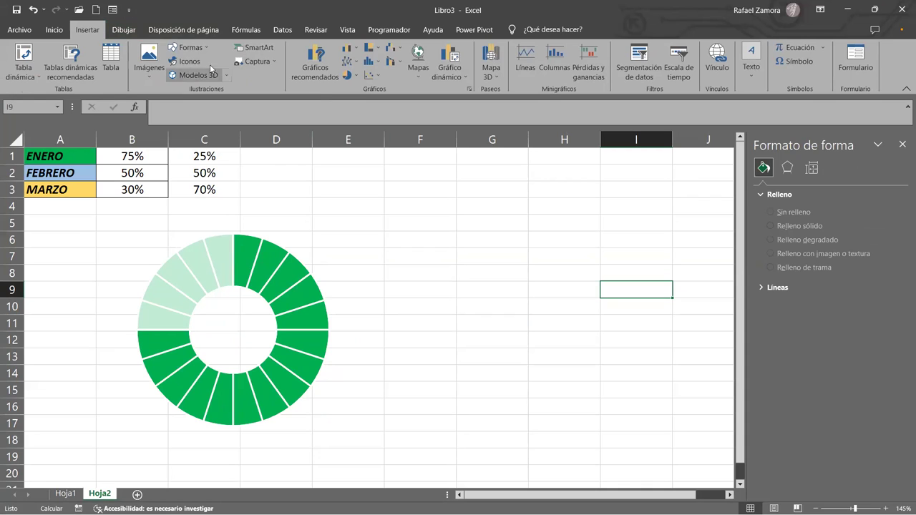
{"action": "left_click", "coordinate": [185, 48]}
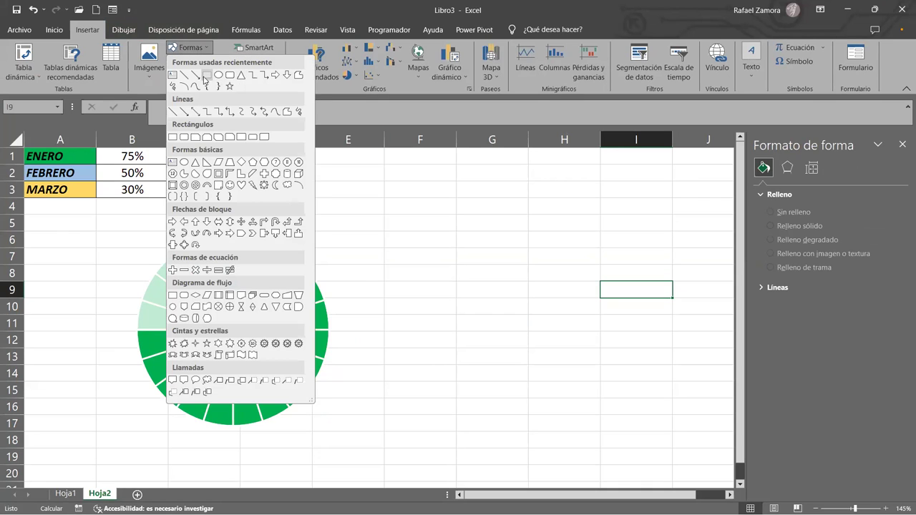
{"action": "left_click", "coordinate": [205, 75]}
{"action": "left_click_drag", "start_coordinate": [197, 306], "coordinate": [273, 349]}
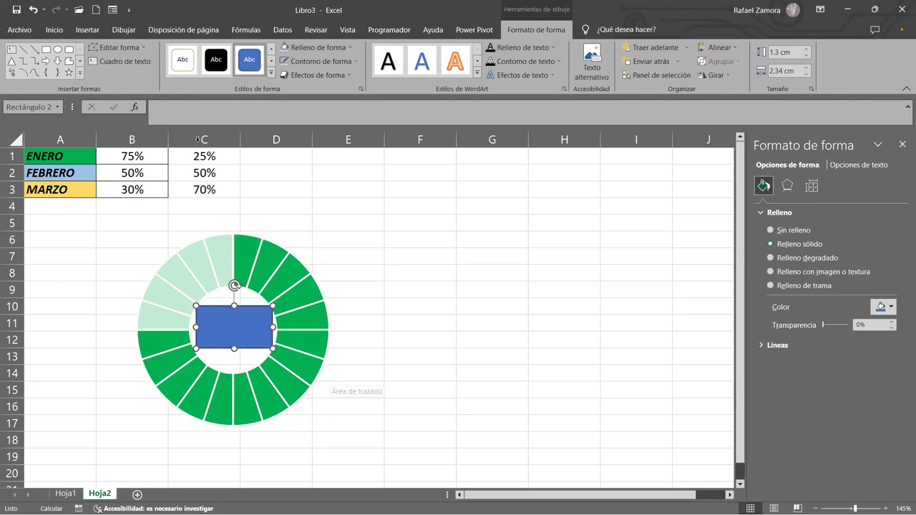
- Link the rectangle's text to cell B1 with =$B$1 so it shows 75%
{"action": "left_click", "coordinate": [172, 106]}
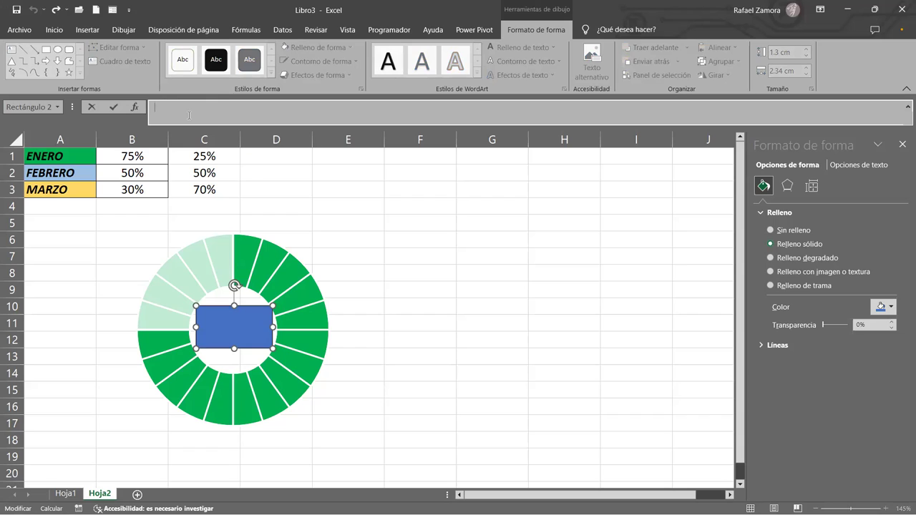
{"action": "type", "text": "="}
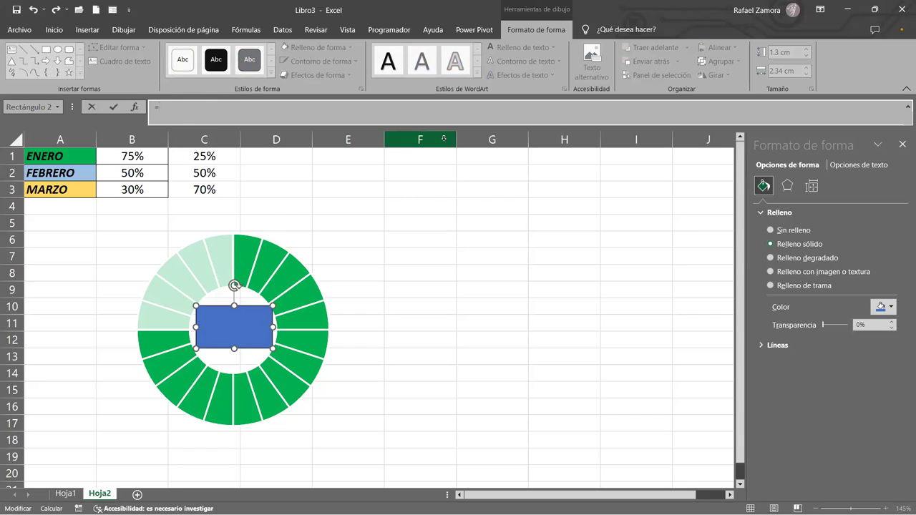
{"action": "left_click", "coordinate": [149, 156]}
{"action": "key", "text": "Return"}
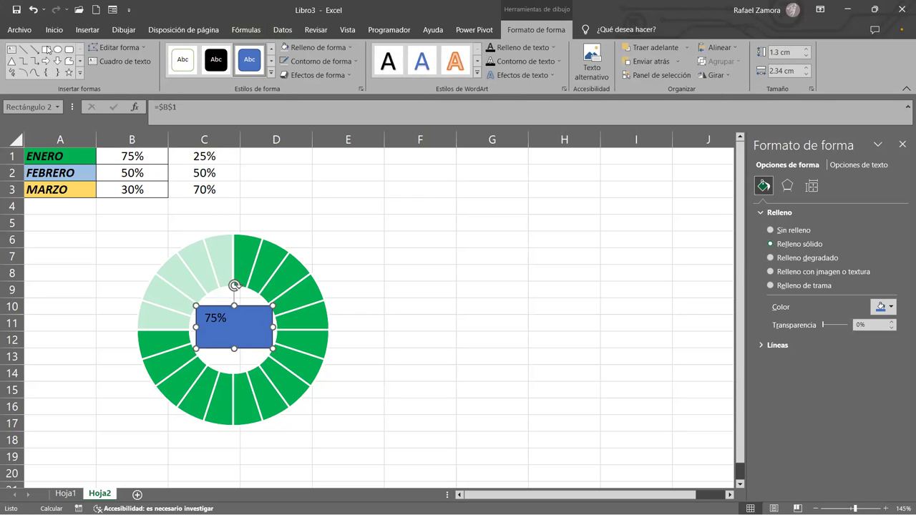
- Centre the 75% text both ways, size 24, in automatic black
{"action": "left_click", "coordinate": [54, 29]}
{"action": "left_click", "coordinate": [221, 53]}
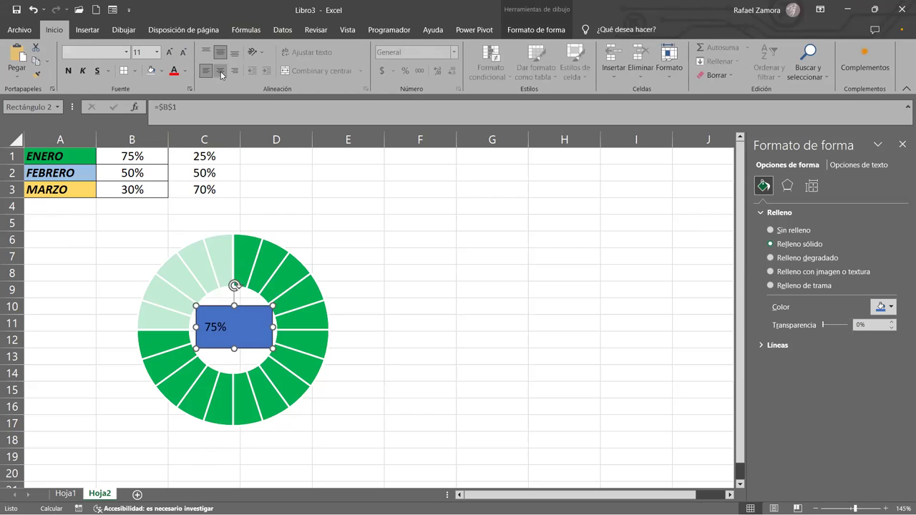
{"action": "left_click", "coordinate": [218, 70]}
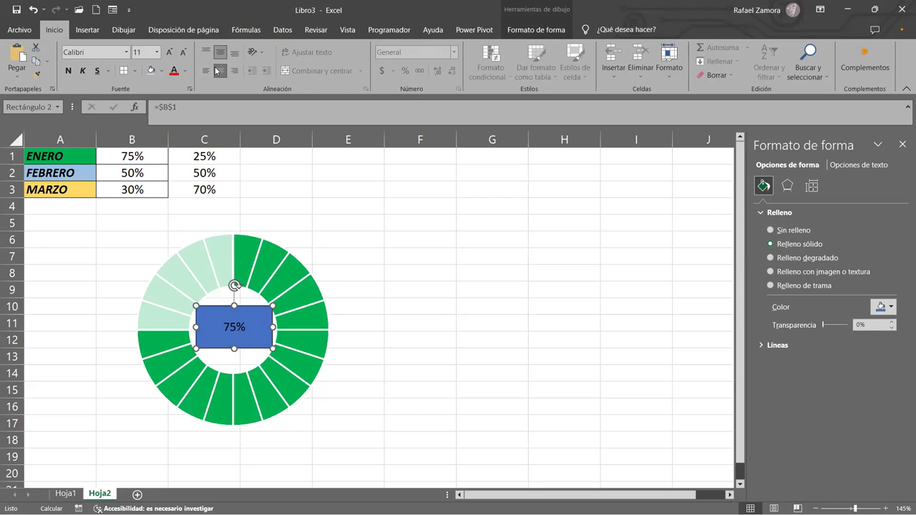
{"action": "left_click", "coordinate": [172, 56]}
{"action": "left_click", "coordinate": [172, 56]}
{"action": "left_click", "coordinate": [172, 56]}
{"action": "left_click", "coordinate": [172, 56]}
{"action": "left_click", "coordinate": [172, 55]}
{"action": "left_click", "coordinate": [172, 55]}
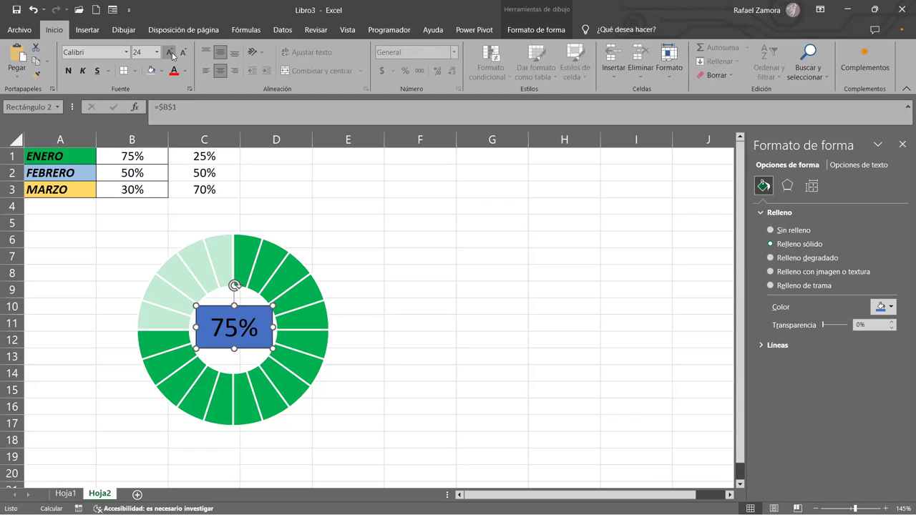
{"action": "left_click", "coordinate": [185, 70]}
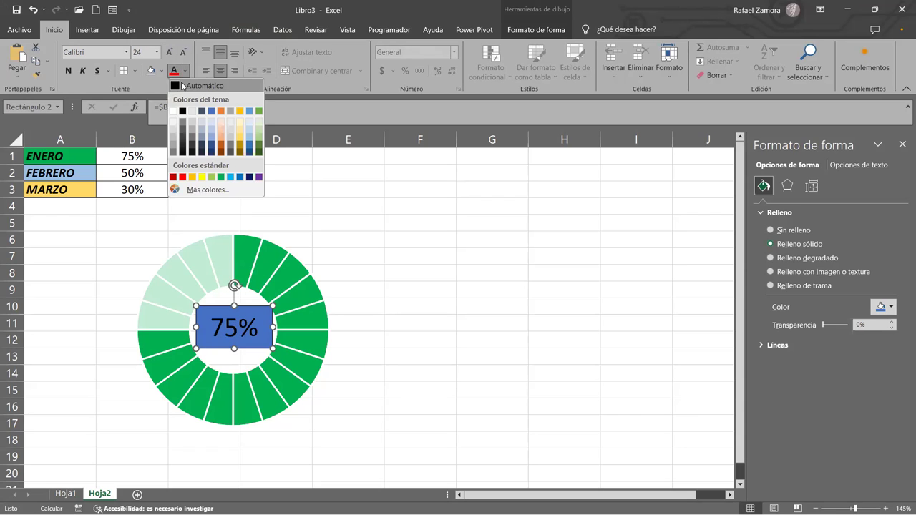
{"action": "left_click", "coordinate": [179, 86]}
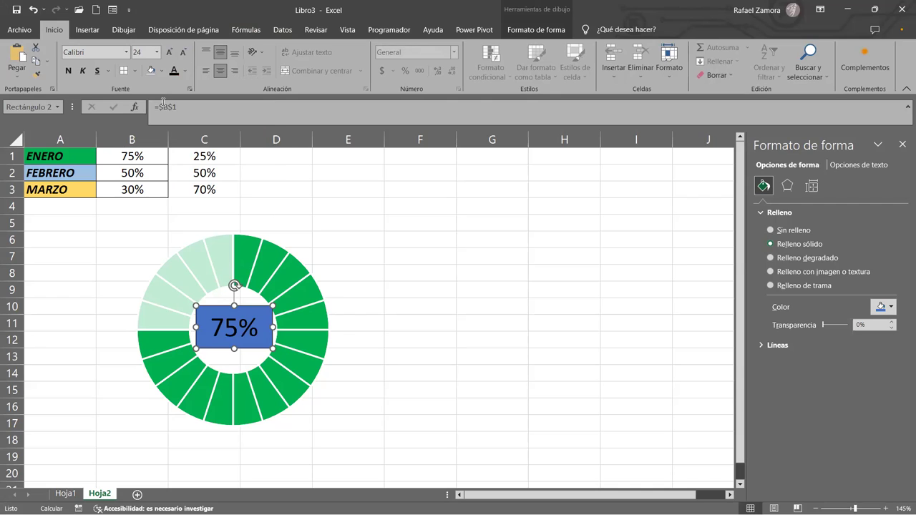
- Set the rectangle's Relleno de forma to Sin relleno
{"action": "left_click", "coordinate": [515, 30]}
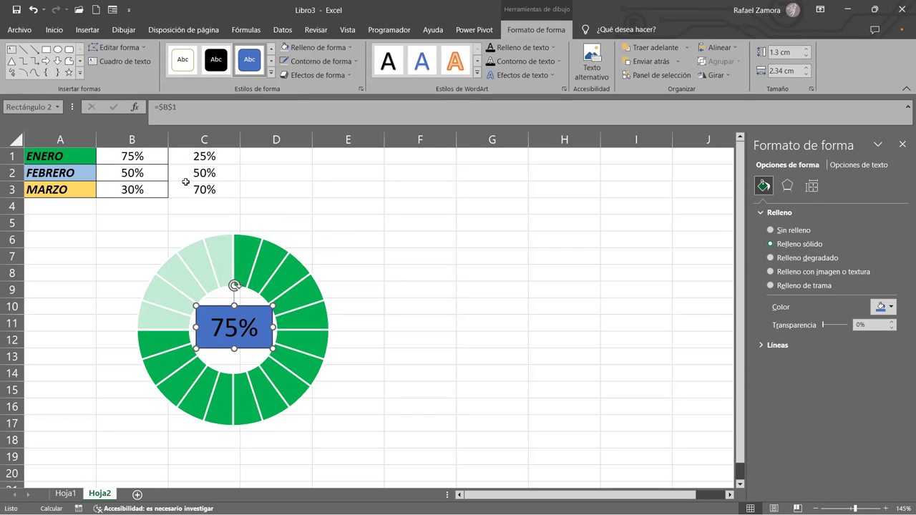
{"action": "left_click", "coordinate": [308, 51]}
{"action": "left_click", "coordinate": [313, 165]}
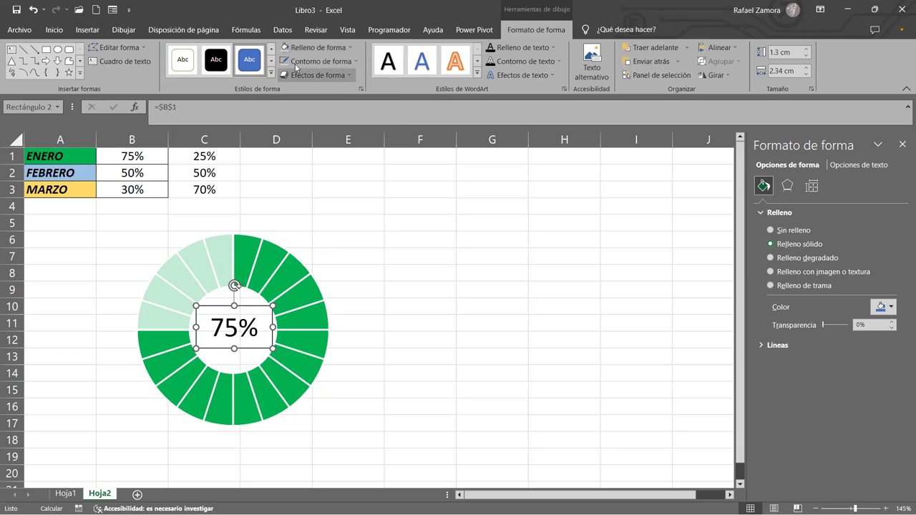
- Give the helper values in C1:C3 a white font colour so they disappear from the sheet
{"action": "left_click", "coordinate": [451, 326]}
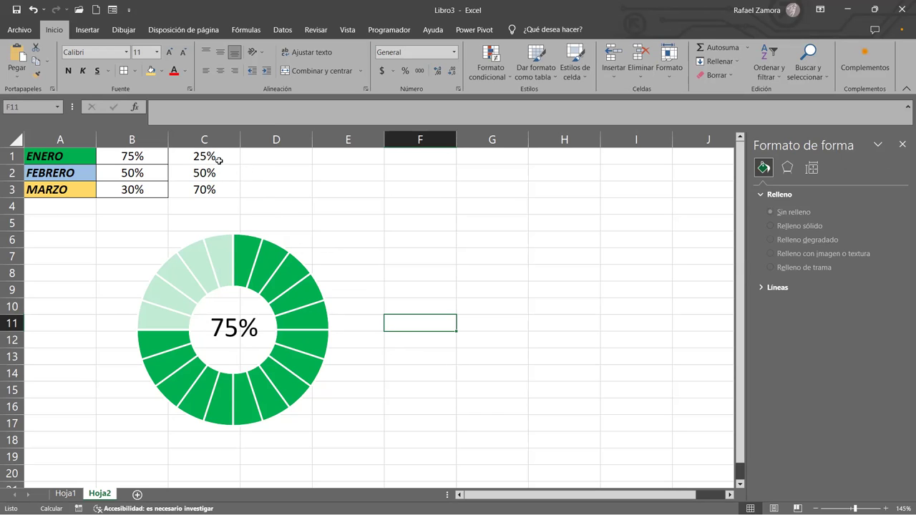
{"action": "left_click_drag", "start_coordinate": [232, 153], "coordinate": [233, 187]}
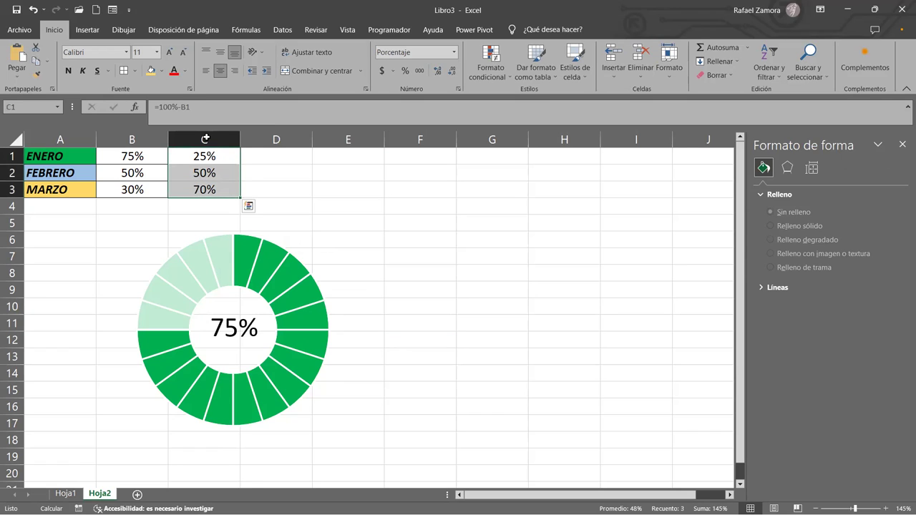
{"action": "left_click", "coordinate": [185, 70]}
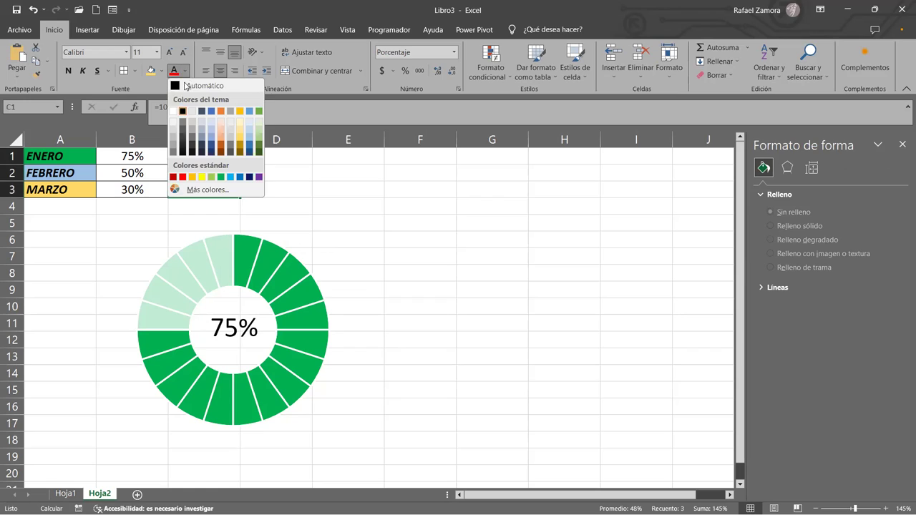
{"action": "left_click", "coordinate": [174, 112]}
{"action": "left_click", "coordinate": [445, 250]}
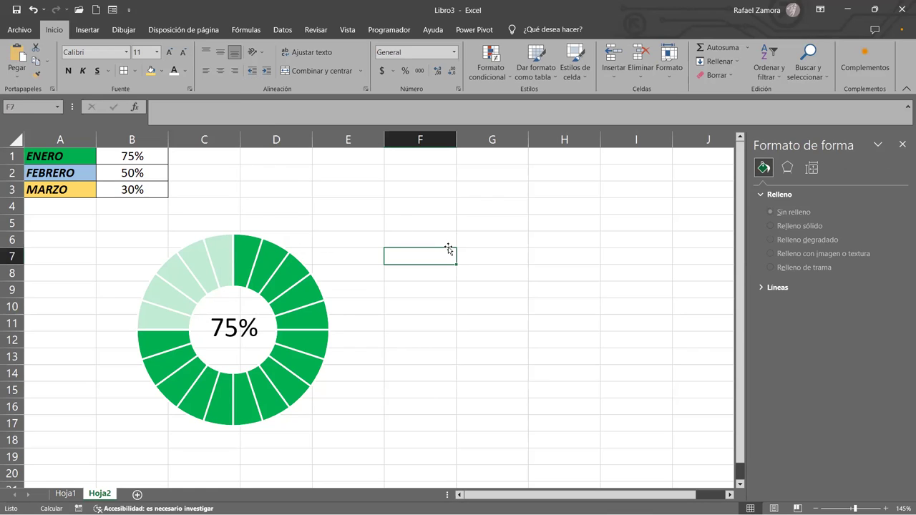
- Change January's value in B1 to 50%, then to 30%, watching the doughnut update
{"action": "left_click", "coordinate": [132, 163]}
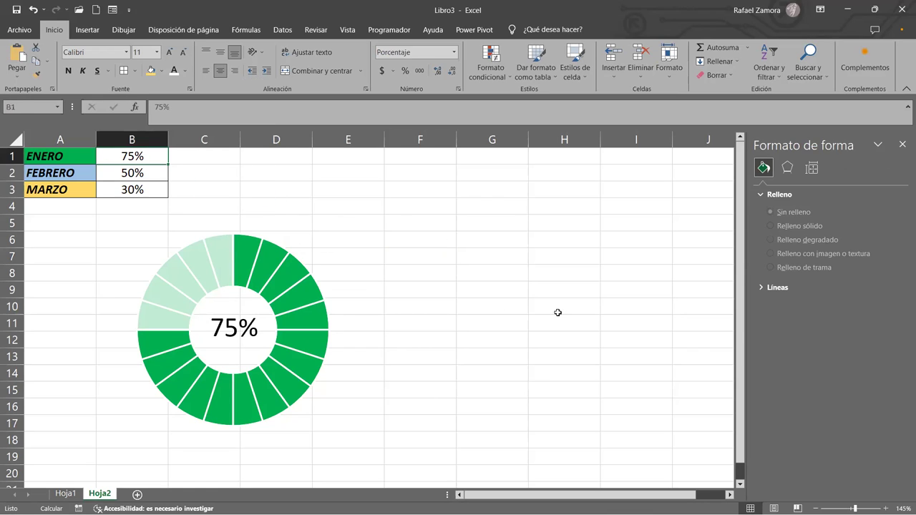
{"action": "type", "text": "50"}
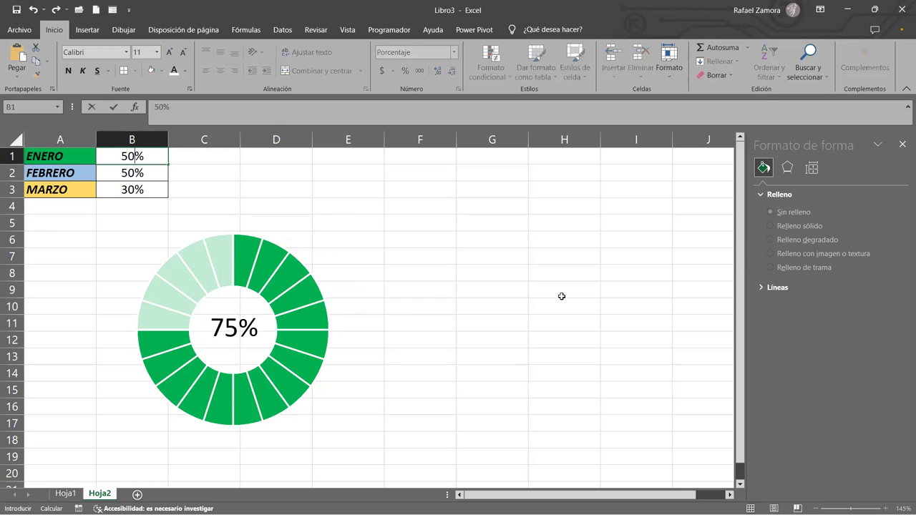
{"action": "key", "text": "Return"}
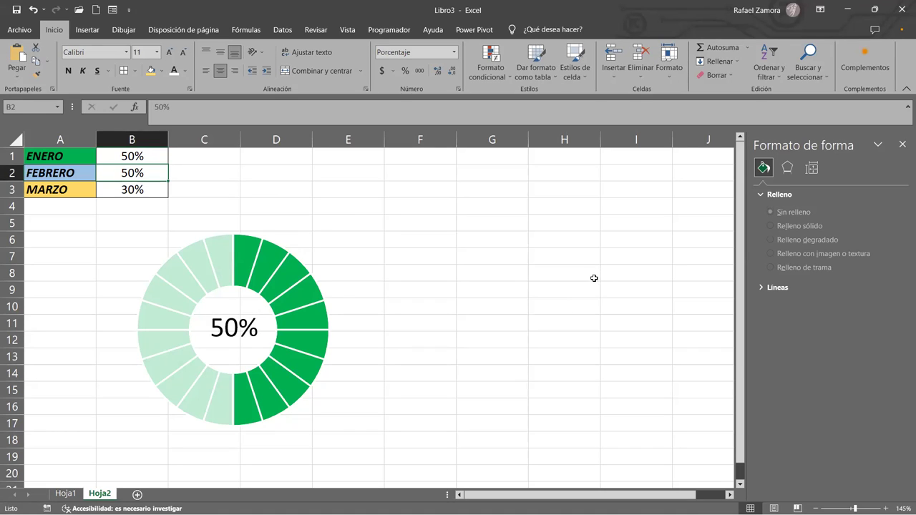
{"action": "left_click", "coordinate": [138, 159]}
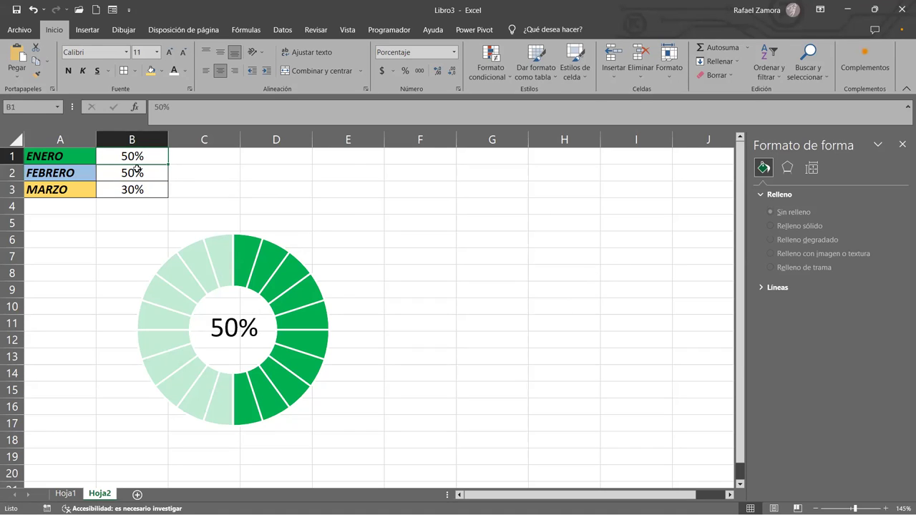
{"action": "key", "text": "F2"}
{"action": "key", "text": "BackSpace"}
{"action": "key", "text": "BackSpace"}
{"action": "key", "text": "BackSpace"}
{"action": "type", "text": "30%"}
{"action": "key", "text": "Return"}
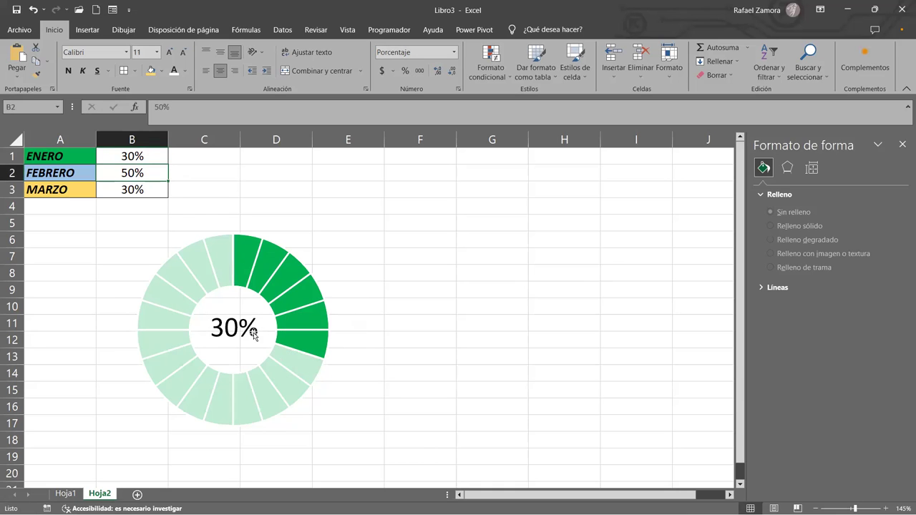
- Set B1 to 95% so the doughnut and its centre label show 95%
{"action": "left_click", "coordinate": [158, 159]}
{"action": "type", "text": "95"}
{"action": "key", "text": "Return"}
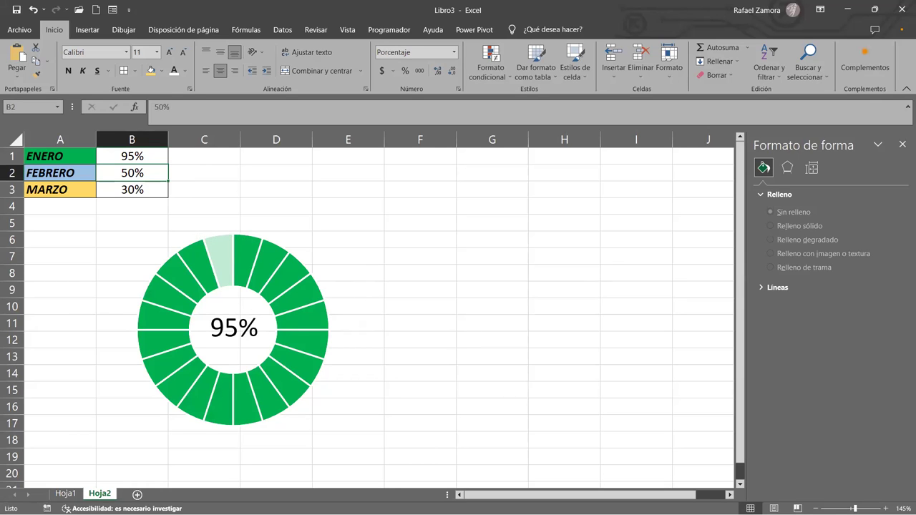
{"action": "left_click", "coordinate": [487, 306]}
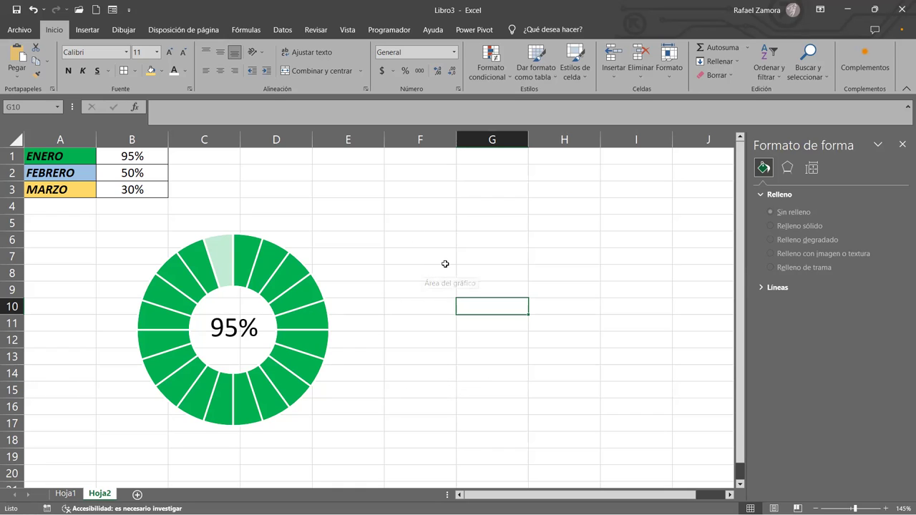
- Select and deselect the finished 95% doughnut chart, leaving focus on the worksheet
{"action": "left_click", "coordinate": [391, 260]}
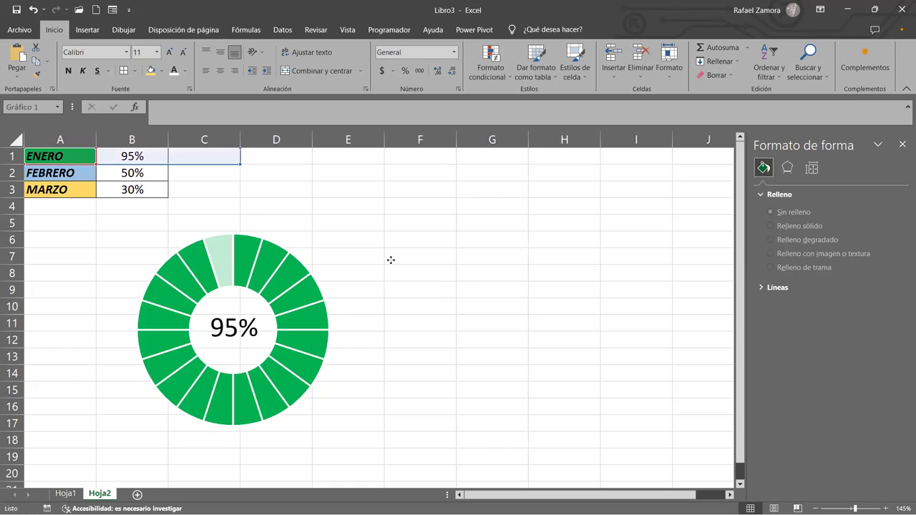
{"action": "left_click", "coordinate": [570, 303]}
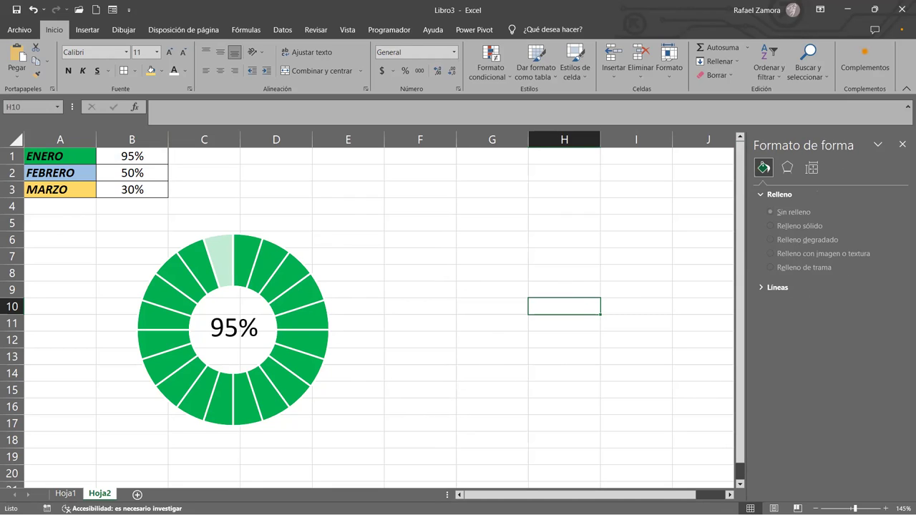
{"action": "key", "text": "Up"}
{"action": "key", "text": "Up"}
{"action": "key", "text": "Right"}
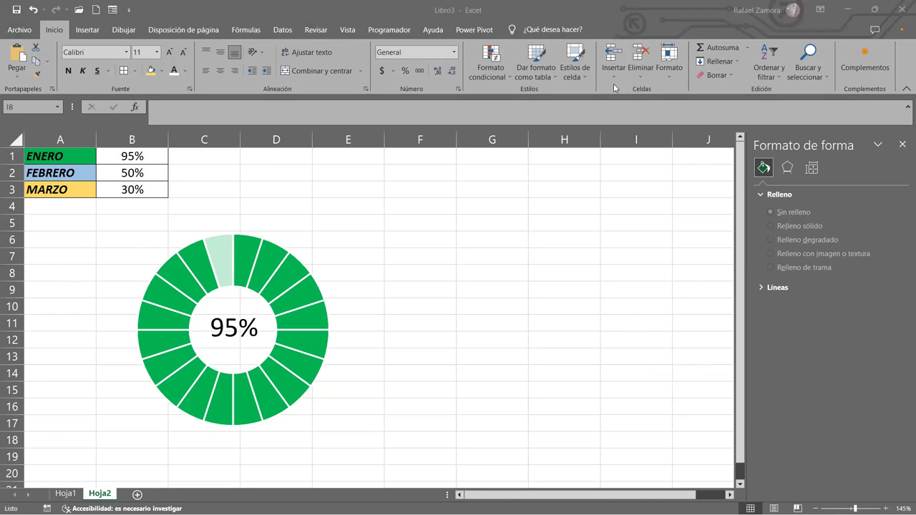
{"action": "left_click", "coordinate": [559, 221]}
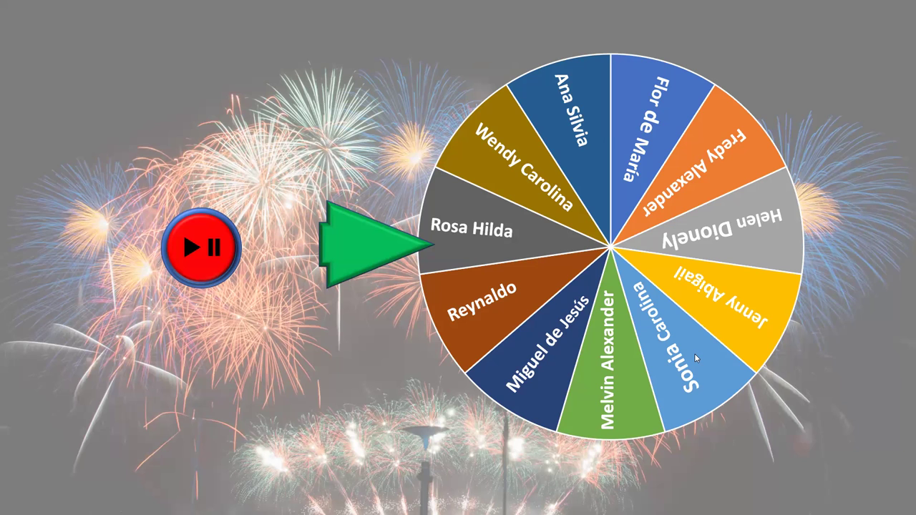
- Switch back to the PowerPoint name-wheel slideshow window
{"action": "key", "text": "alt+Tab"}
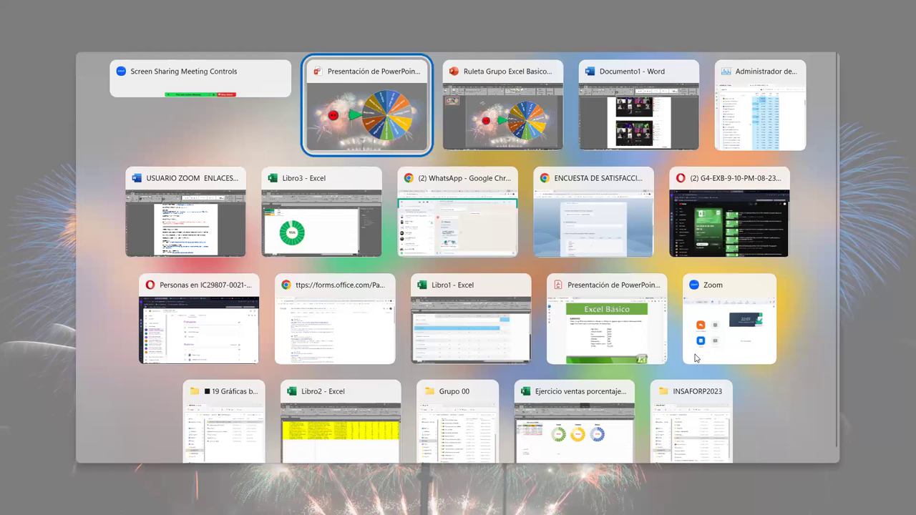
{"action": "key", "text": "alt+Tab"}
{"action": "key", "text": "alt+Tab"}
{"action": "key", "text": "alt+Tab"}
{"action": "key", "text": "alt+Tab"}
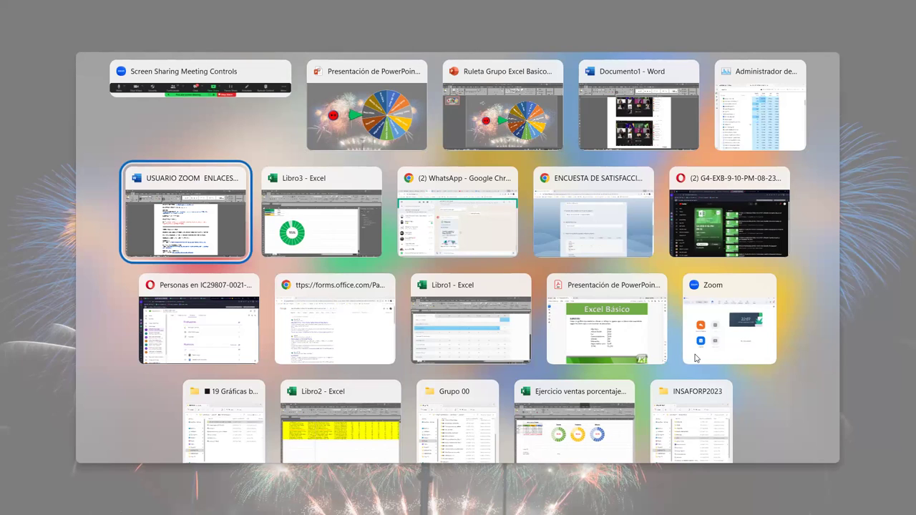
{"action": "key", "text": "alt+Tab"}
{"action": "key", "text": "alt+Tab"}
{"action": "key", "text": "alt+Tab"}
{"action": "key", "text": "alt+Tab"}
{"action": "key", "text": "alt+Tab"}
{"action": "key", "text": "alt+Tab"}
{"action": "key", "text": "alt+Tab"}
{"action": "key", "text": "alt+Tab"}
{"action": "key", "text": "alt+Tab"}
{"action": "key", "text": "alt+Tab"}
{"action": "key", "text": "alt+Tab"}
{"action": "key", "text": "alt+Tab"}
{"action": "key", "text": "alt+Tab"}
{"action": "key", "text": "alt+Tab"}
{"action": "key", "text": "alt+Tab"}
{"action": "key", "text": "alt+Tab"}
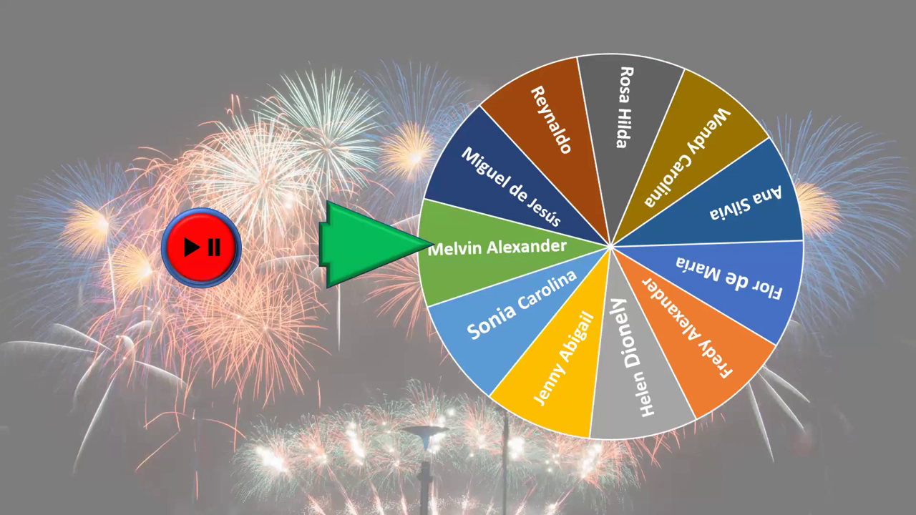
- Spin the name wheel twice to pick a participant, then end the slideshow
{"action": "left_click", "coordinate": [203, 265]}
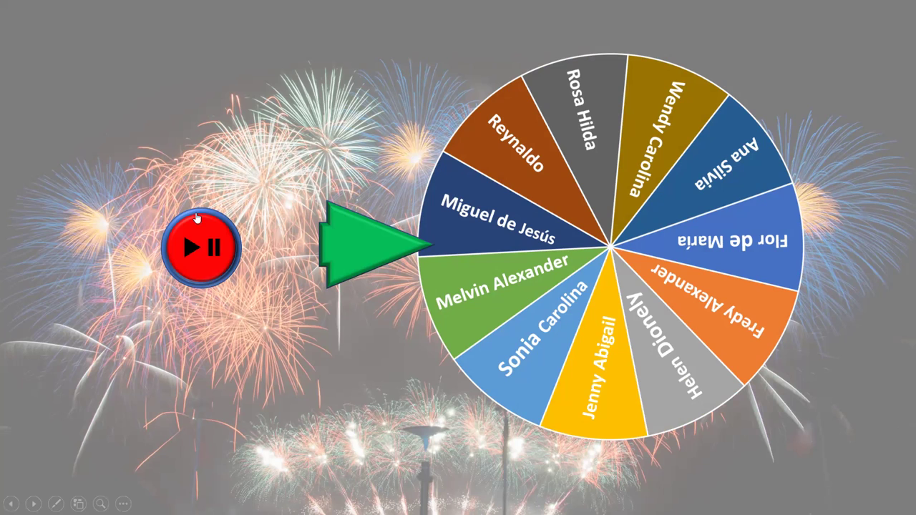
{"action": "left_click", "coordinate": [213, 255]}
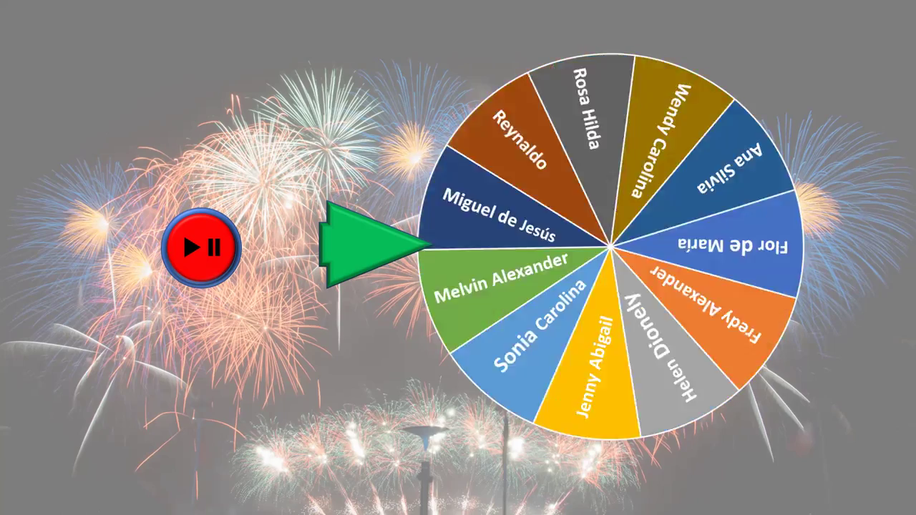
{"action": "key", "text": "Right"}
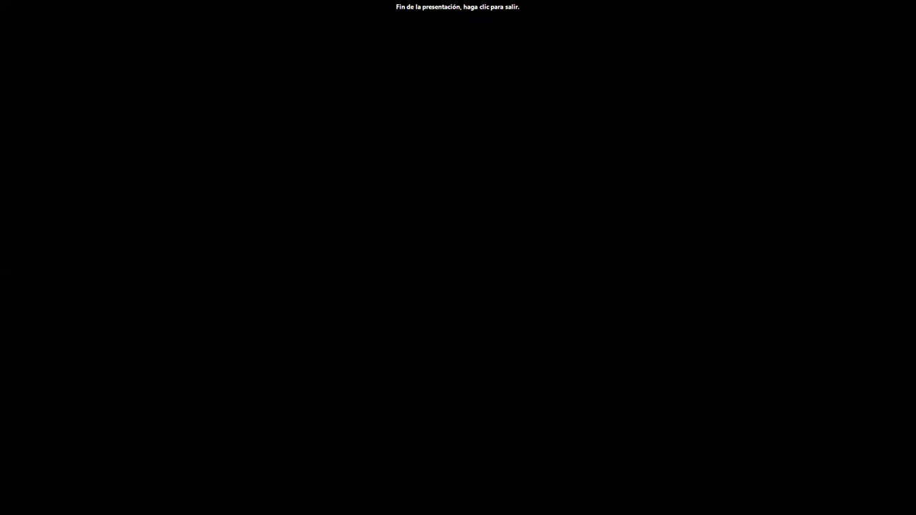
- Dismiss the end-of-show screen and switch to the Ruleta Grupo Excel Basico presentation window
{"action": "key", "text": "Left"}
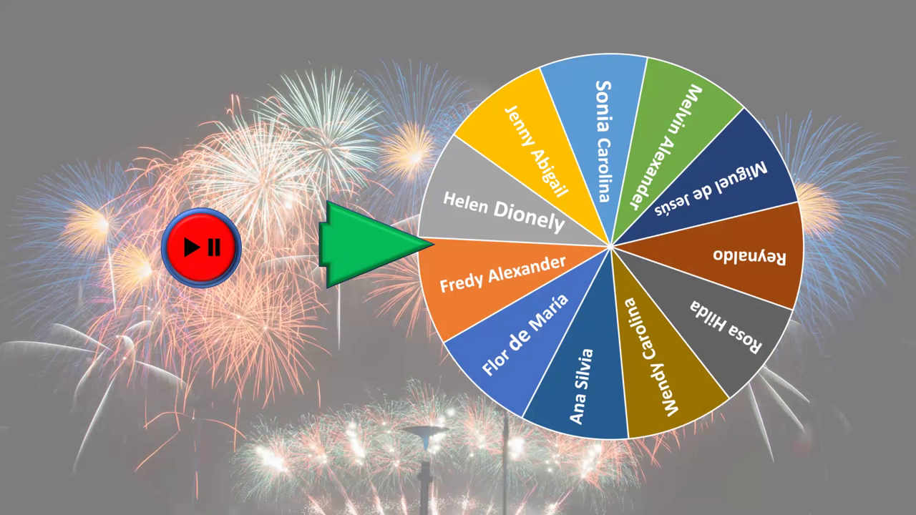
{"action": "key", "text": "alt+Tab"}
{"action": "key", "text": "alt+Tab"}
{"action": "key", "text": "alt+Tab"}
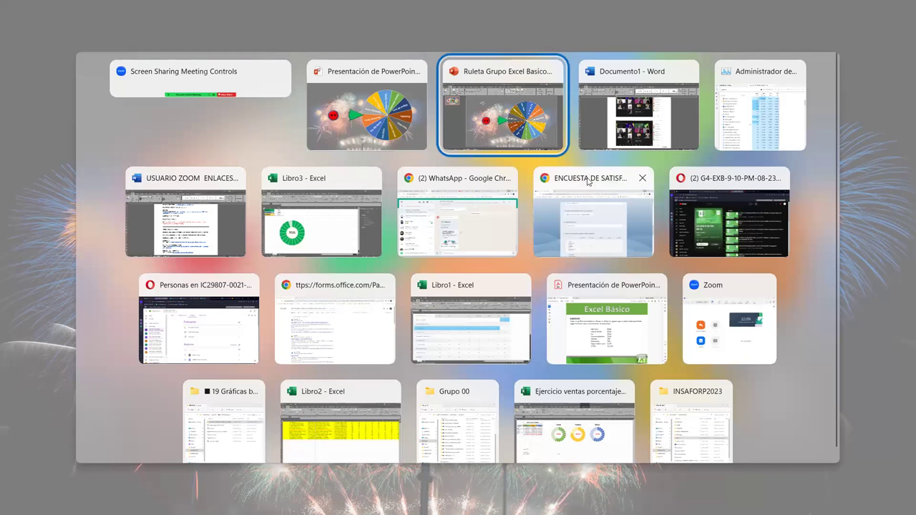